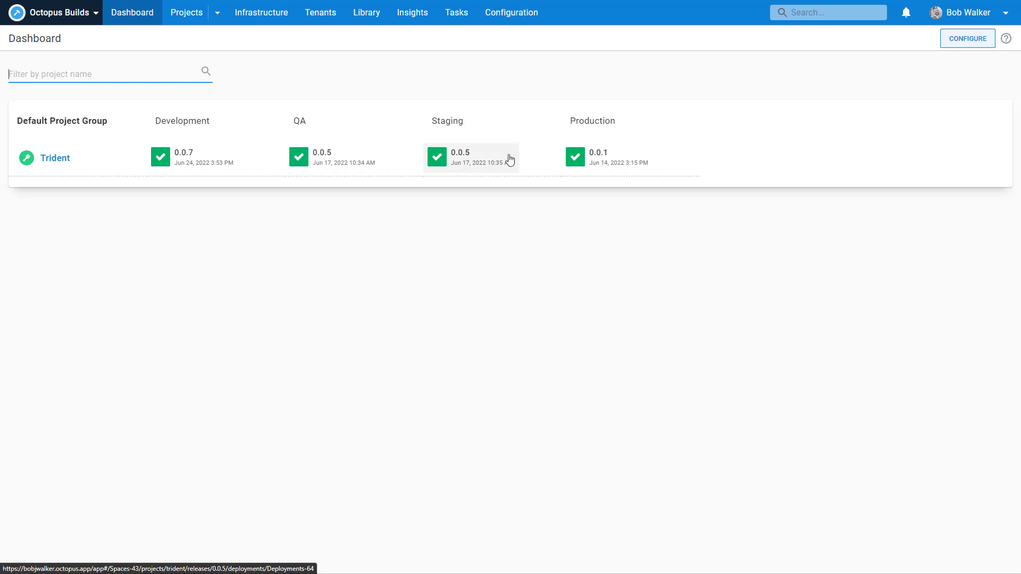
# Switch to the Permissions Matrix spreadsheet in Google Sheets and review the Developer entries for modifying the deployment process and variables.
pyautogui.hotkey('alt', 'Tab')
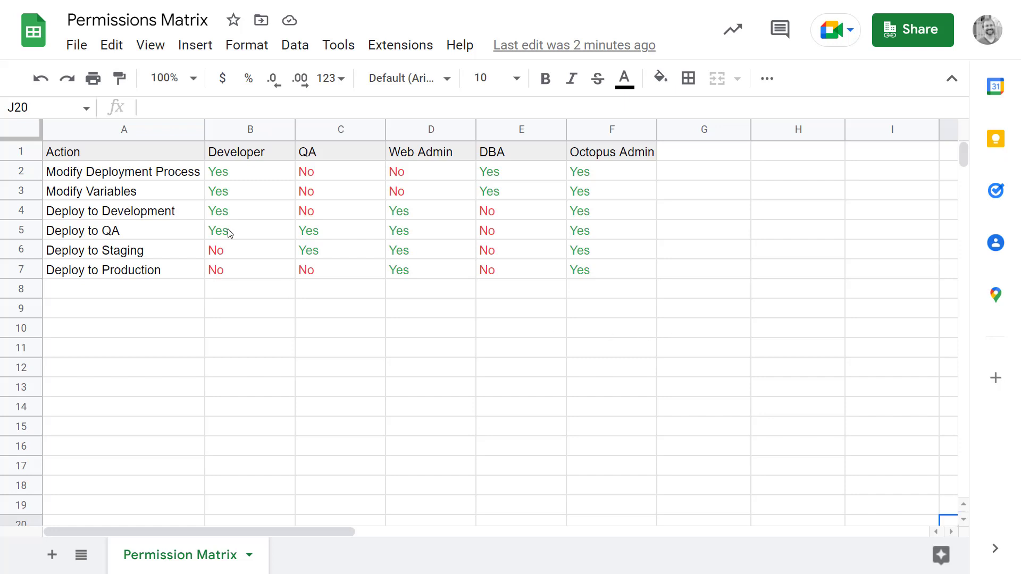
pyautogui.click(223, 174)
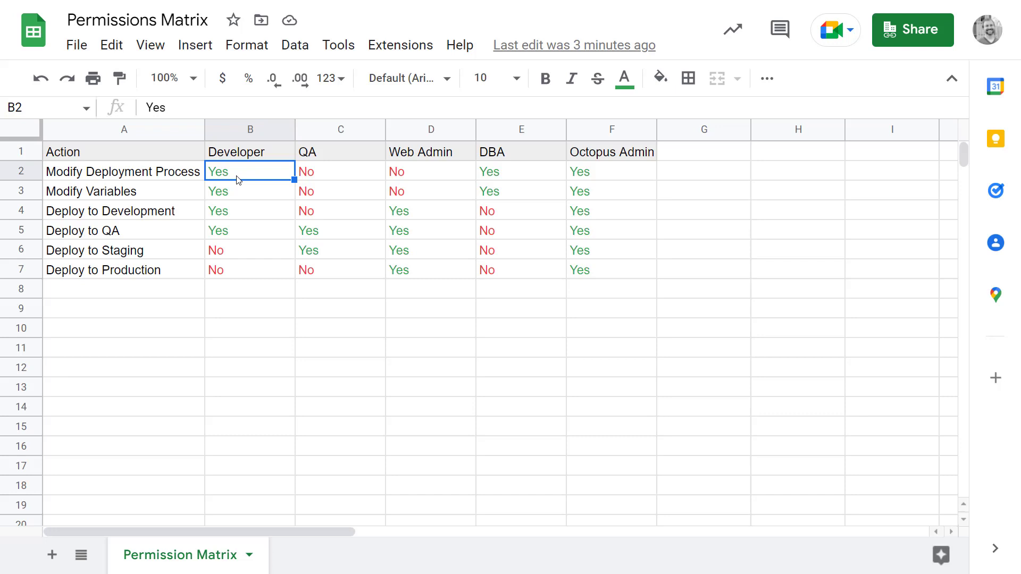
pyautogui.click(238, 196)
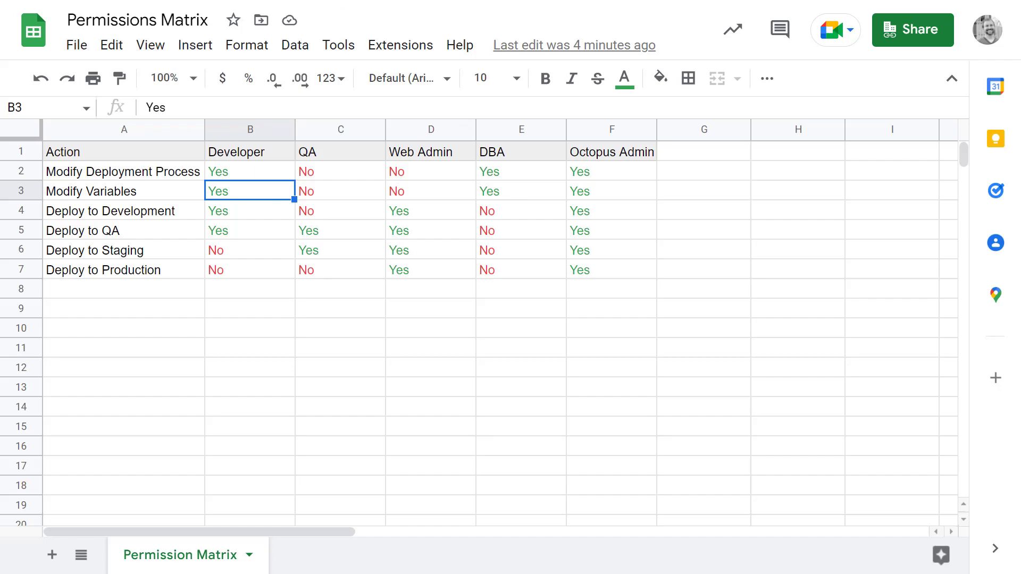
# Switch to Octopus Deploy and examine the project variables of the Trident project.
pyautogui.click(71, 160)
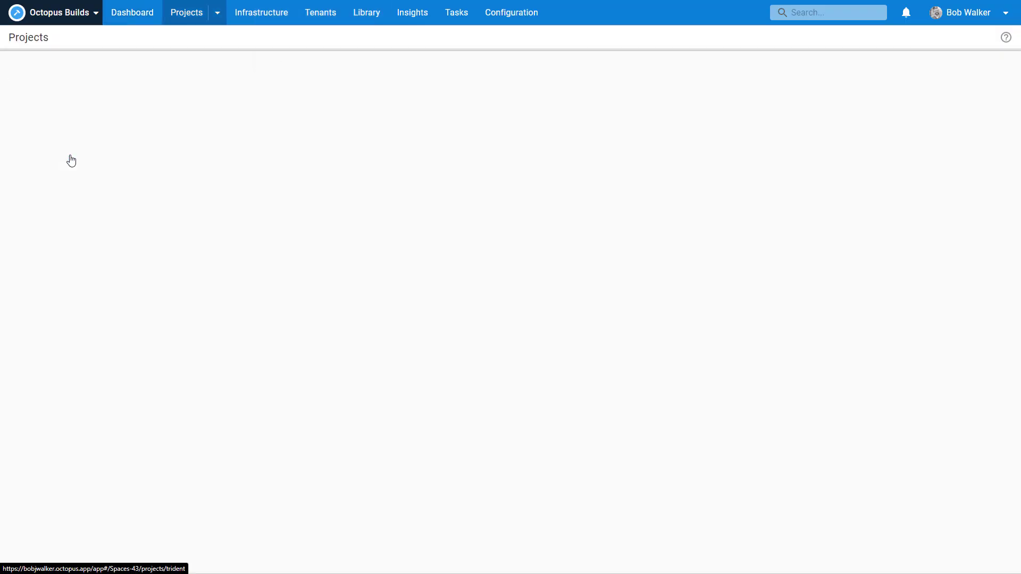
pyautogui.click(39, 344)
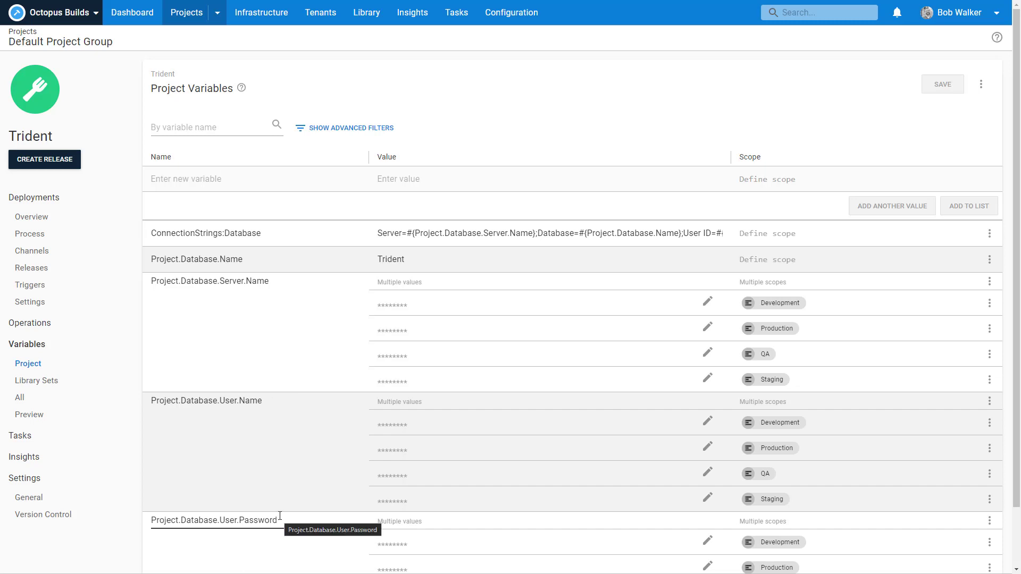
pyautogui.scroll(-1, 285, 455)
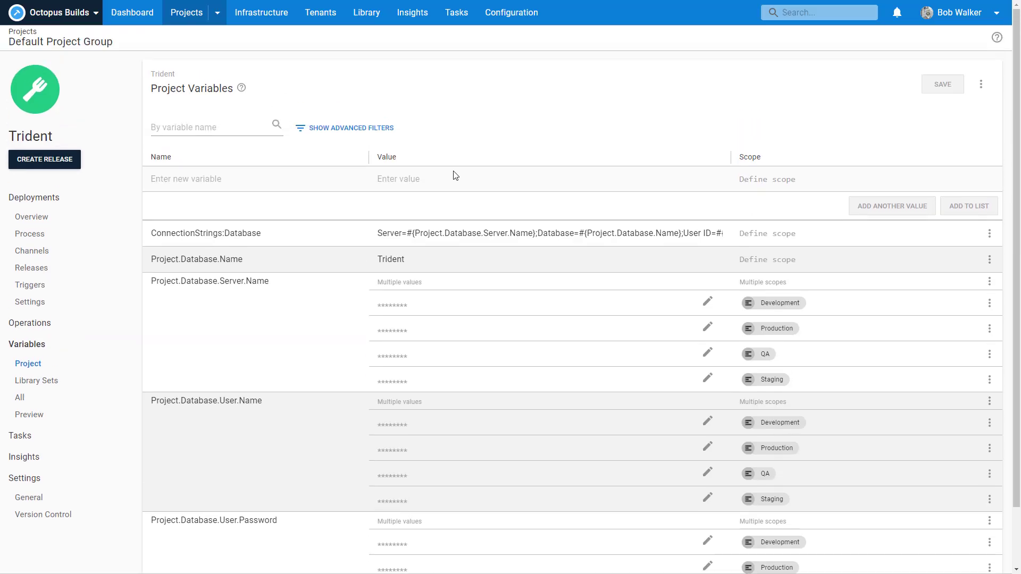
# Show the configured user roles, and check the Developer's Modify Deployment Process entry in the Permissions Matrix spreadsheet.
pyautogui.click(509, 20)
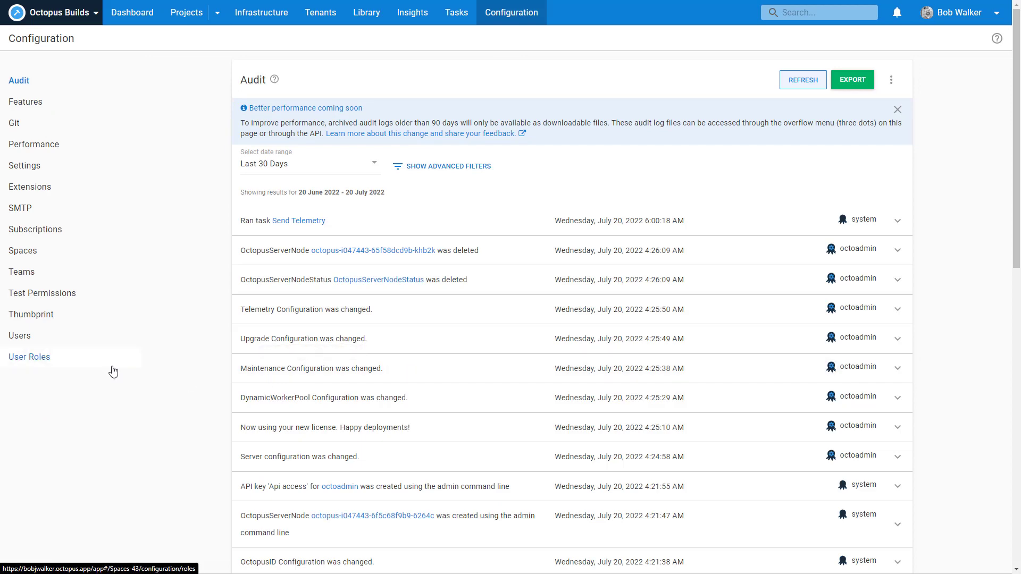
pyautogui.click(112, 367)
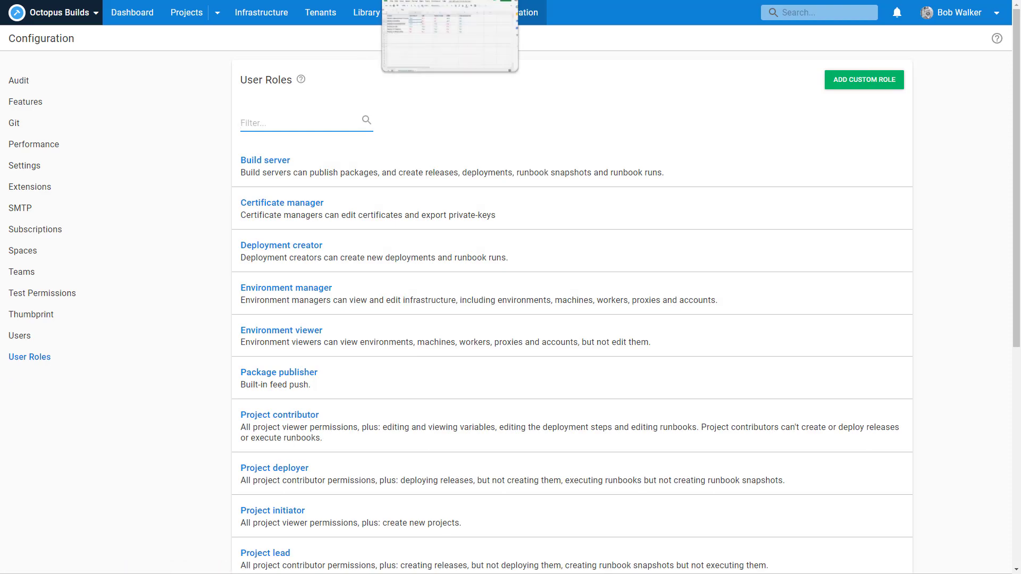
pyautogui.click(428, 1)
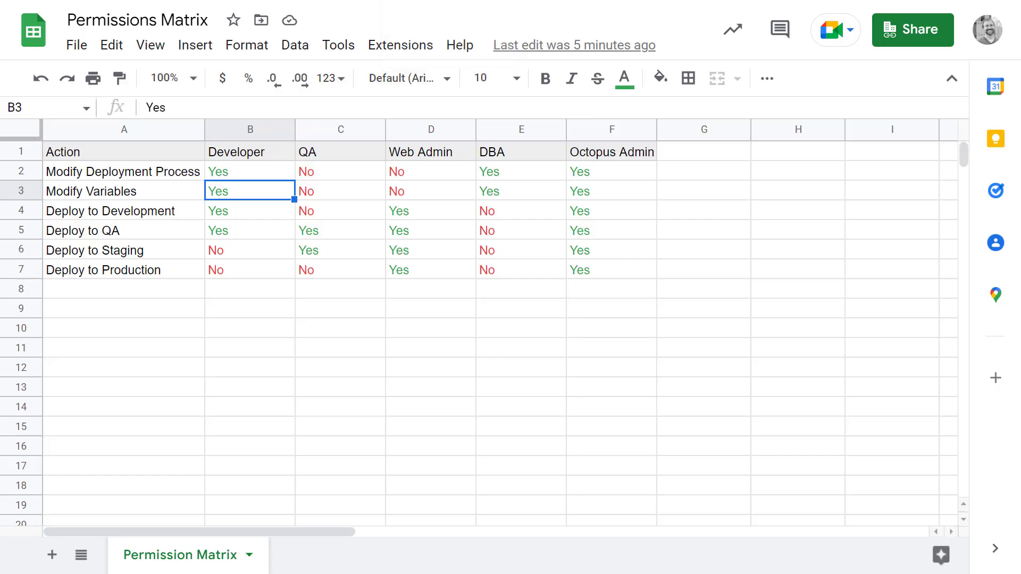
pyautogui.click(232, 174)
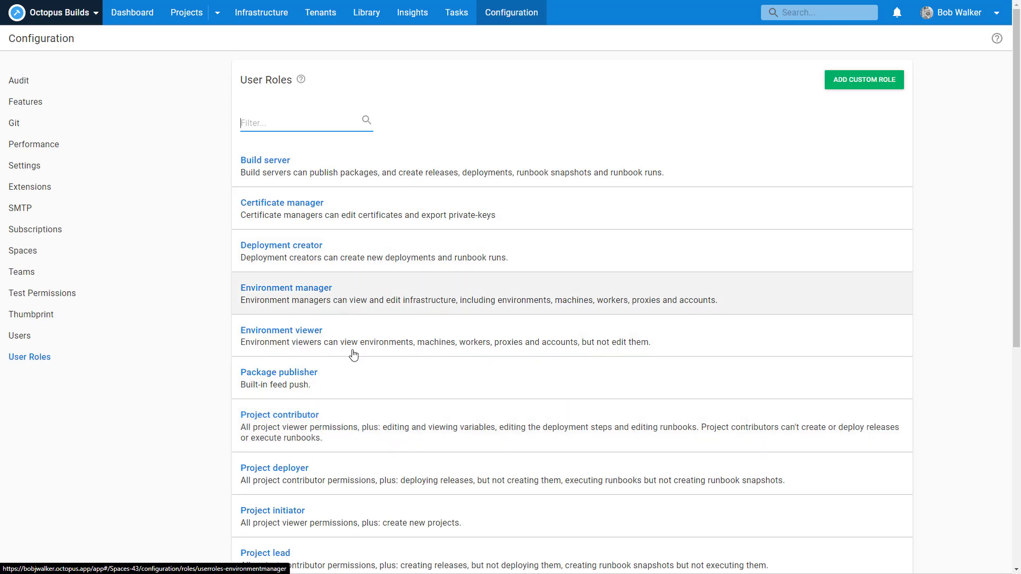
# Open the Project contributor role in Octopus Deploy and examine its full list of space permissions.
pyautogui.click(343, 437)
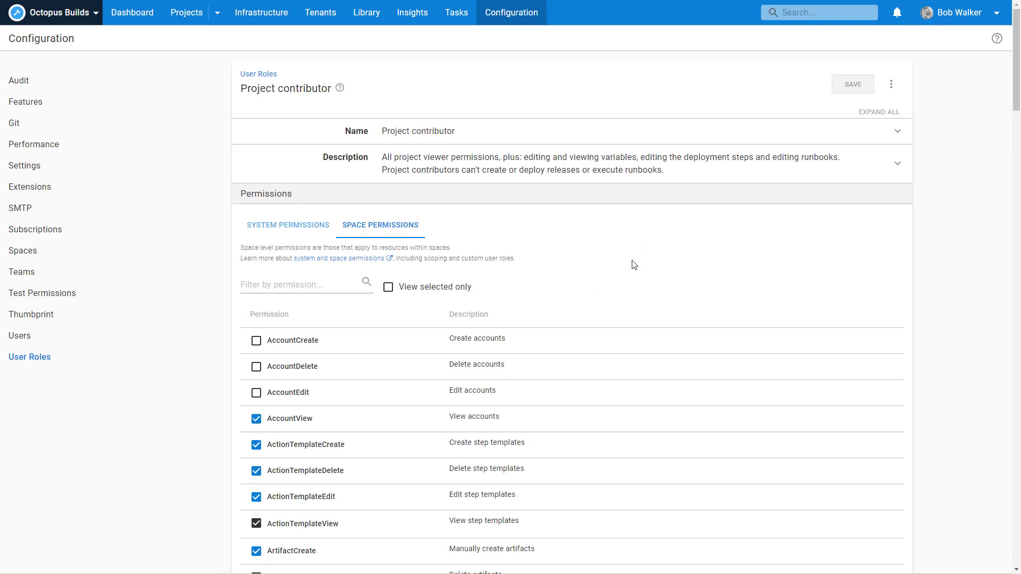
pyautogui.click(445, 286)
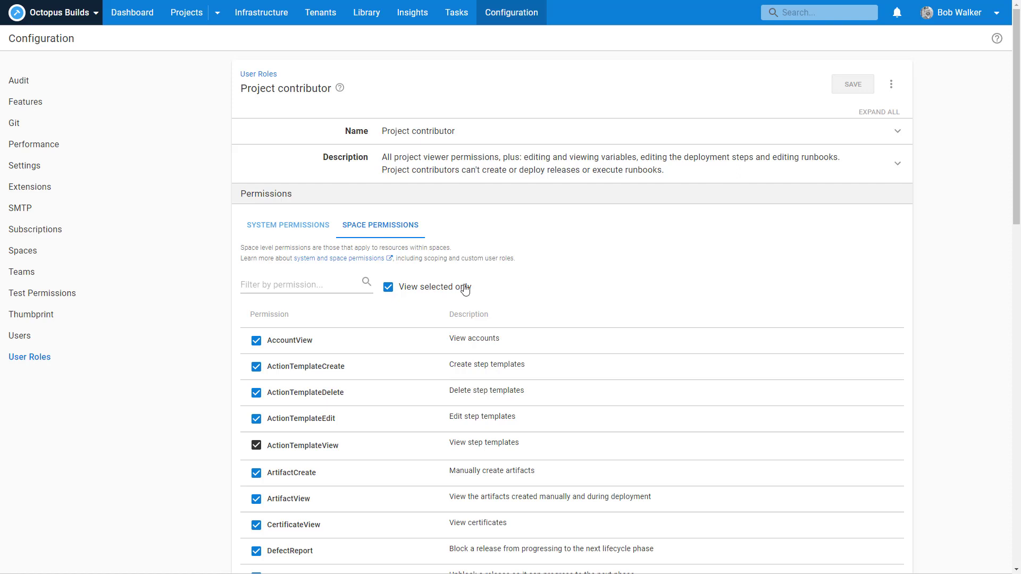
pyautogui.click(437, 289)
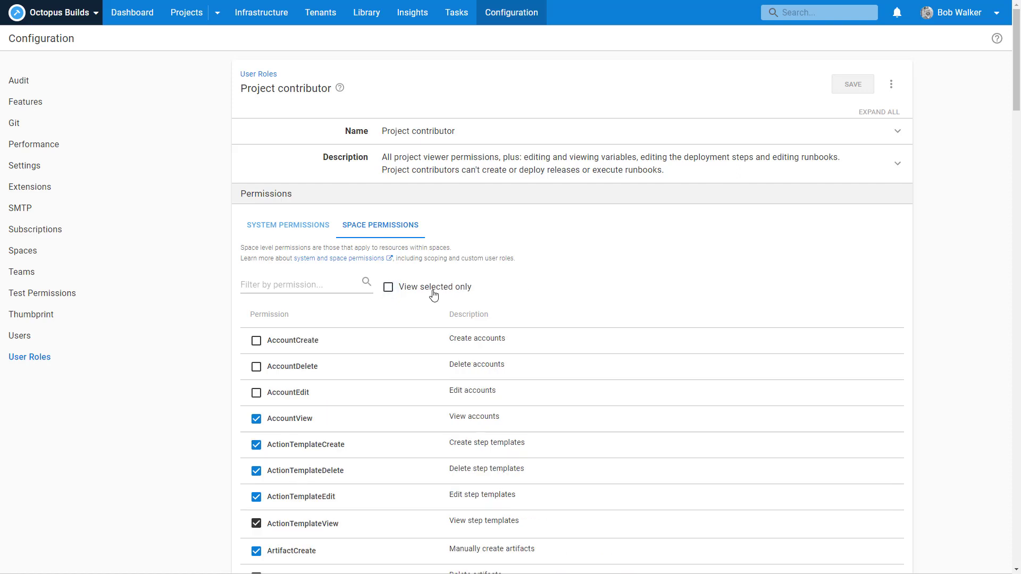
pyautogui.scroll(-4, 530, 378)
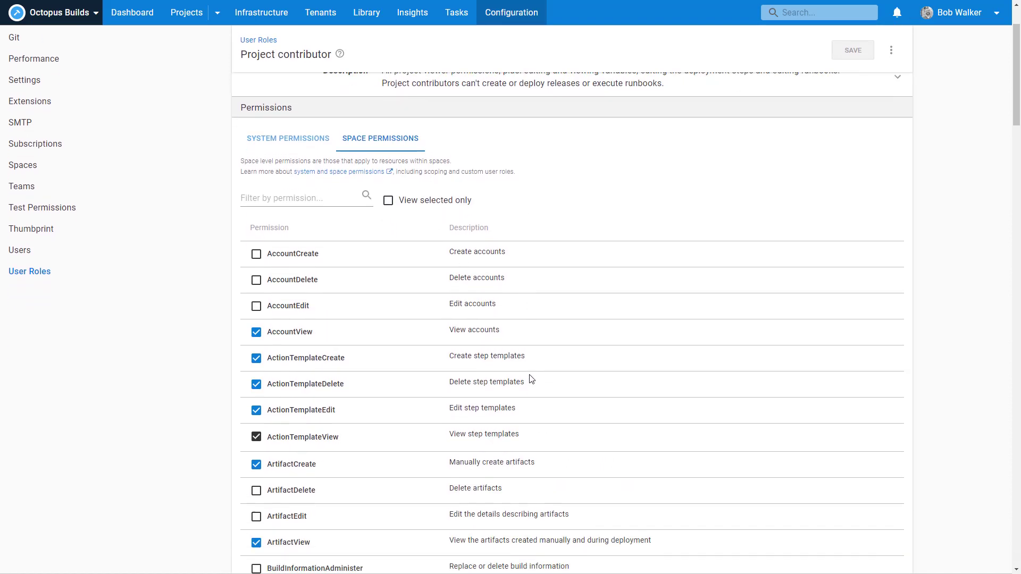
pyautogui.scroll(-8, 530, 378)
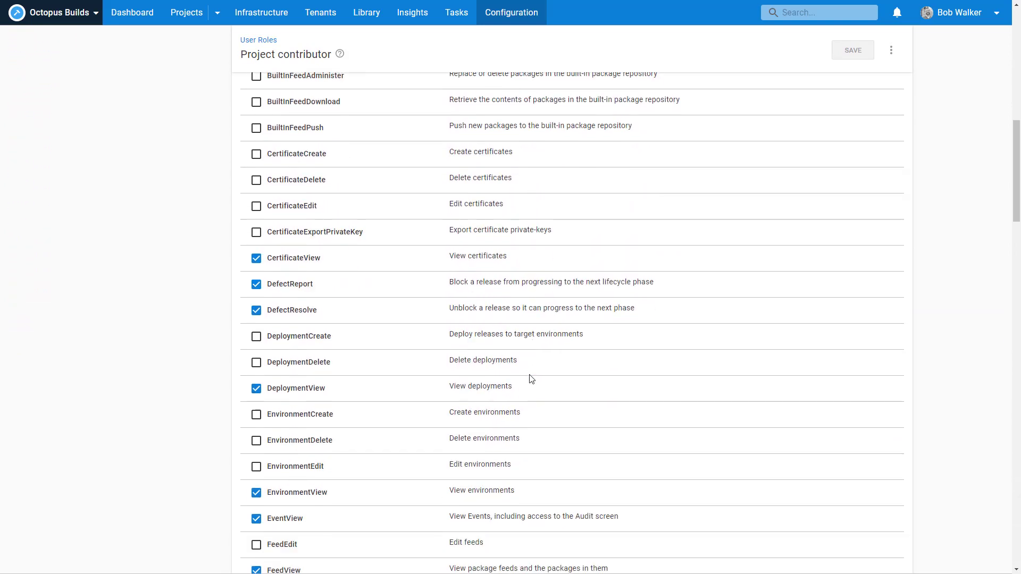
pyautogui.scroll(-4, 530, 379)
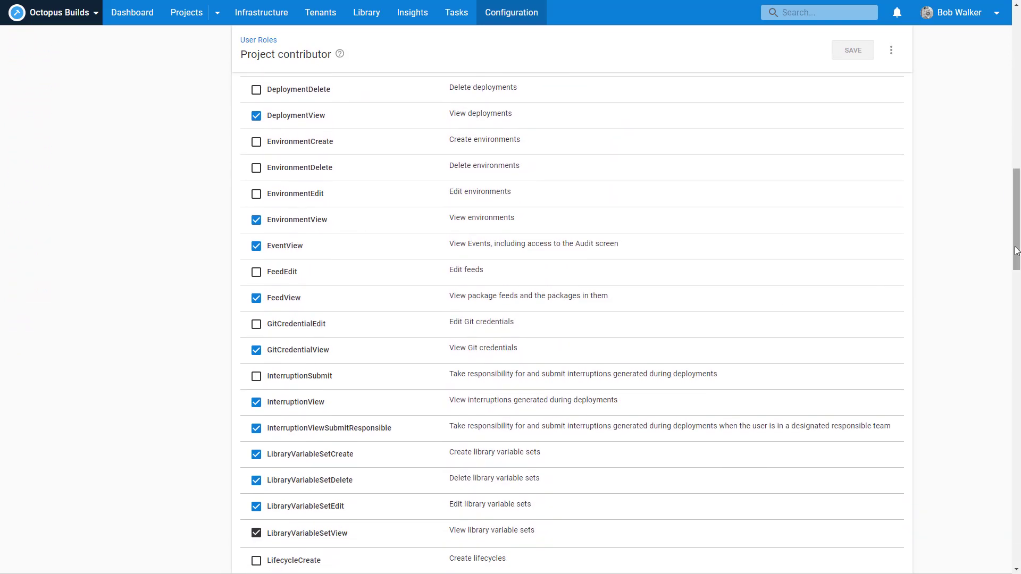
pyautogui.scroll(-4, 1017, 291)
pyautogui.moveTo(1017, 291); pyautogui.dragTo(1001, 75)
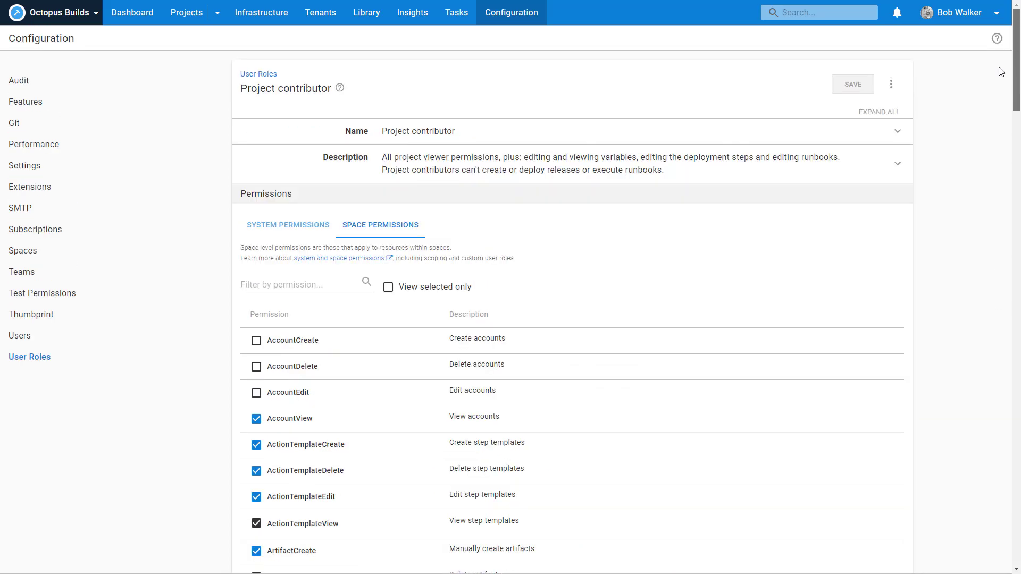
# Limit the Project contributor role's space permissions to the selected ones and review that list from start to end.
pyautogui.click(413, 289)
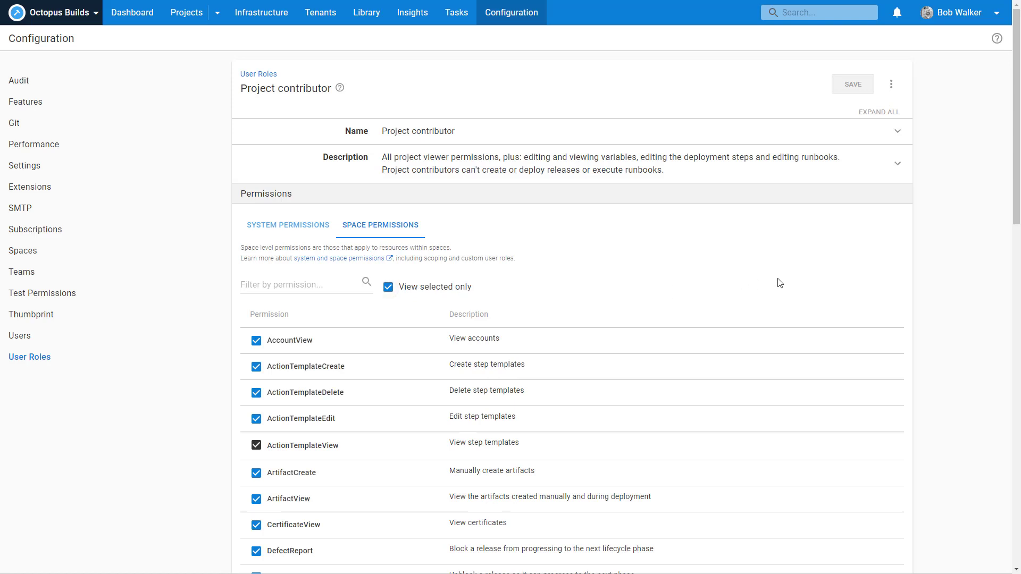
pyautogui.moveTo(1016, 148); pyautogui.dragTo(1017, 249)
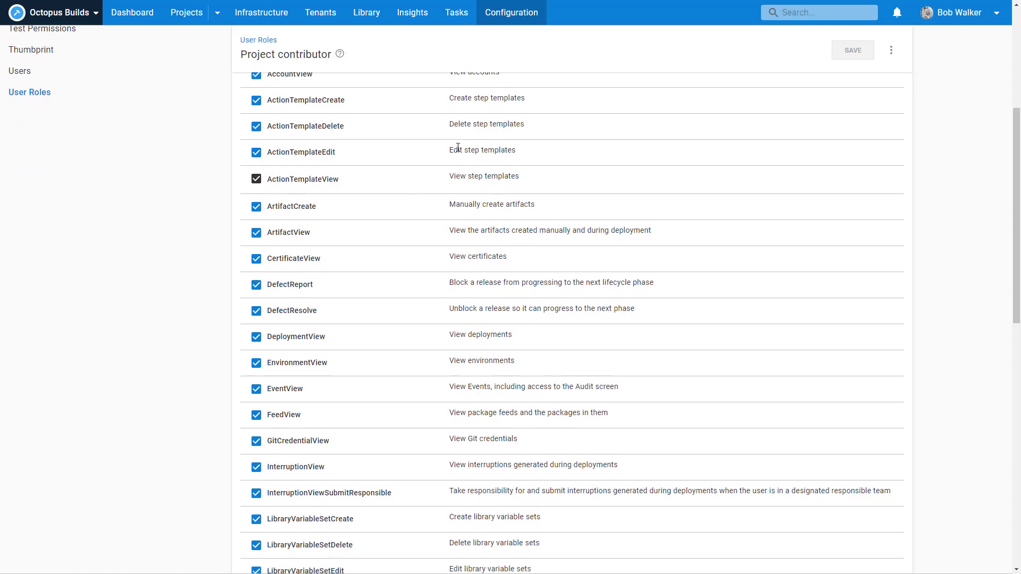
pyautogui.scroll(-5, 515, 250)
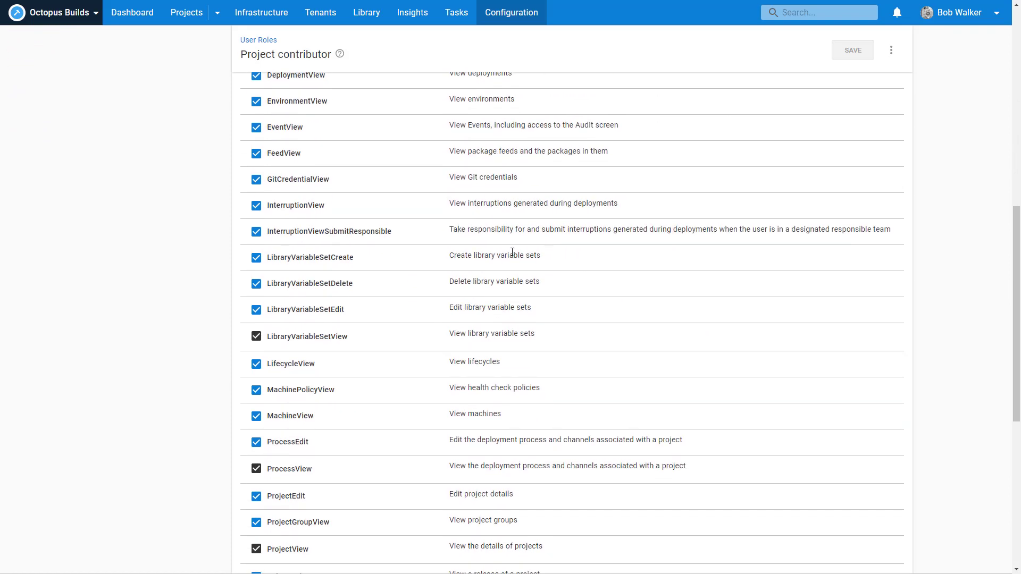
pyautogui.scroll(-3, 499, 298)
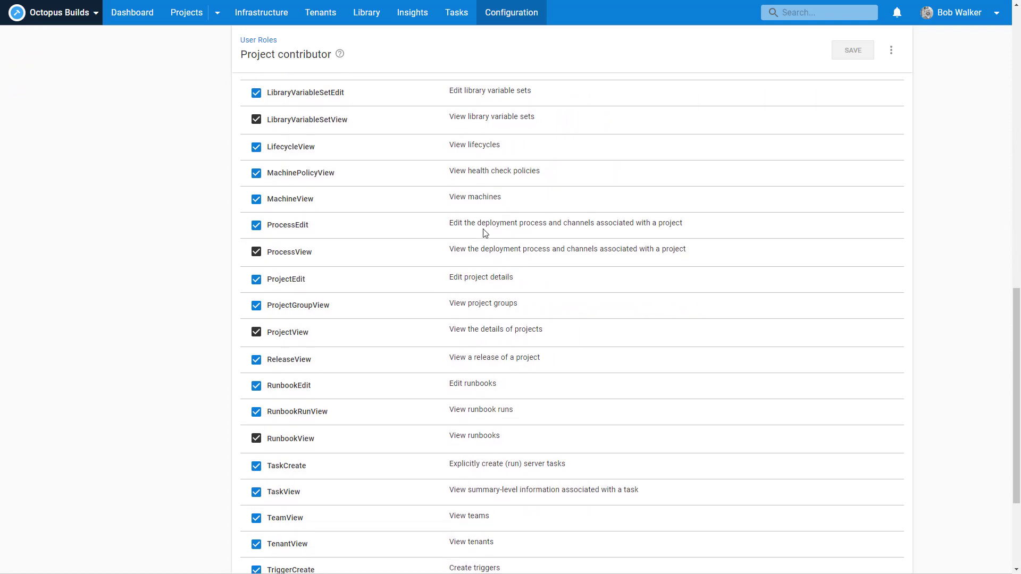
pyautogui.scroll(-3, 500, 313)
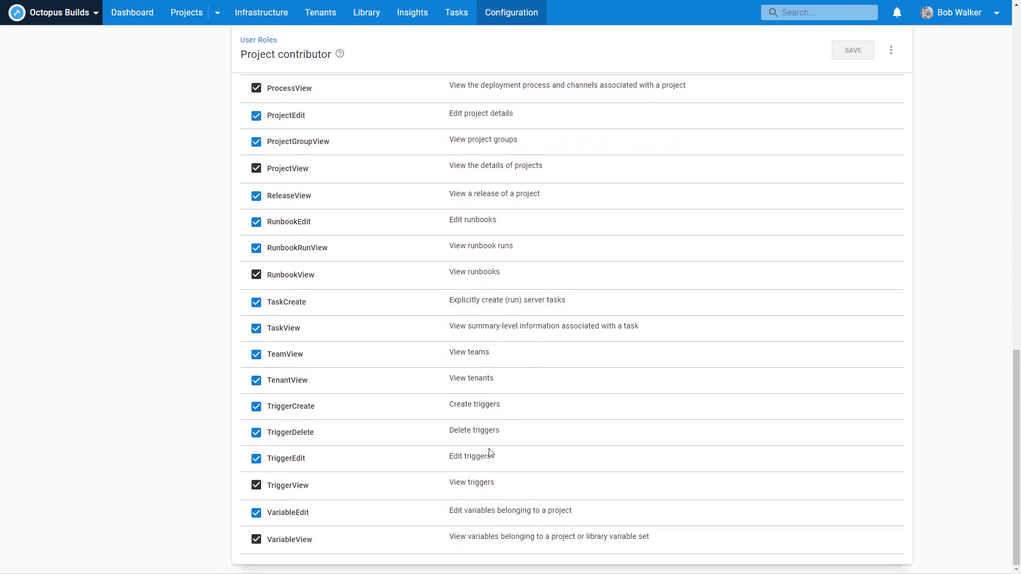
pyautogui.scroll(15, 508, 505)
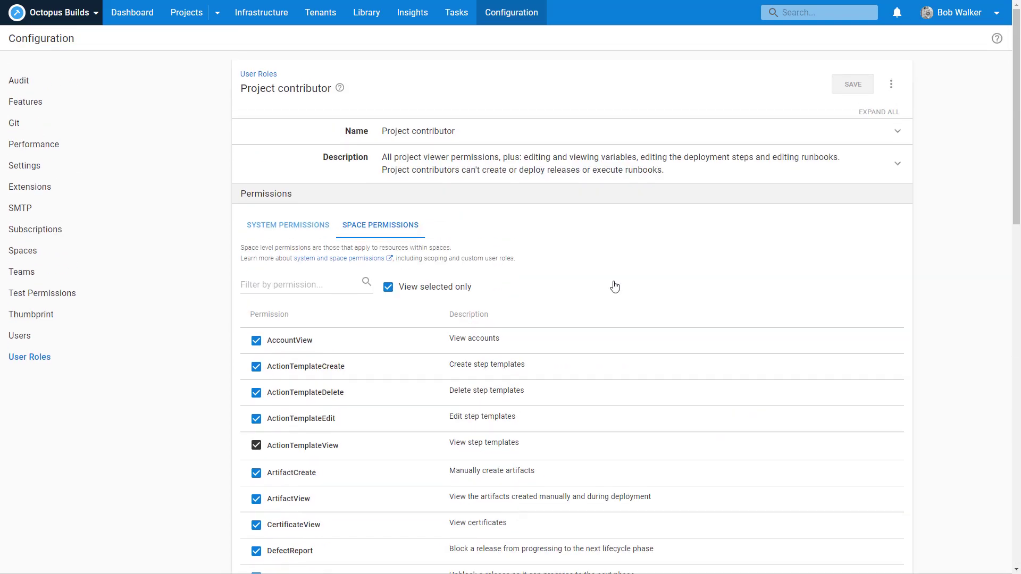
# Show all of the Project contributor role's space permissions again and examine the deployment, project and release permissions against the matrix.
pyautogui.click(441, 287)
pyautogui.scroll(-10, 574, 319)
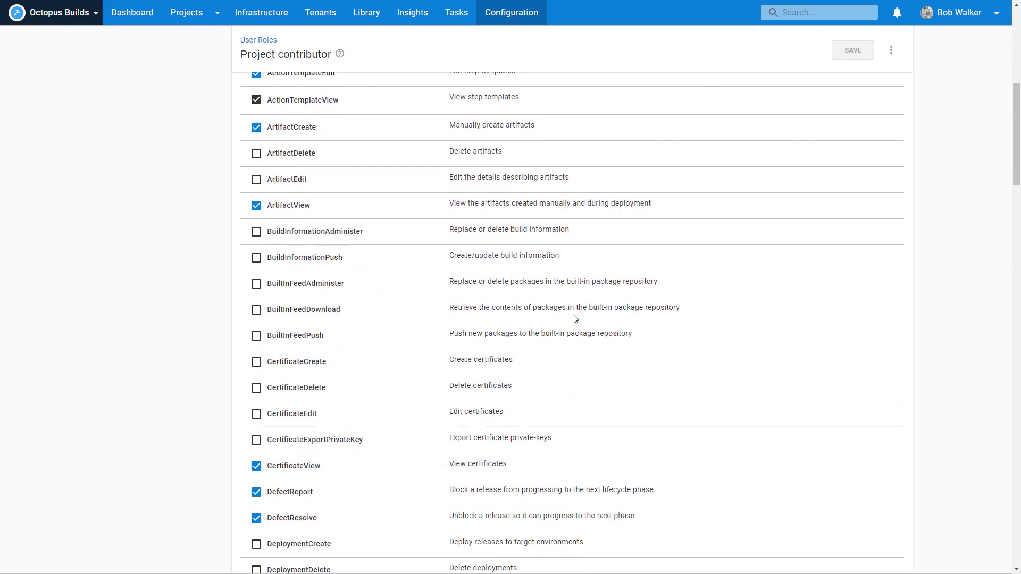
pyautogui.scroll(-2, 575, 319)
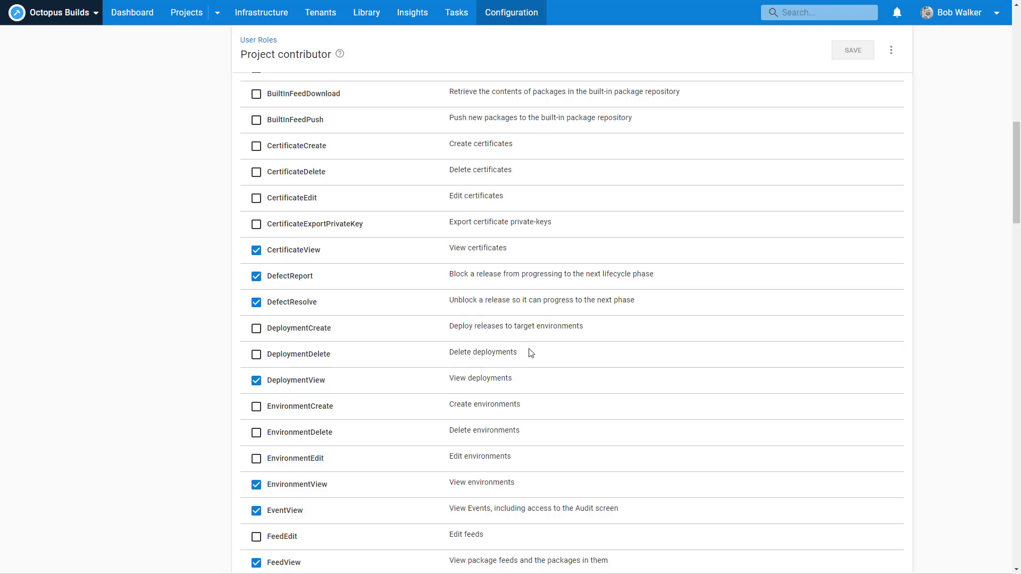
pyautogui.scroll(-10, 530, 352)
pyautogui.scroll(-10, 530, 353)
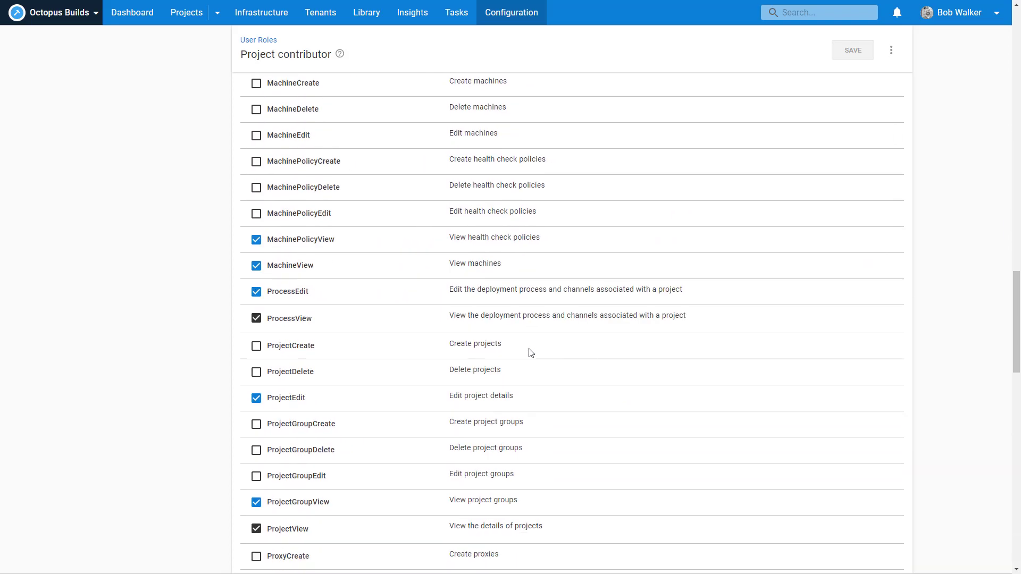
pyautogui.scroll(-2, 530, 353)
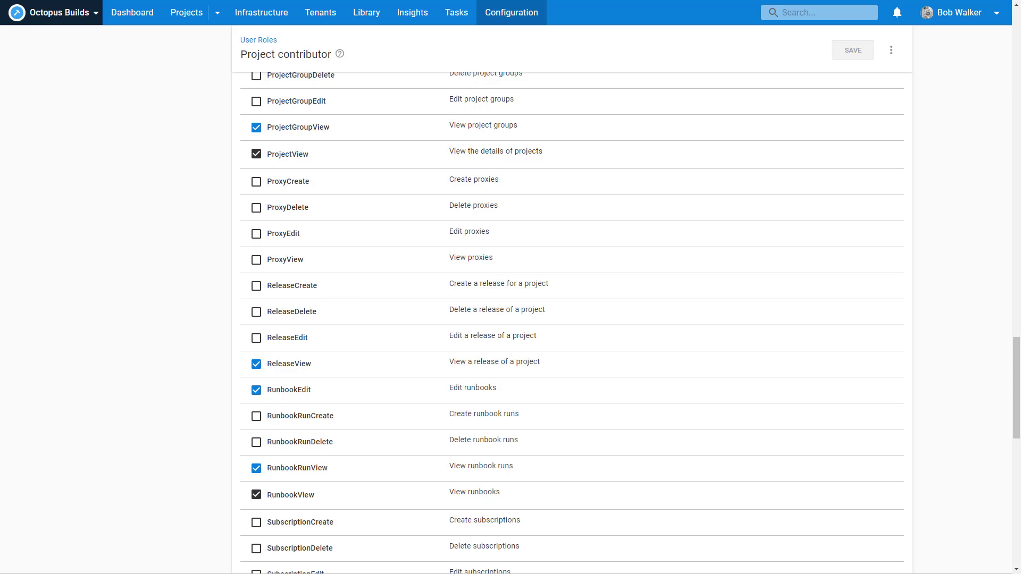
pyautogui.click(429, 1)
pyautogui.scroll(9, 365, 338)
pyautogui.scroll(20, 365, 338)
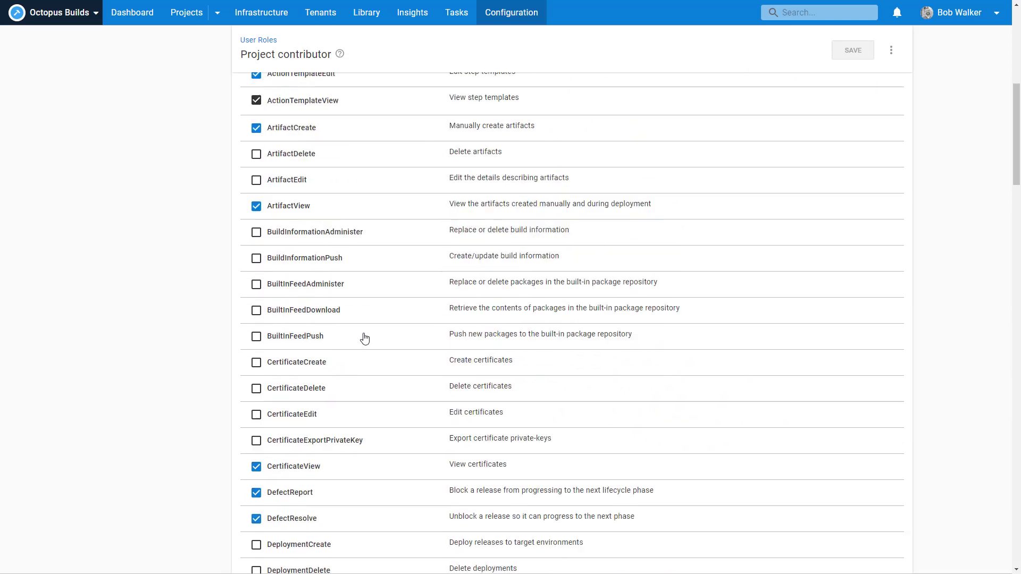
# Open the Deployment creator role and review only its selected space permissions.
pyautogui.hotkey('alt', 'Left')
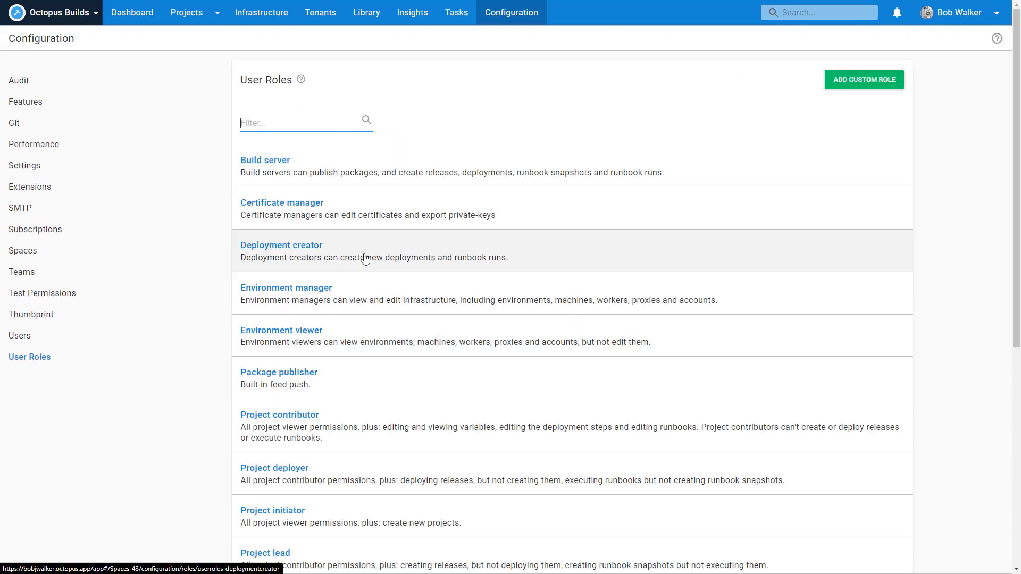
pyautogui.click(364, 263)
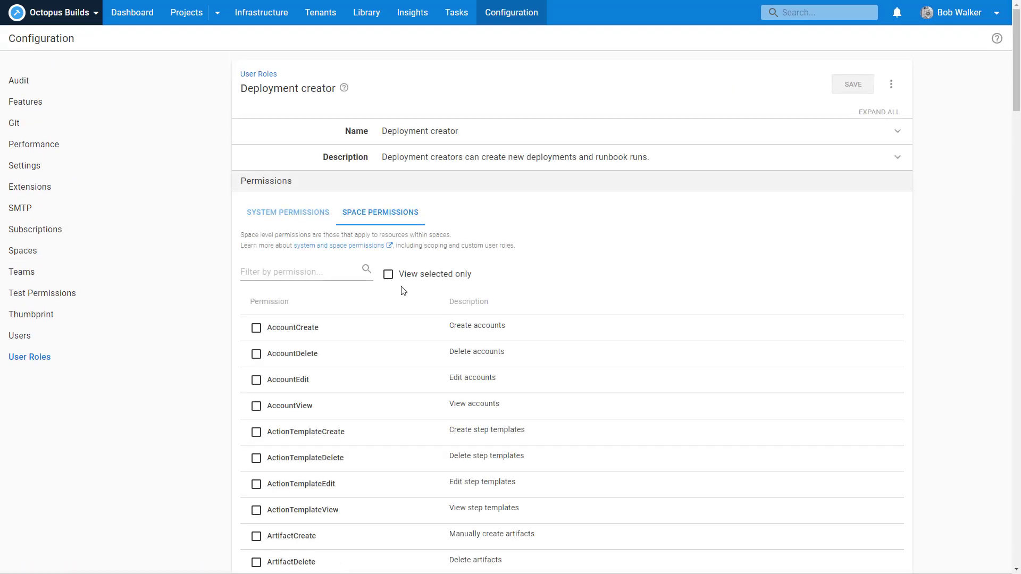
pyautogui.click(410, 277)
pyautogui.scroll(-2, 580, 297)
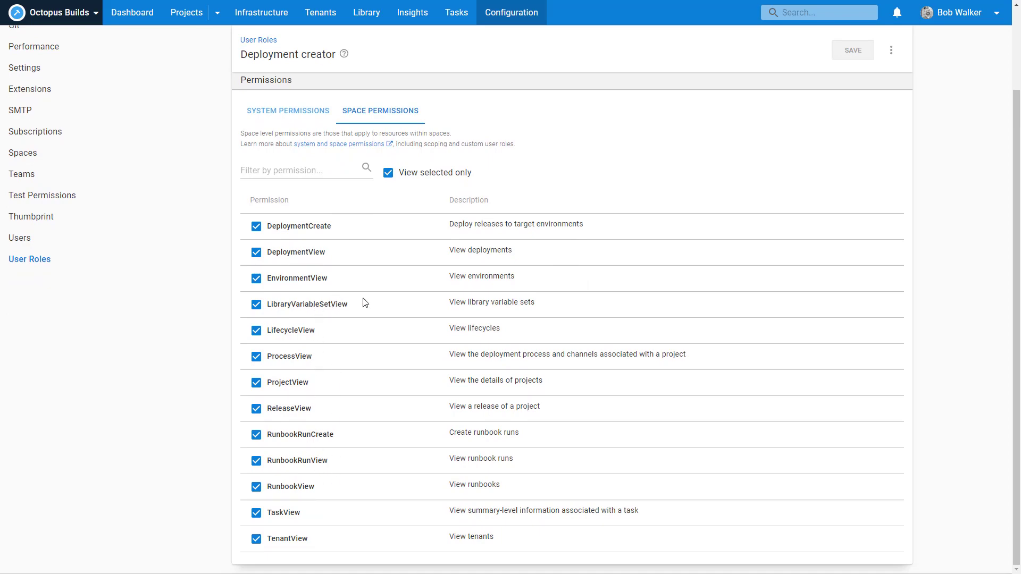
# Open the Release creator role from the user roles list and review only its selected space permissions.
pyautogui.hotkey('alt', 'Left')
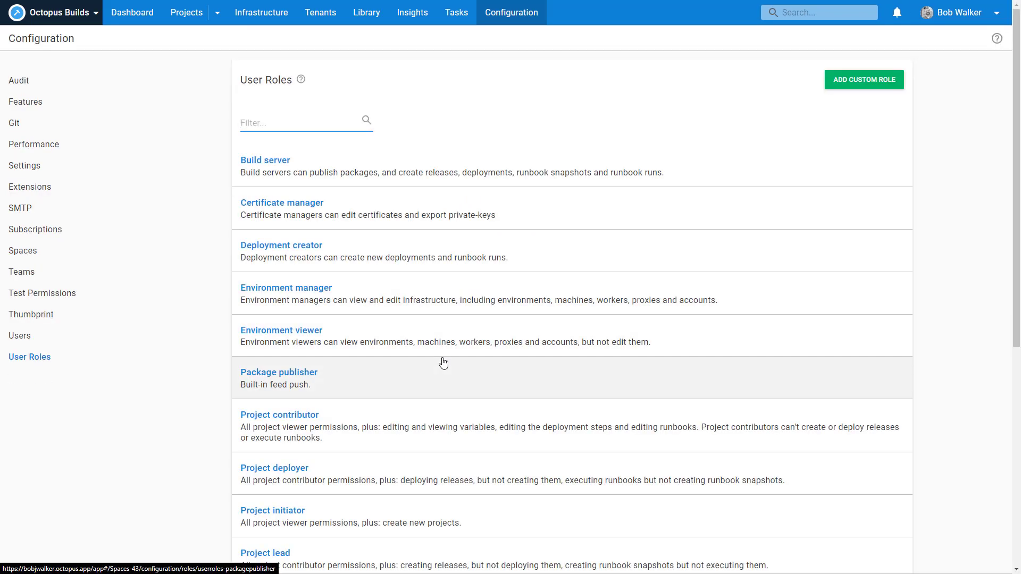
pyautogui.scroll(-3, 438, 414)
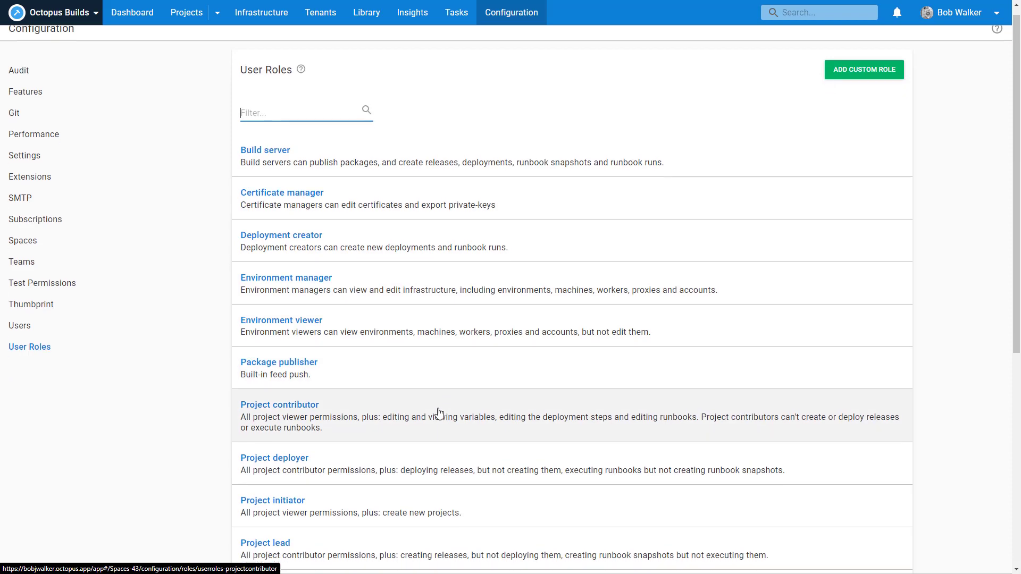
pyautogui.scroll(-2, 438, 413)
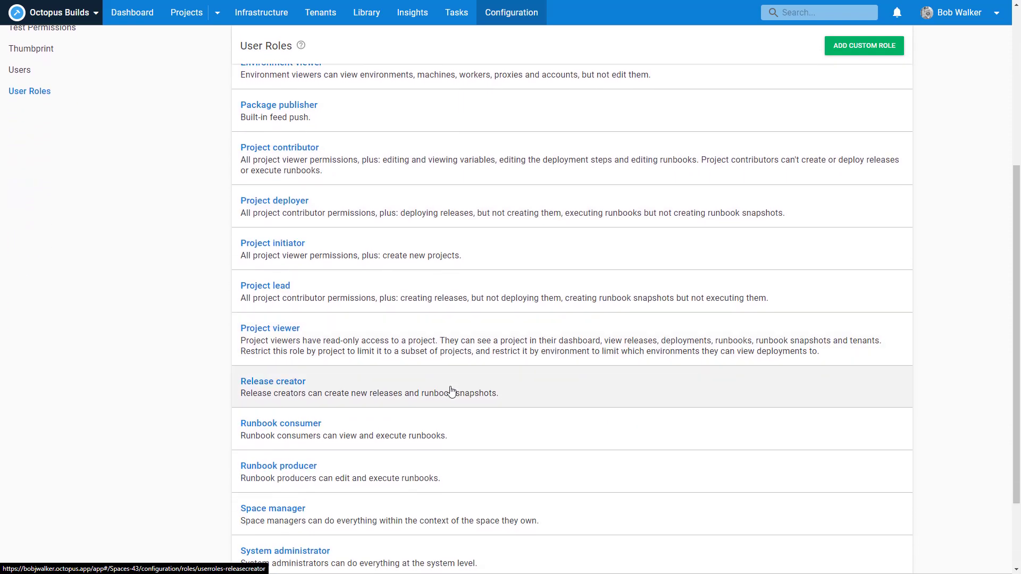
pyautogui.click(454, 325)
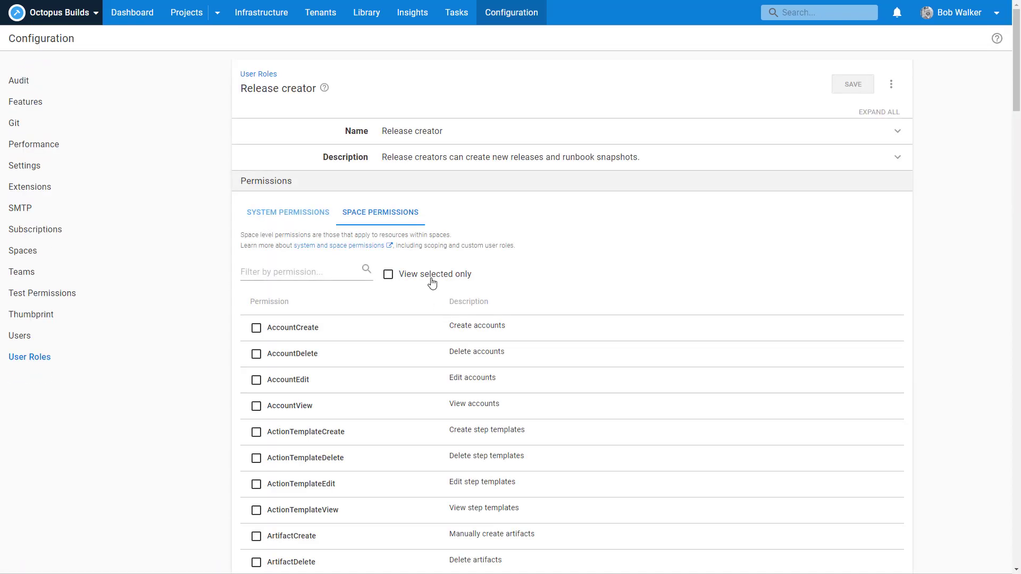
pyautogui.click(430, 280)
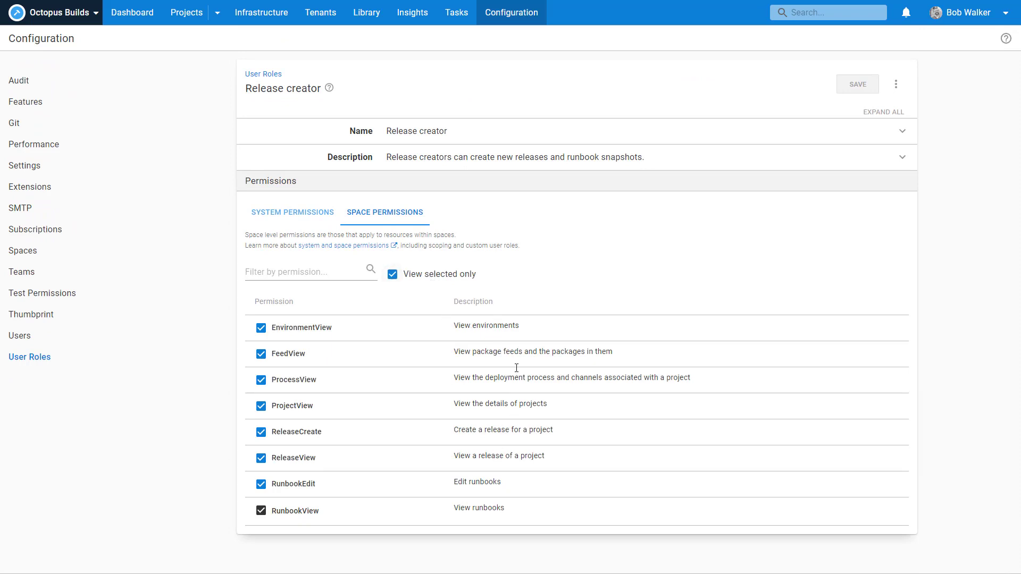
# Create a new team named Developers that is accessible in the Octopus Builds space only.
pyautogui.hotkey('alt', 'Left')
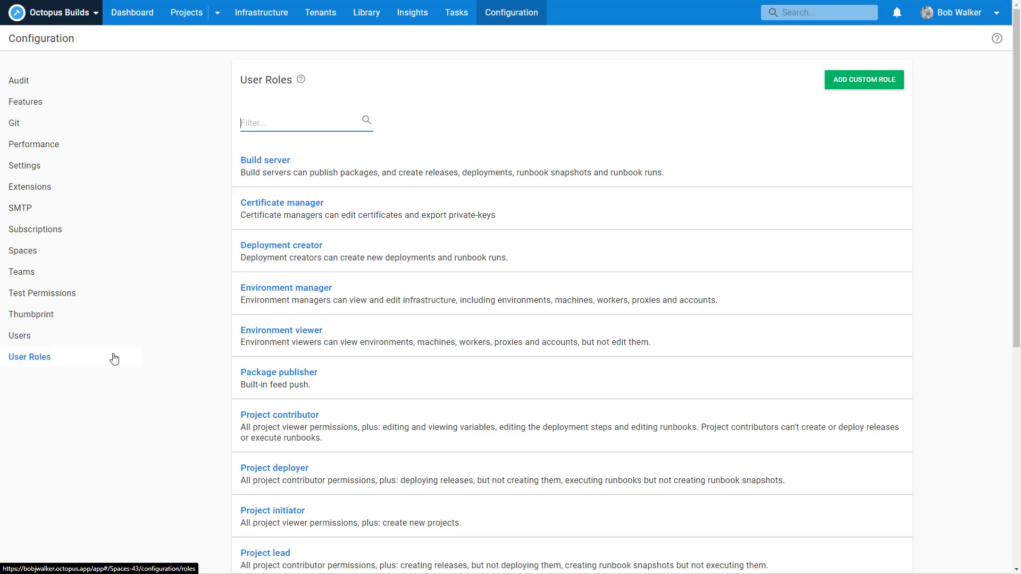
pyautogui.click(73, 276)
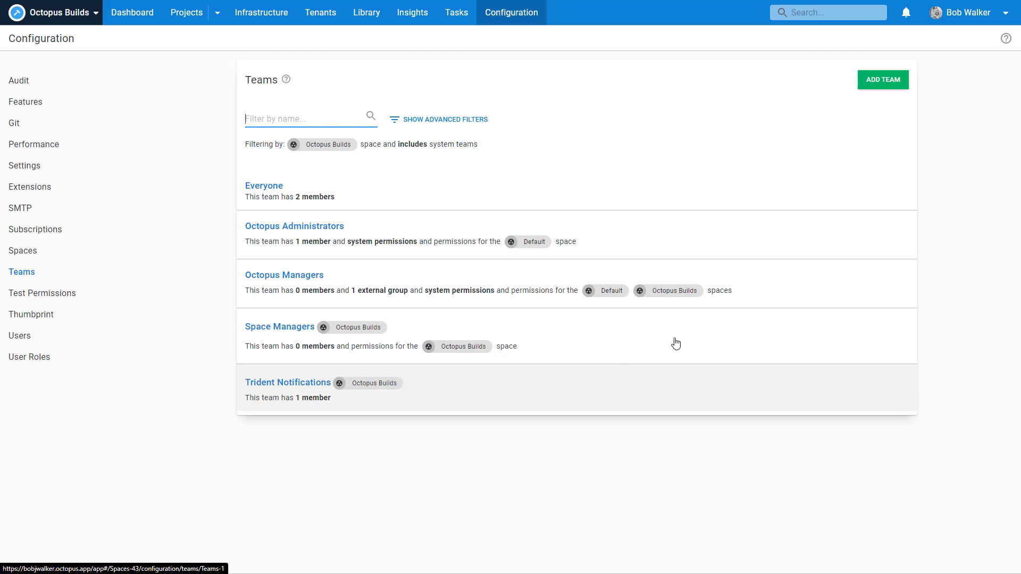
pyautogui.click(874, 80)
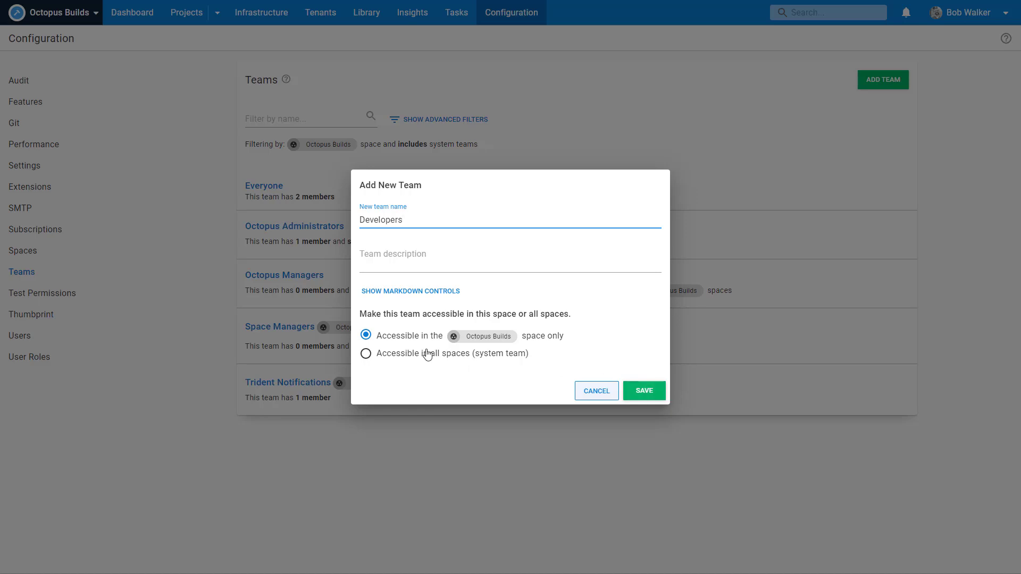
pyautogui.click(637, 393)
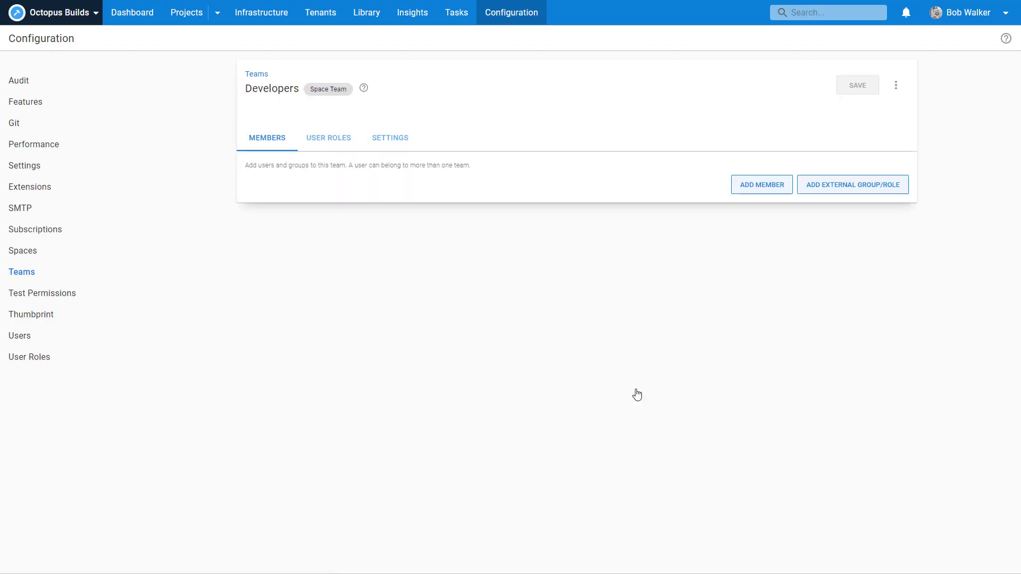
# Include the Project contributor role in the Developers team without scope restrictions, reviewing its granted permissions and the matrix's Developer modify rights.
pyautogui.click(326, 144)
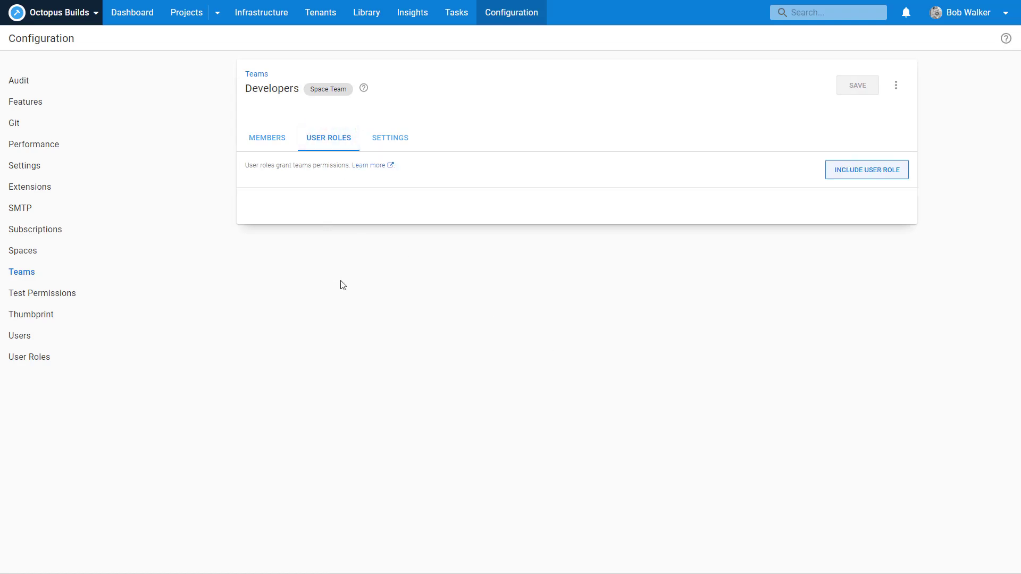
pyautogui.click(883, 172)
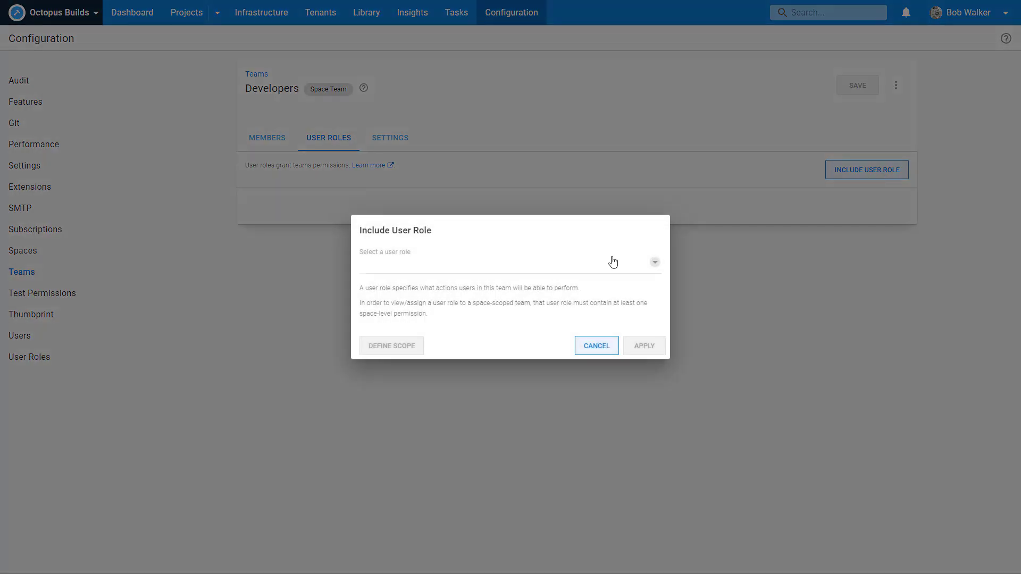
pyautogui.click(504, 272)
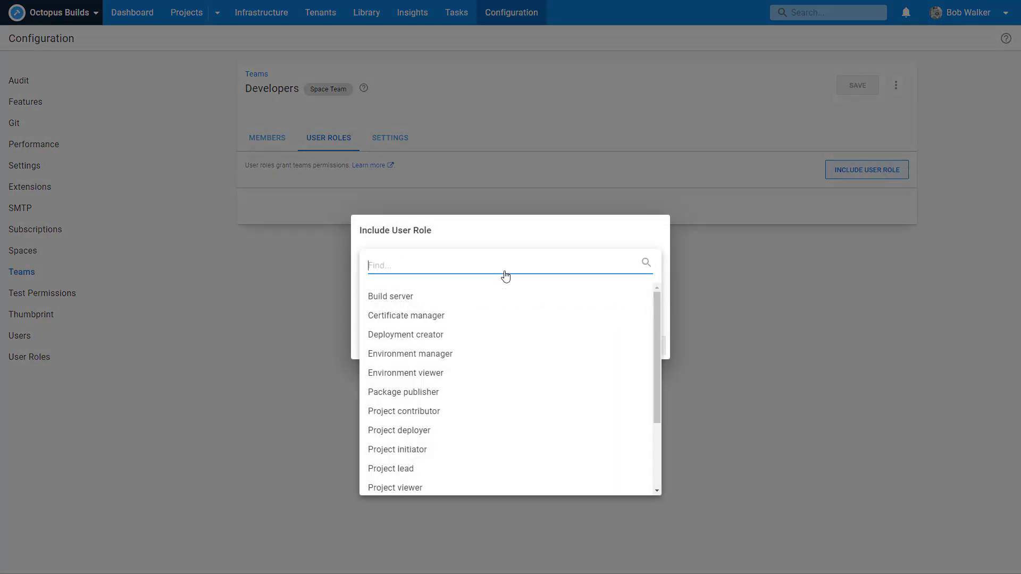
pyautogui.click(472, 413)
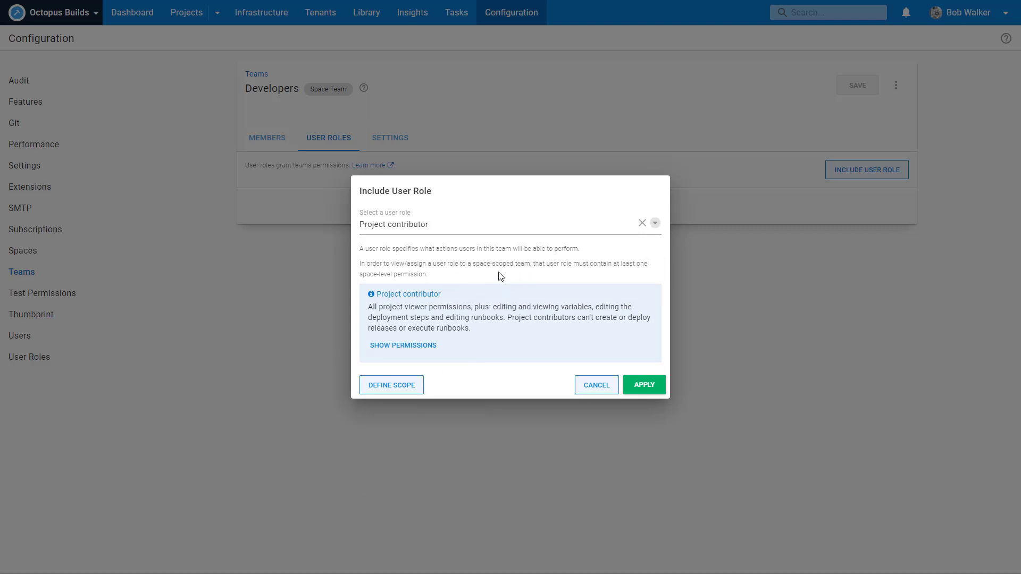
pyautogui.click(413, 346)
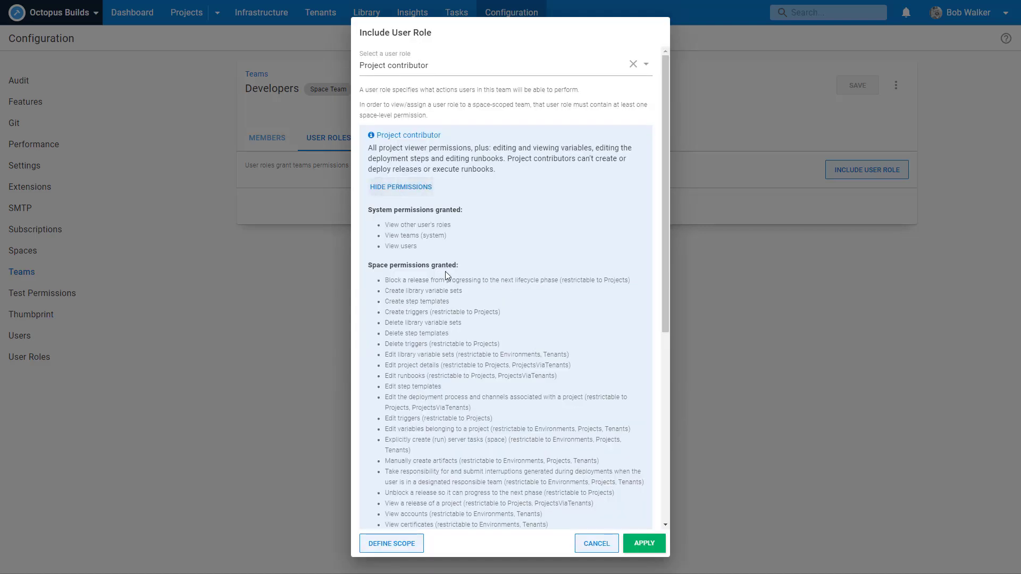
pyautogui.scroll(-1, 447, 288)
pyautogui.scroll(-6, 446, 288)
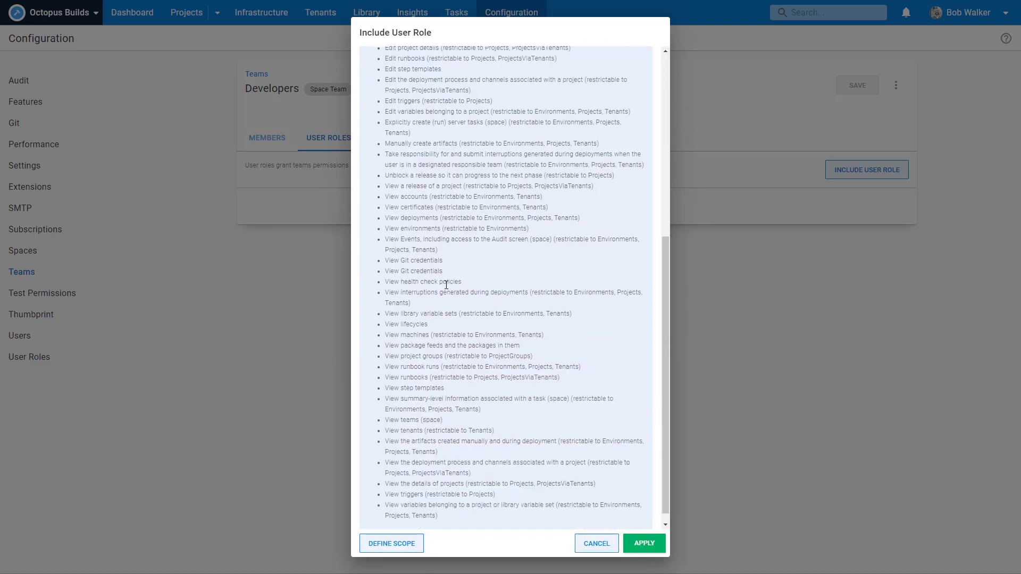
pyautogui.scroll(7, 446, 285)
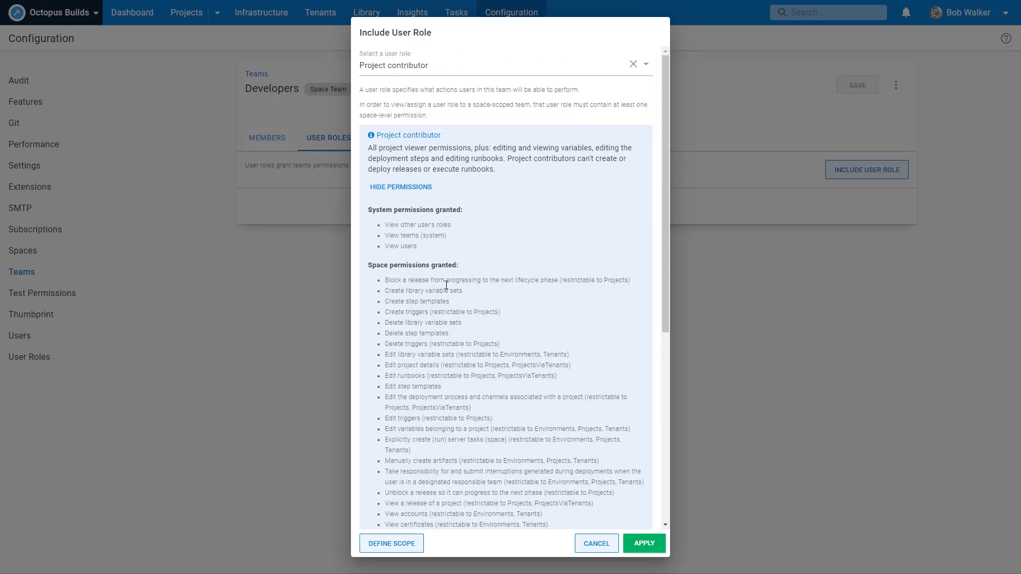
pyautogui.scroll(-6, 446, 346)
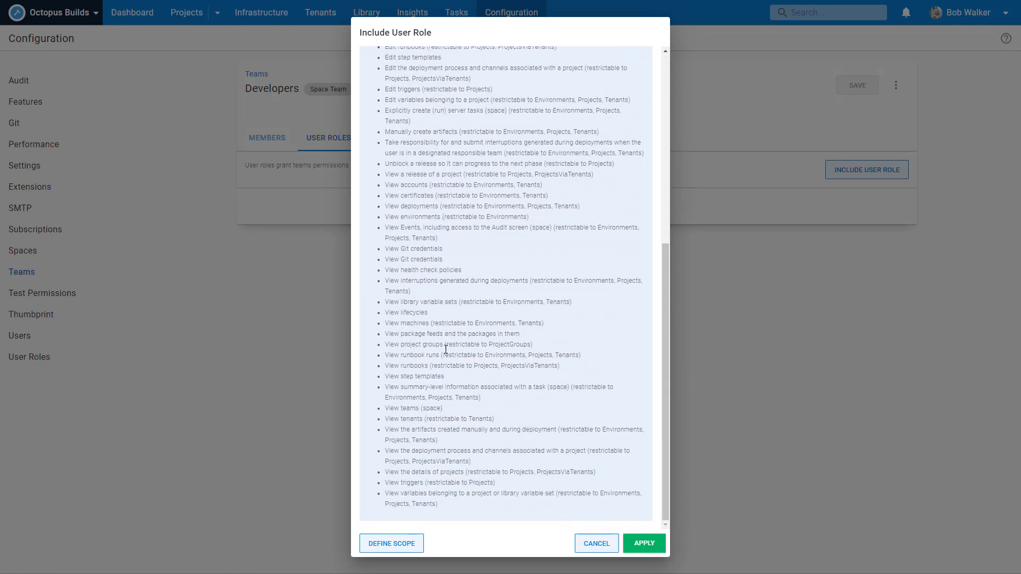
pyautogui.click(642, 545)
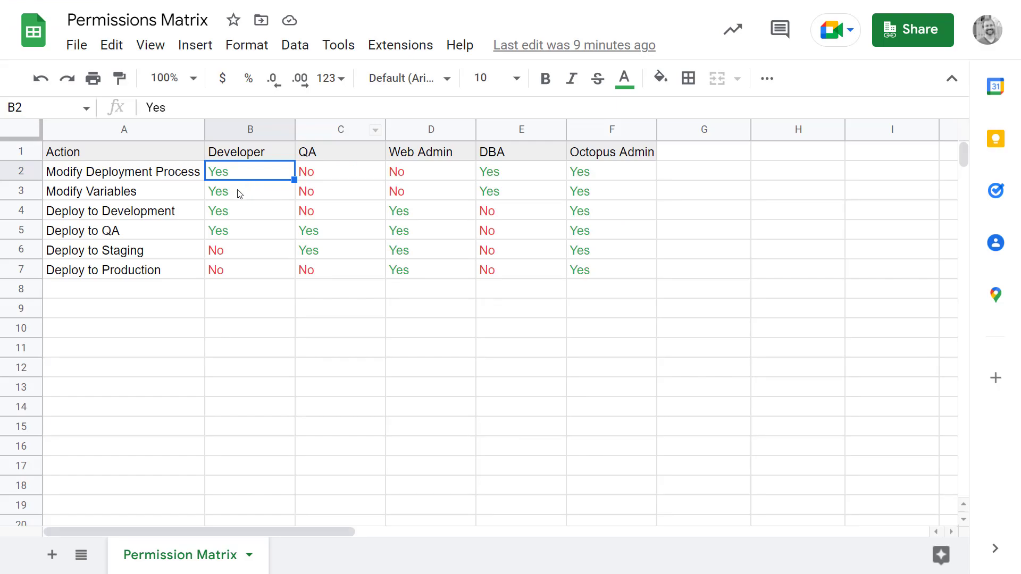
pyautogui.moveTo(240, 192); pyautogui.dragTo(237, 176)
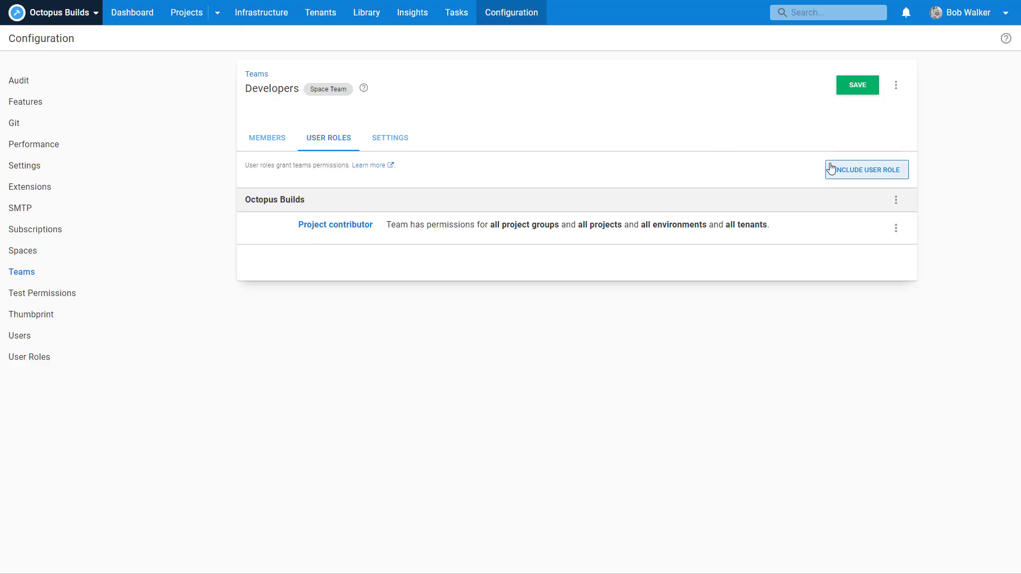
# Include the Deployment creator role scoped to the Development and QA environments, and check it against the Developer deployment rows in the matrix.
pyautogui.click(840, 169)
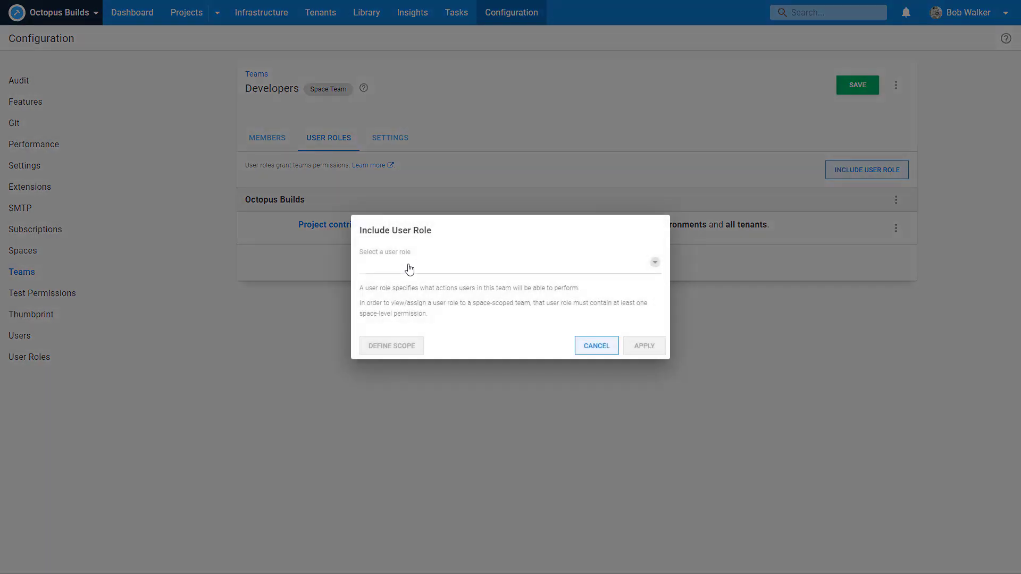
pyautogui.click(409, 270)
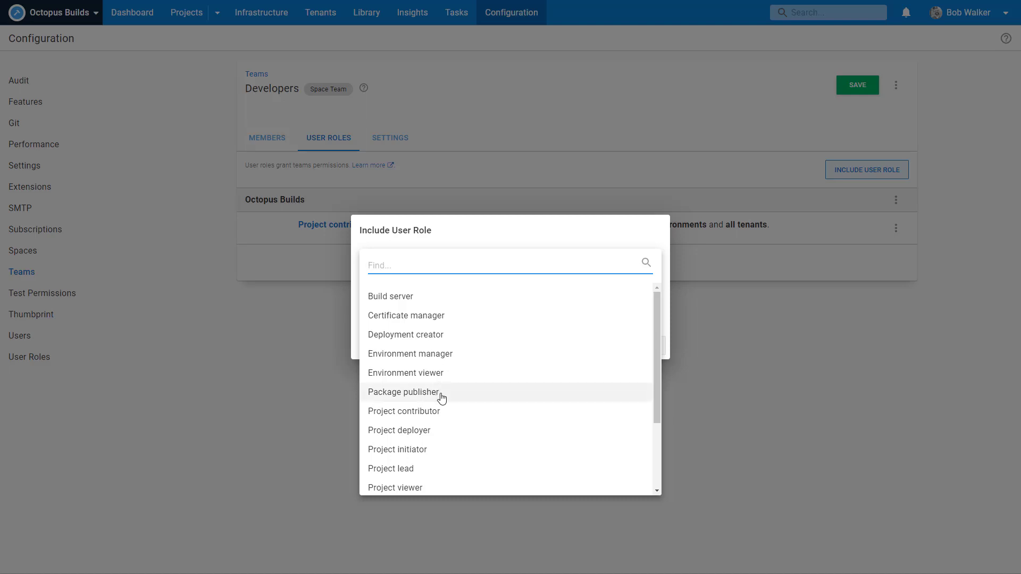
pyautogui.click(428, 334)
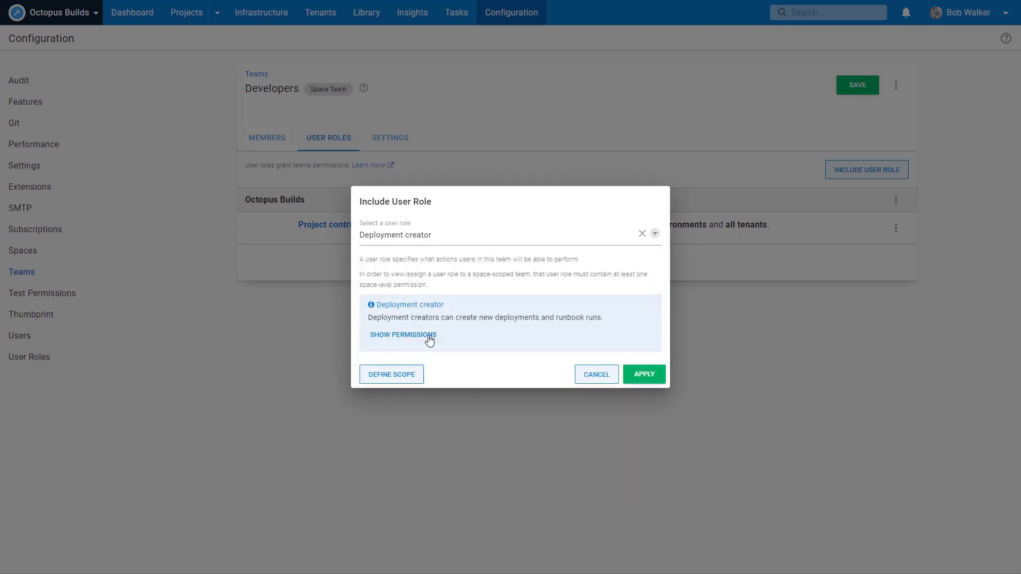
pyautogui.click(395, 373)
pyautogui.click(393, 380)
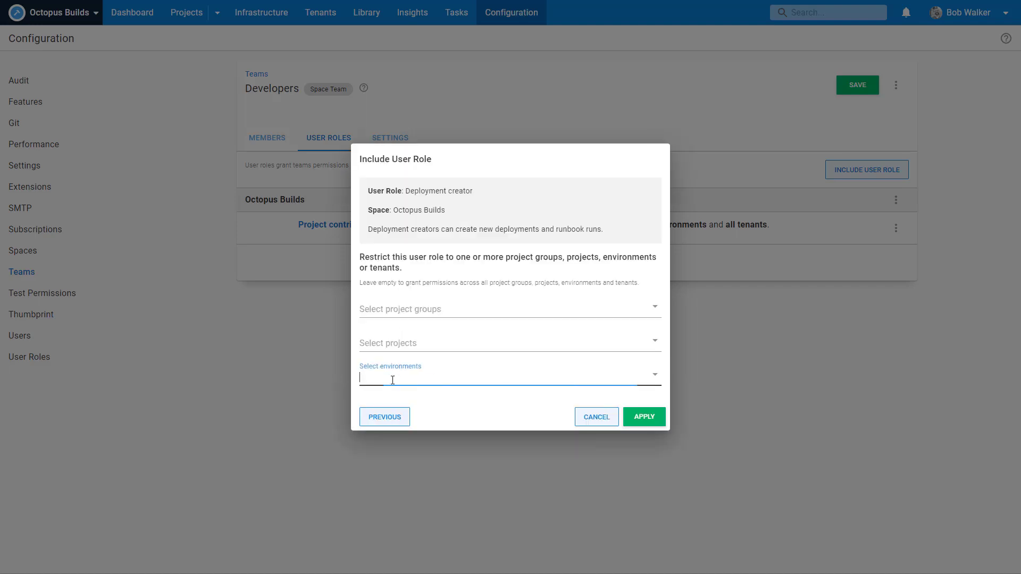
pyautogui.click(388, 405)
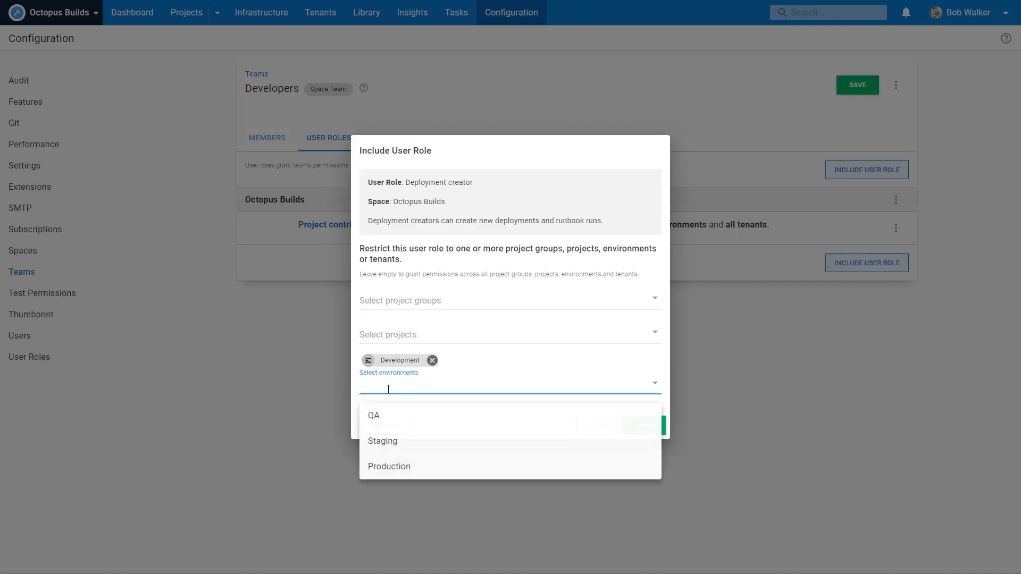
pyautogui.click(375, 417)
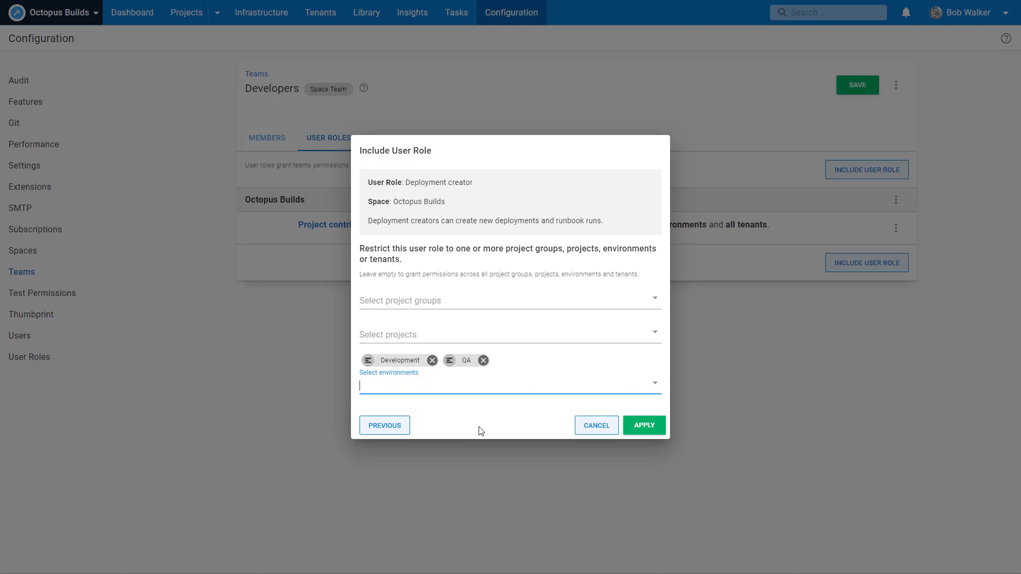
pyautogui.click(629, 428)
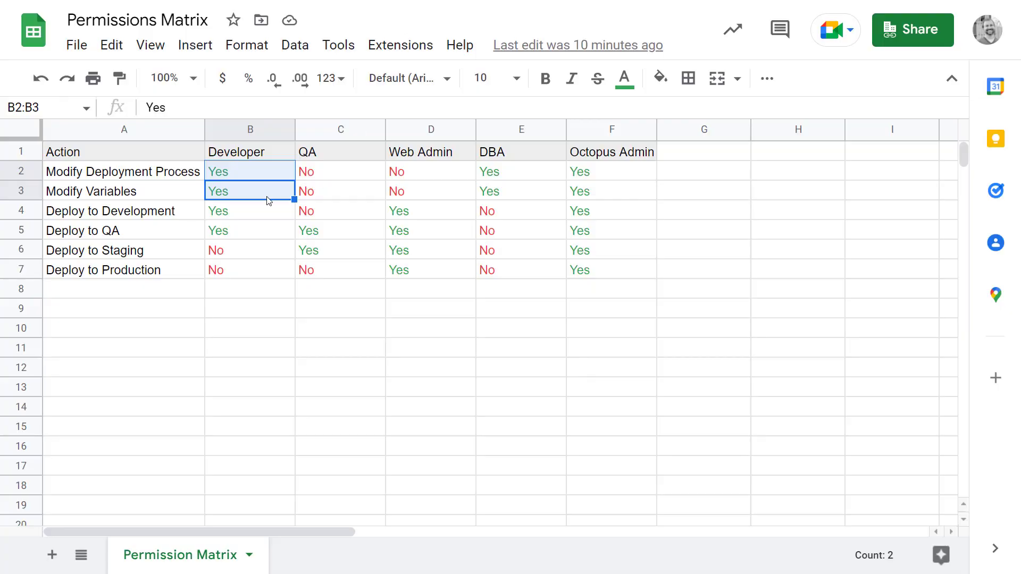
pyautogui.click(258, 212)
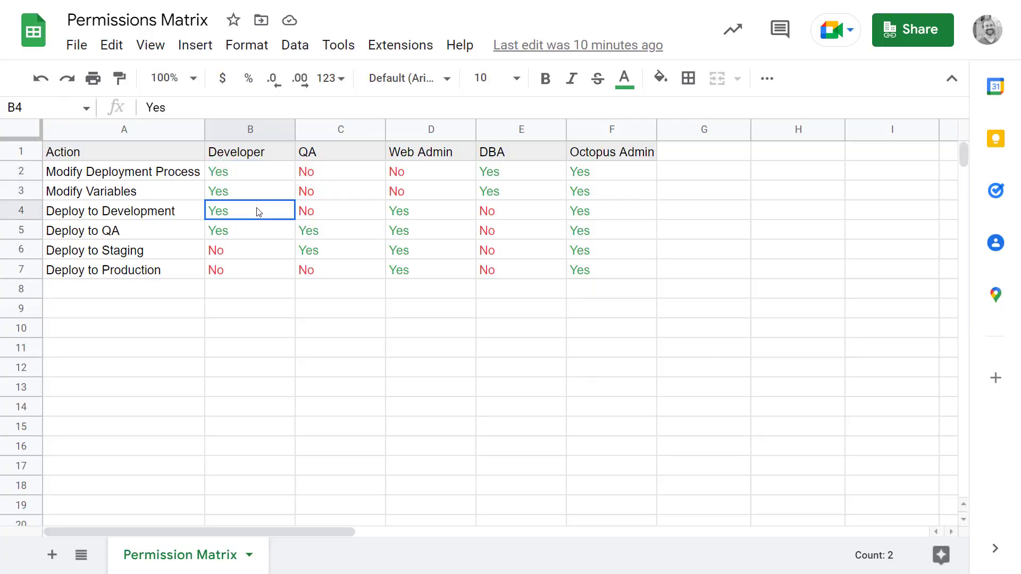
pyautogui.moveTo(259, 212); pyautogui.dragTo(234, 269)
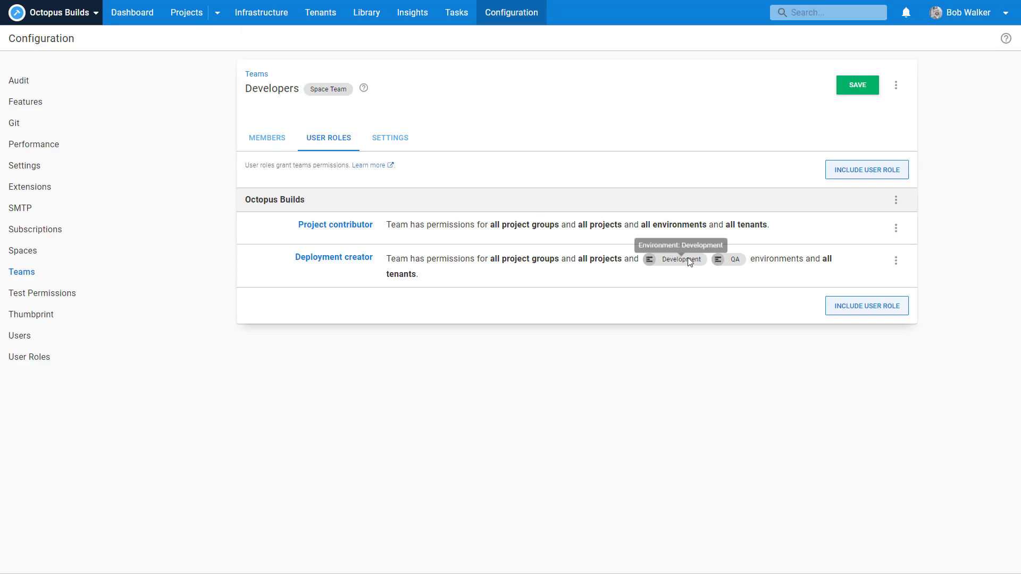
# Include the Release creator role in the Developers team without scope restrictions and save the team.
pyautogui.click(845, 170)
pyautogui.click(531, 260)
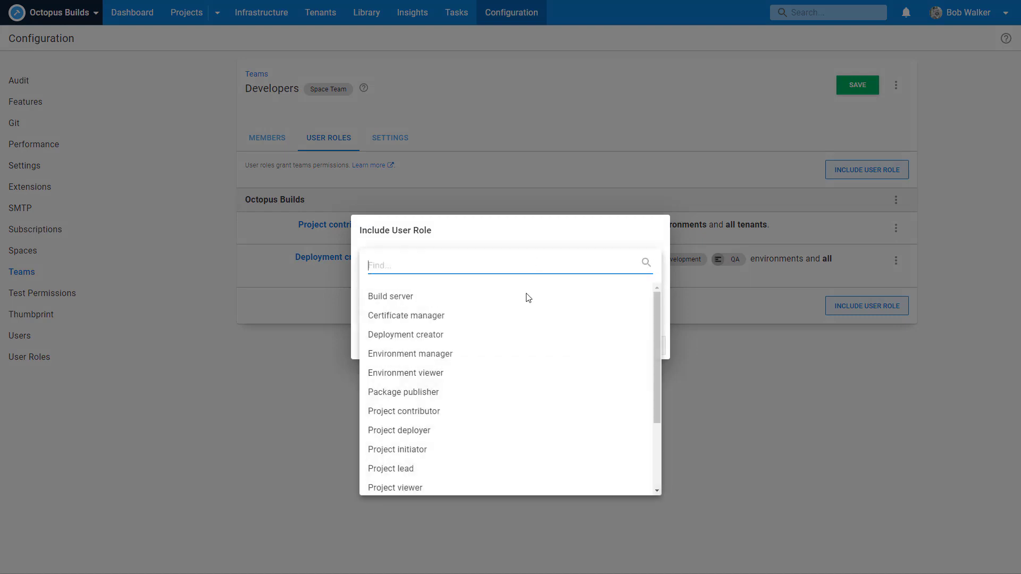
pyautogui.scroll(-2, 503, 412)
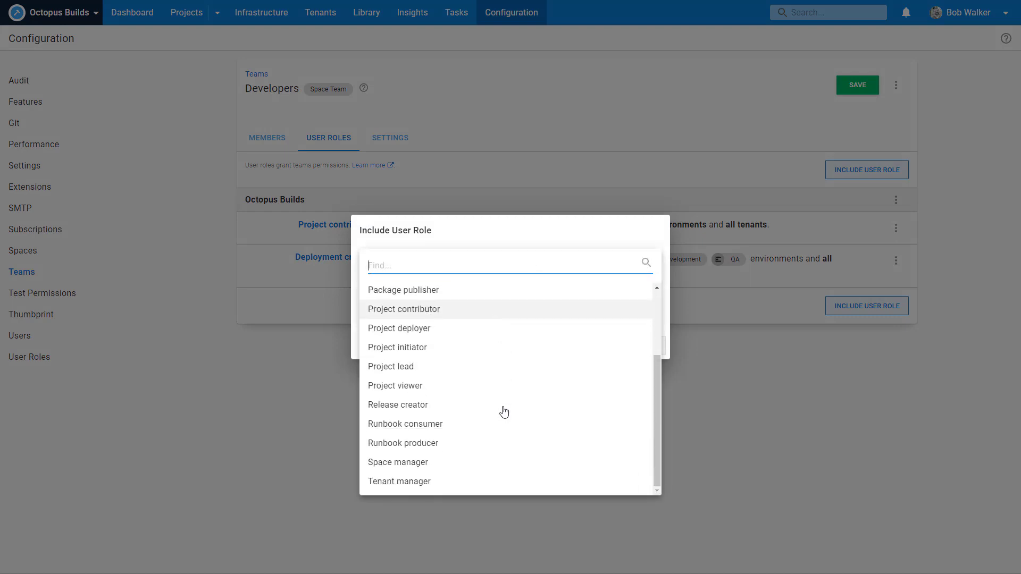
pyautogui.click(460, 408)
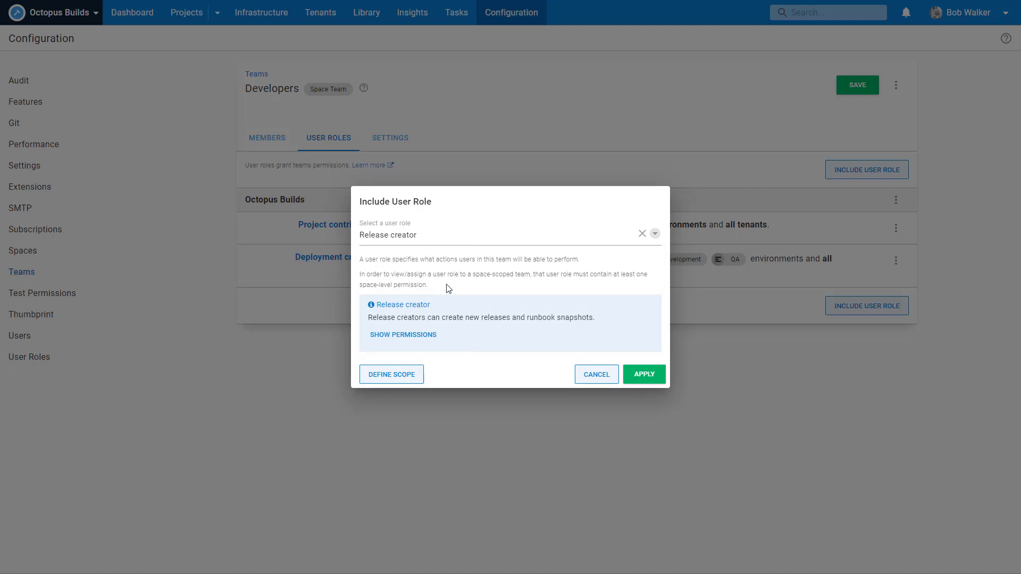
pyautogui.click(649, 377)
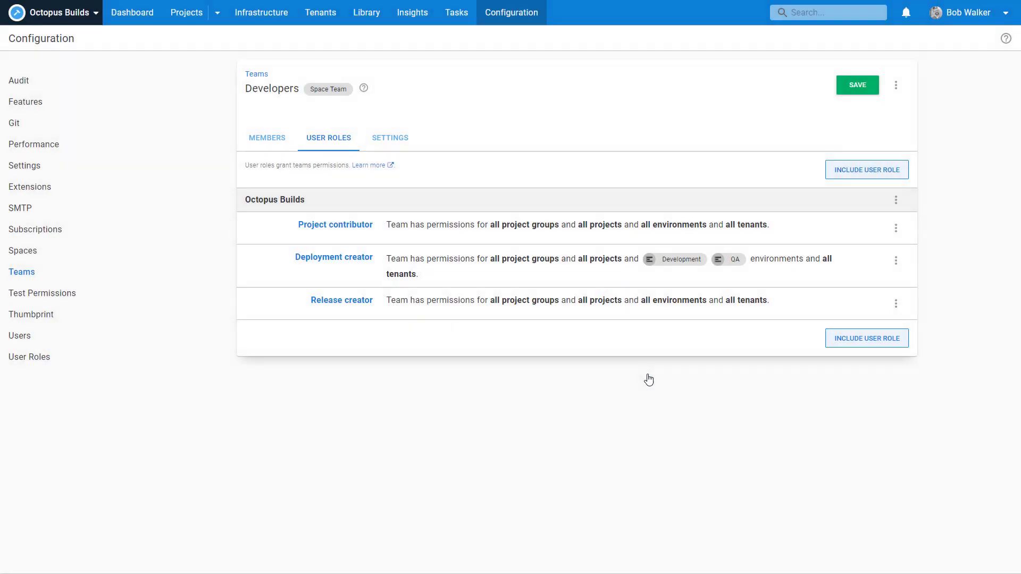
pyautogui.click(856, 86)
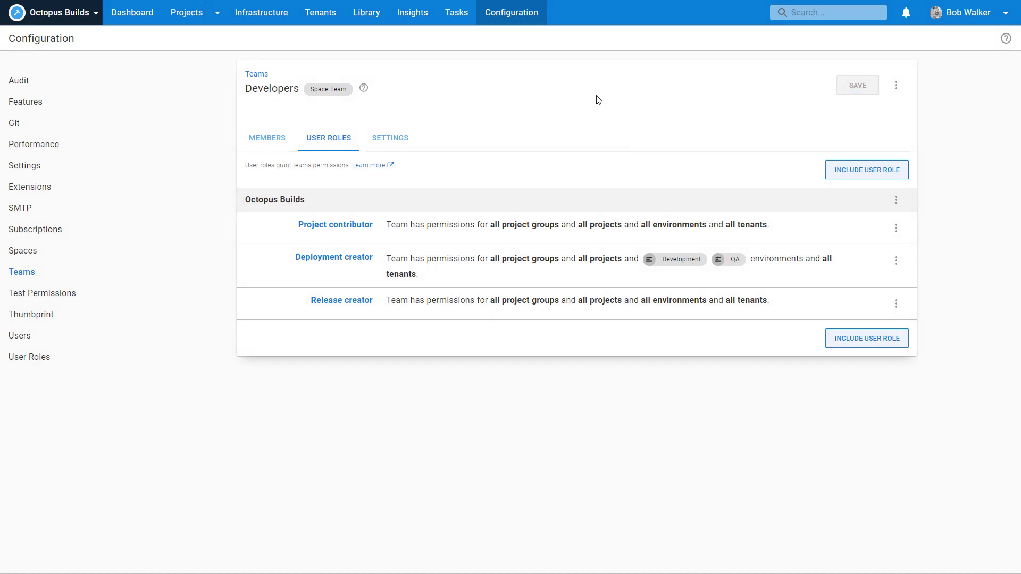
# Create a new team named QA that is accessible in the Octopus Builds space only.
pyautogui.click(71, 271)
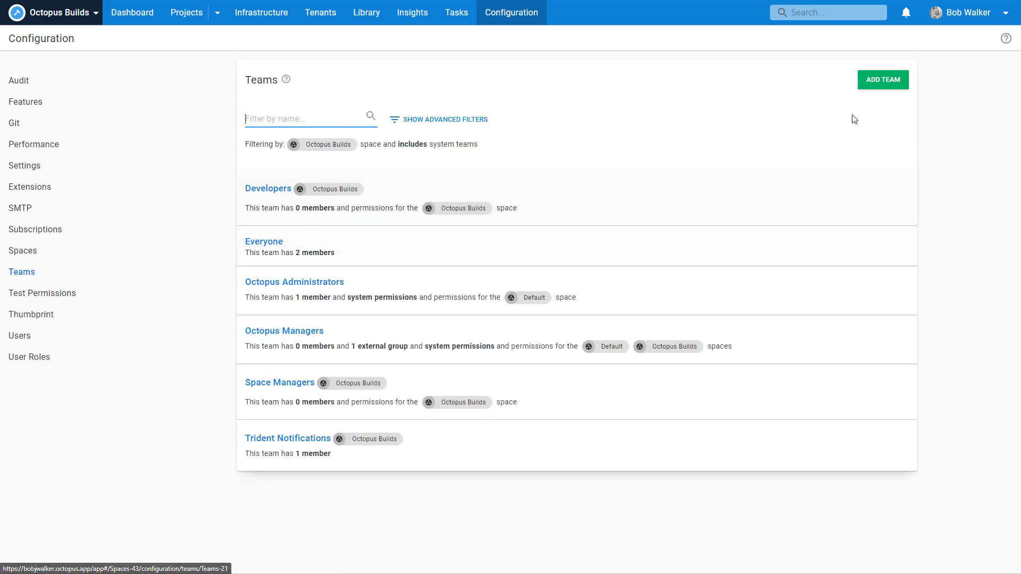
pyautogui.click(869, 79)
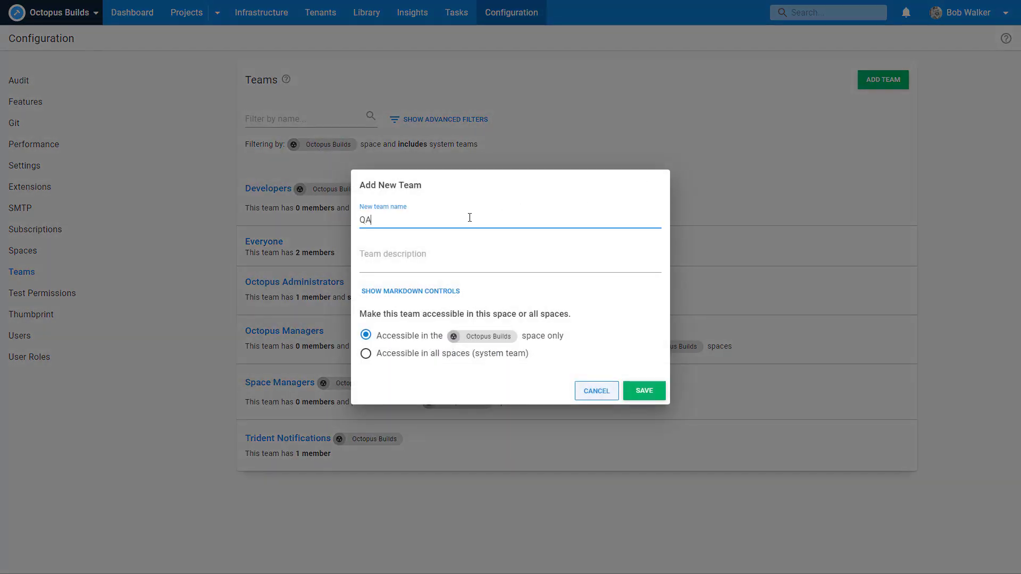
pyautogui.click(642, 391)
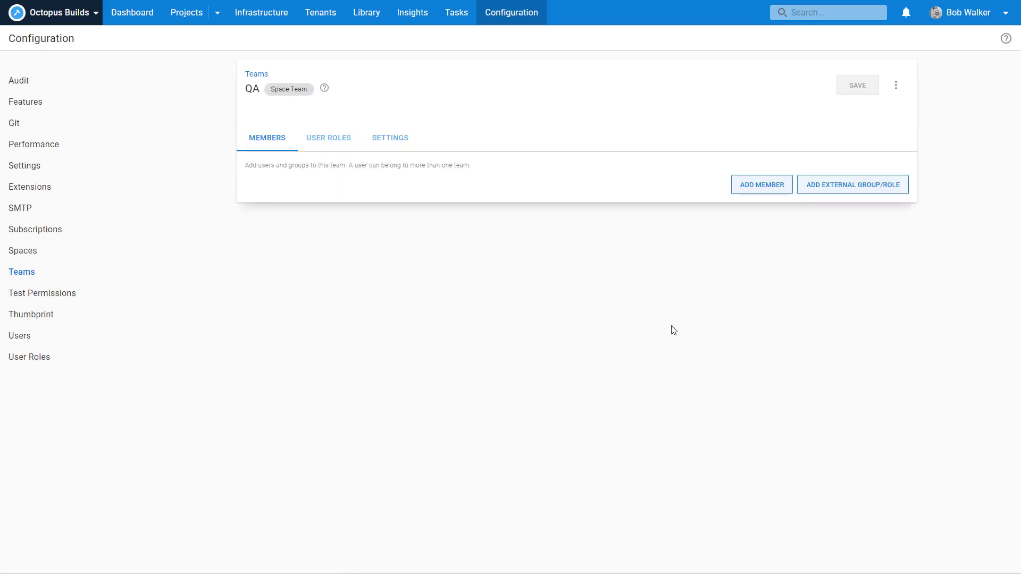
# Include the Deployment creator role in the QA team, scoped to the QA and Staging environments.
pyautogui.click(315, 144)
pyautogui.click(836, 170)
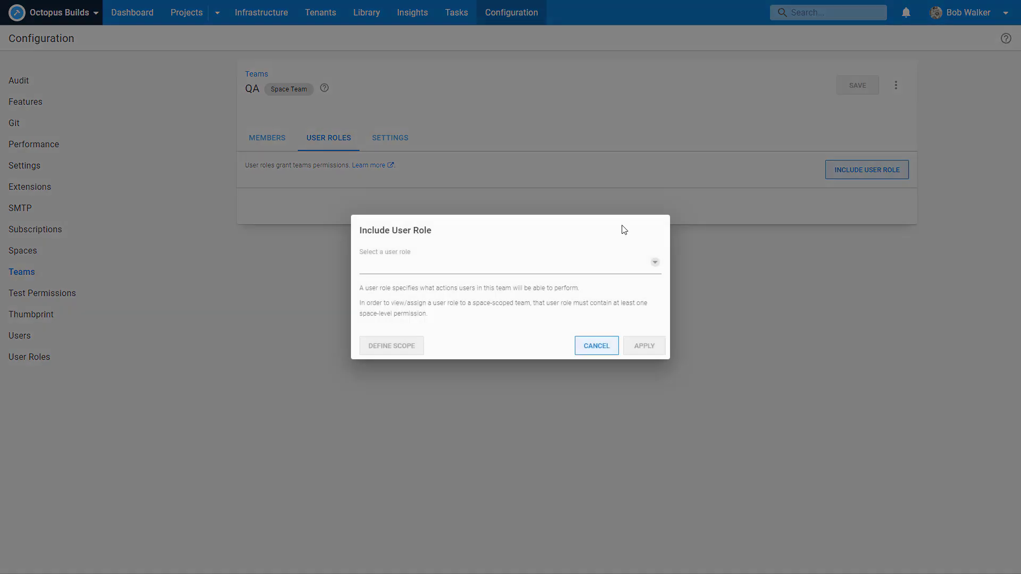
pyautogui.click(512, 275)
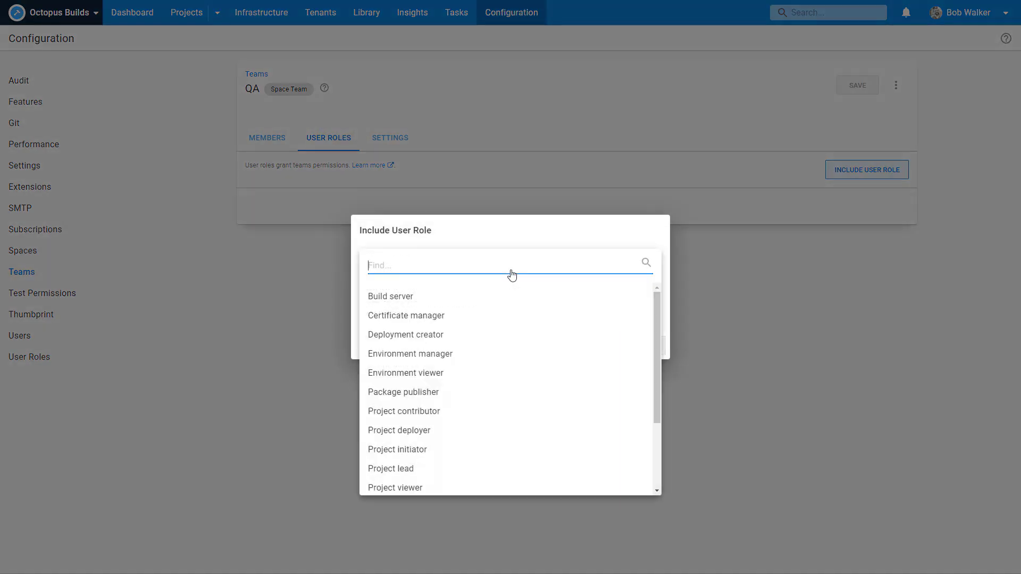
pyautogui.click(480, 334)
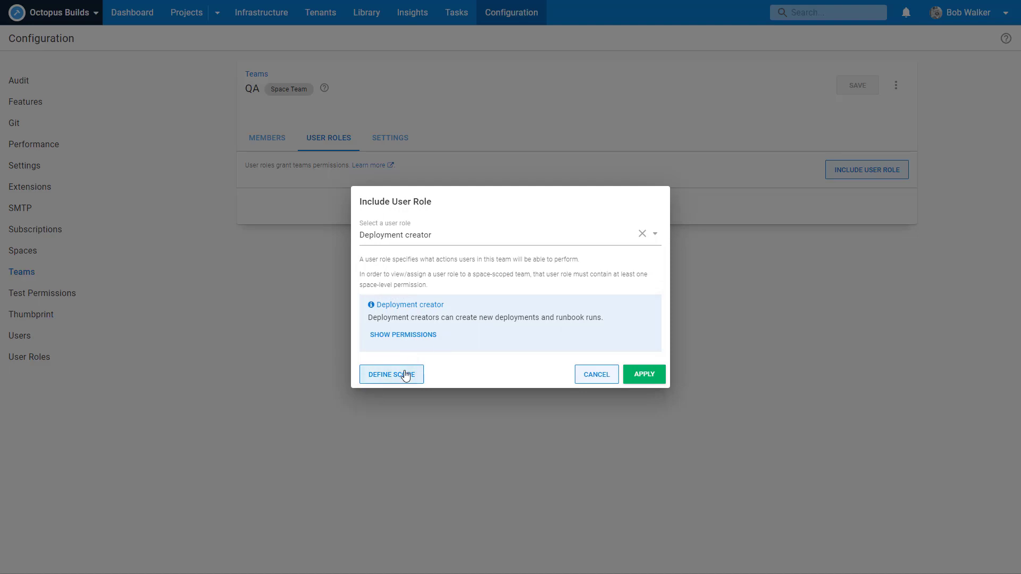
pyautogui.click(401, 372)
pyautogui.click(405, 375)
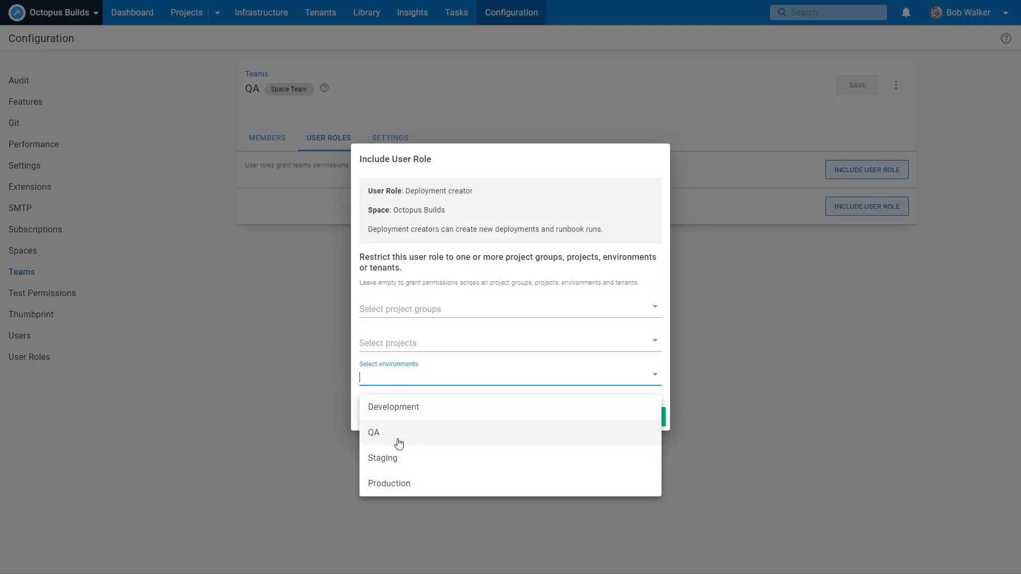
pyautogui.click(398, 435)
pyautogui.click(408, 388)
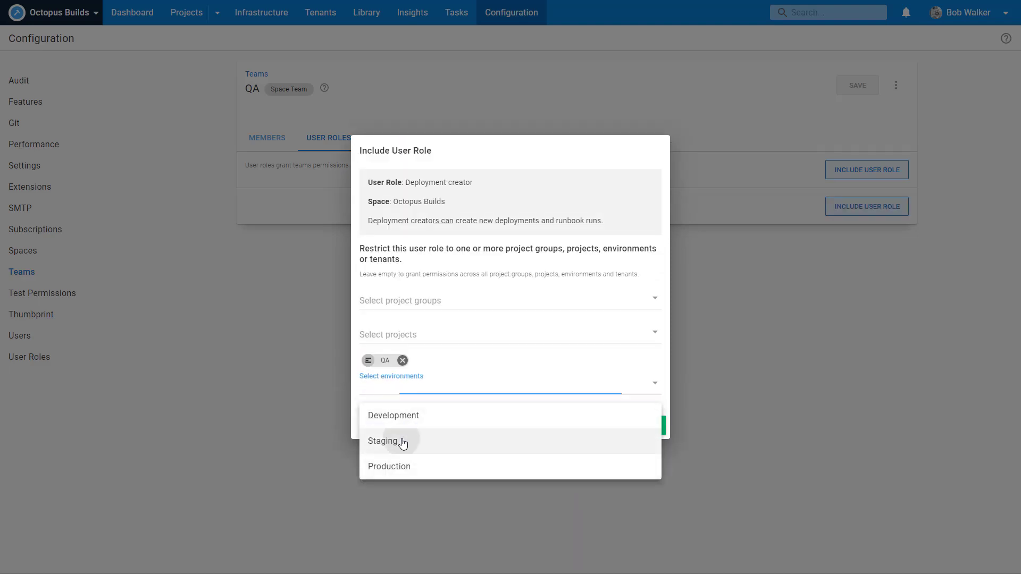
pyautogui.click(401, 440)
pyautogui.click(643, 425)
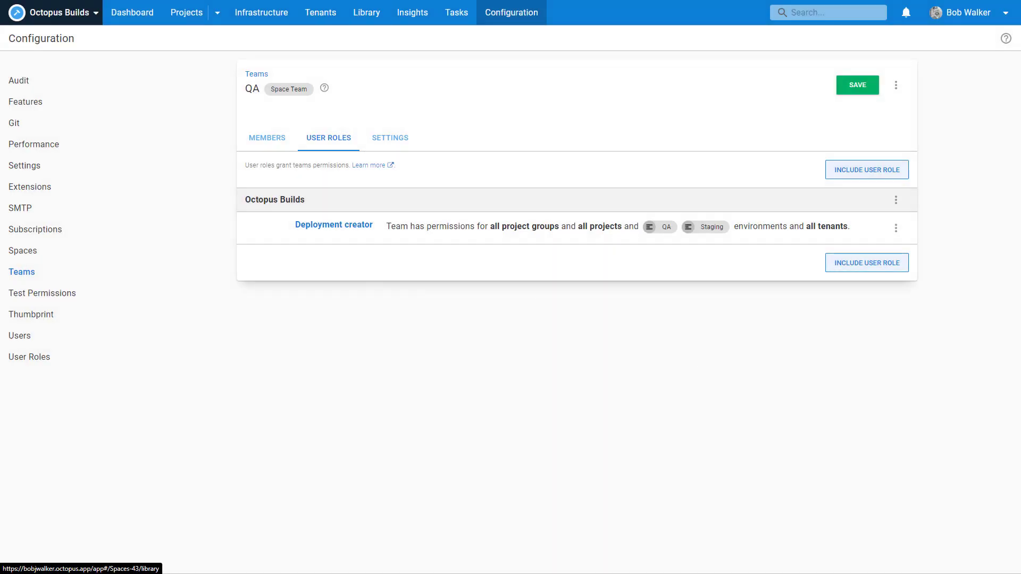
# Check the QA team's role against the QA column of the permissions matrix, and save the team.
pyautogui.click(356, 1)
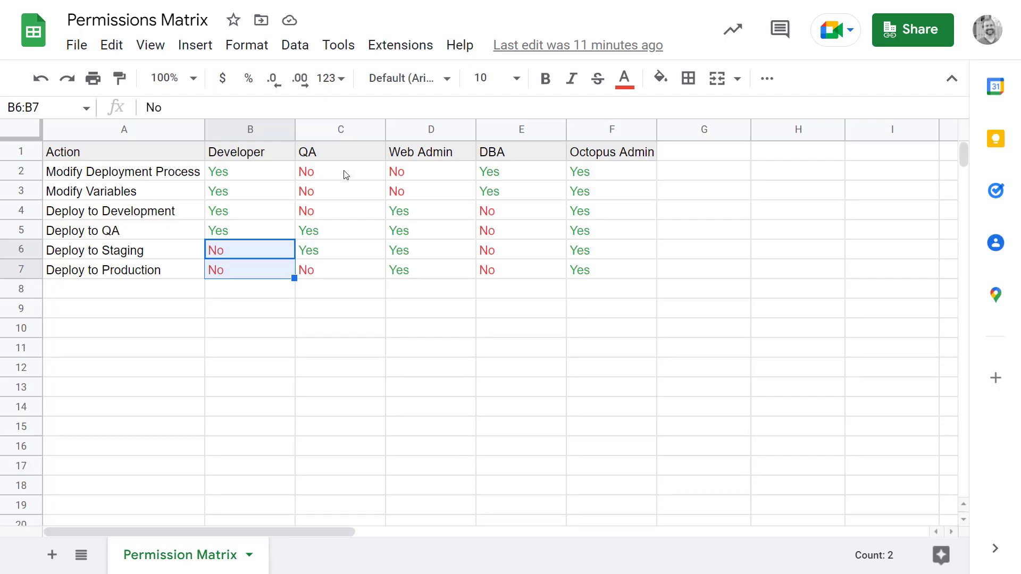
pyautogui.moveTo(345, 174); pyautogui.dragTo(336, 268)
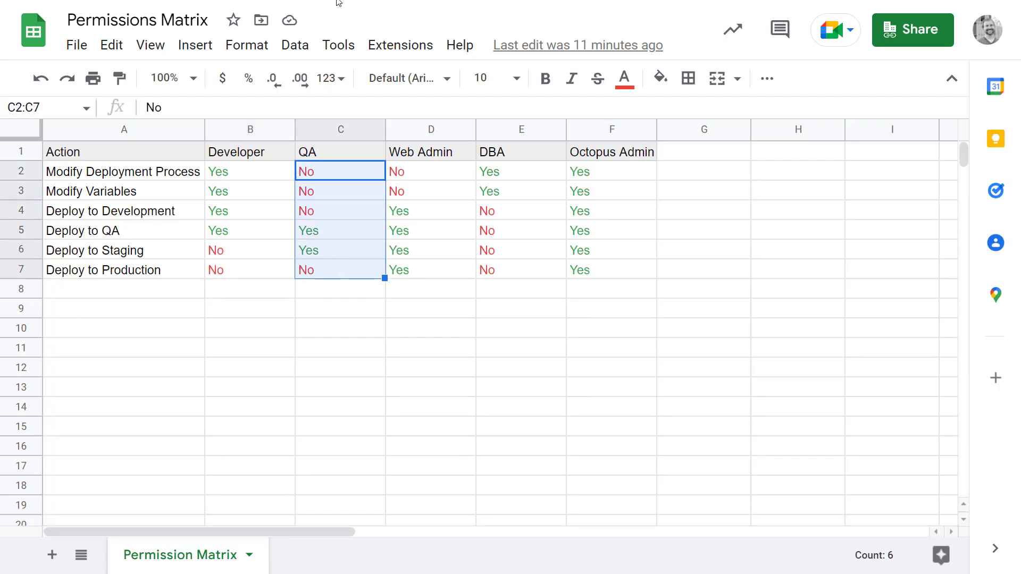
pyautogui.click(346, 0)
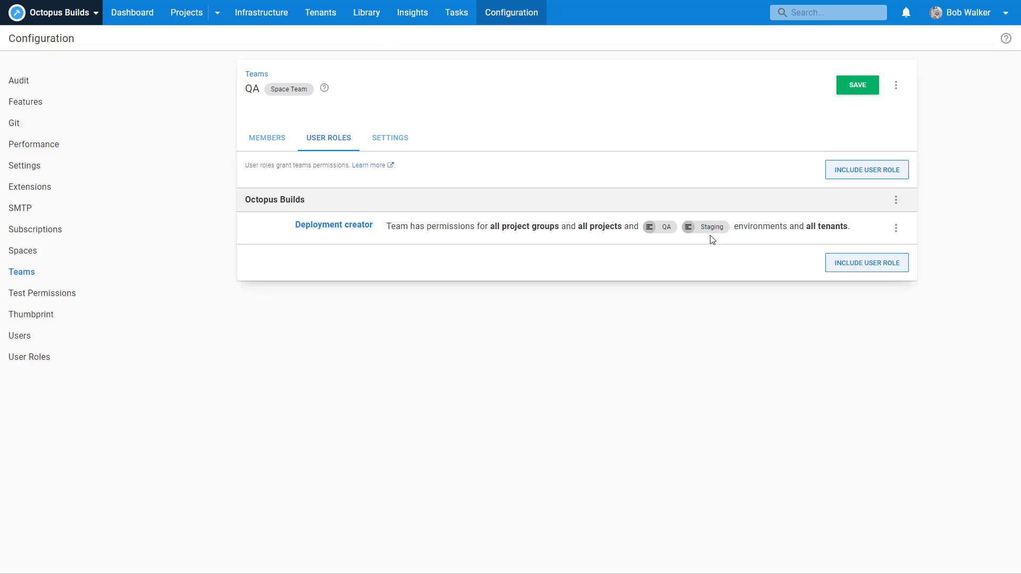
pyautogui.click(851, 86)
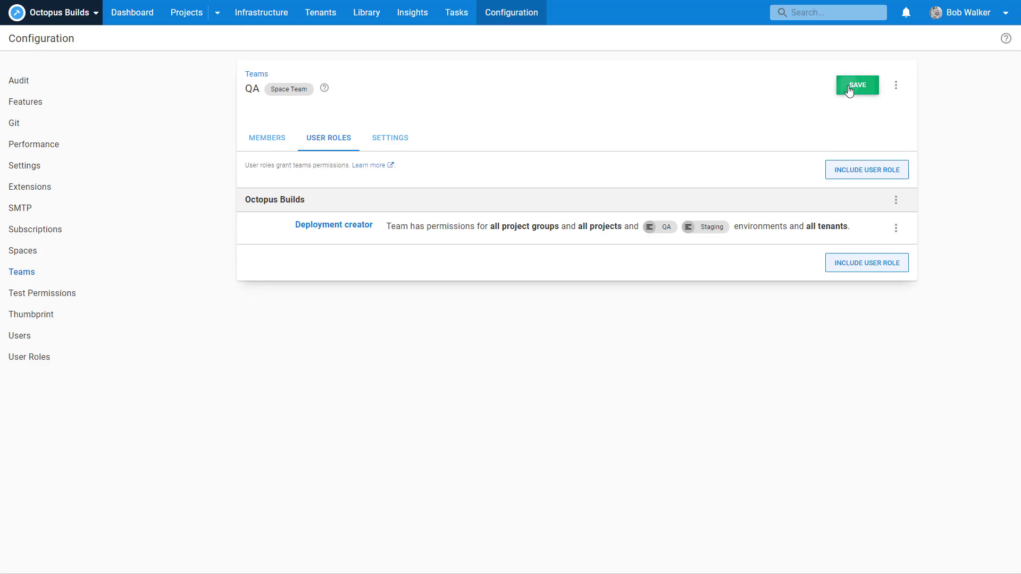
# Create a new team named Web Admins that is accessible in the Octopus Builds space only.
pyautogui.click(31, 274)
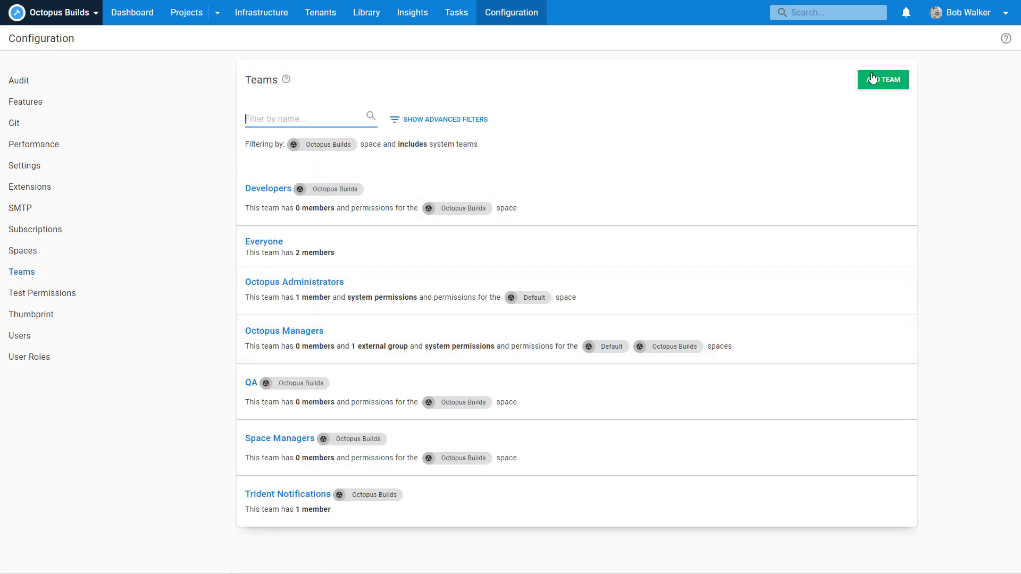
pyautogui.click(872, 83)
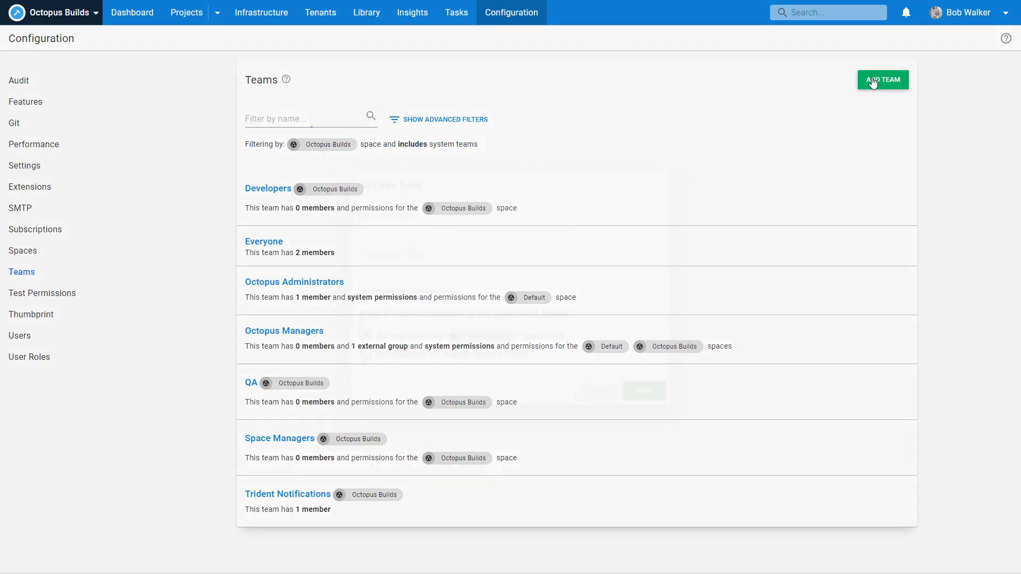
pyautogui.write('Web ')
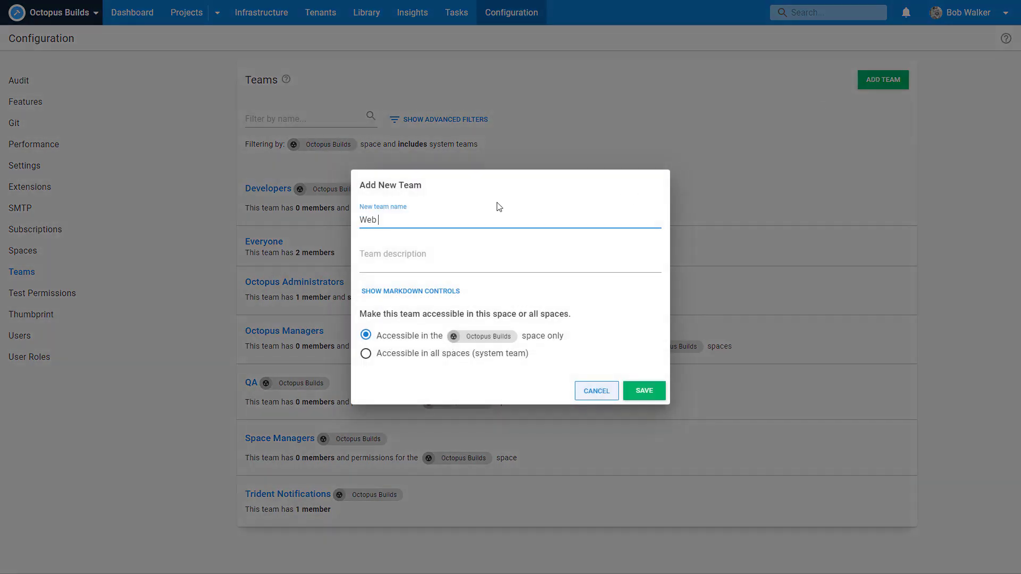
pyautogui.write('Admins')
pyautogui.click(644, 391)
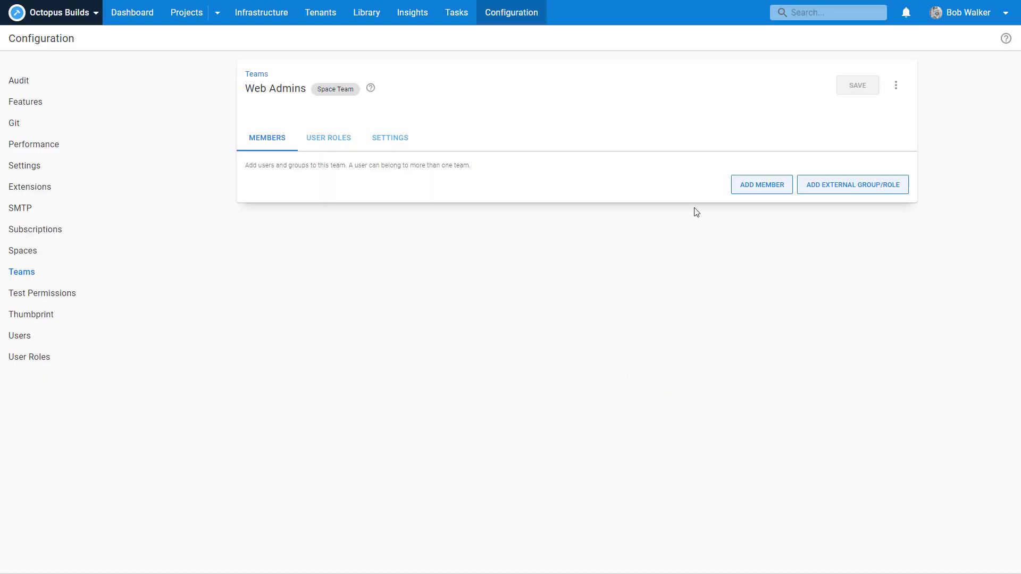
# Include the Deployment creator role in the Web Admins team without scope restrictions.
pyautogui.click(329, 143)
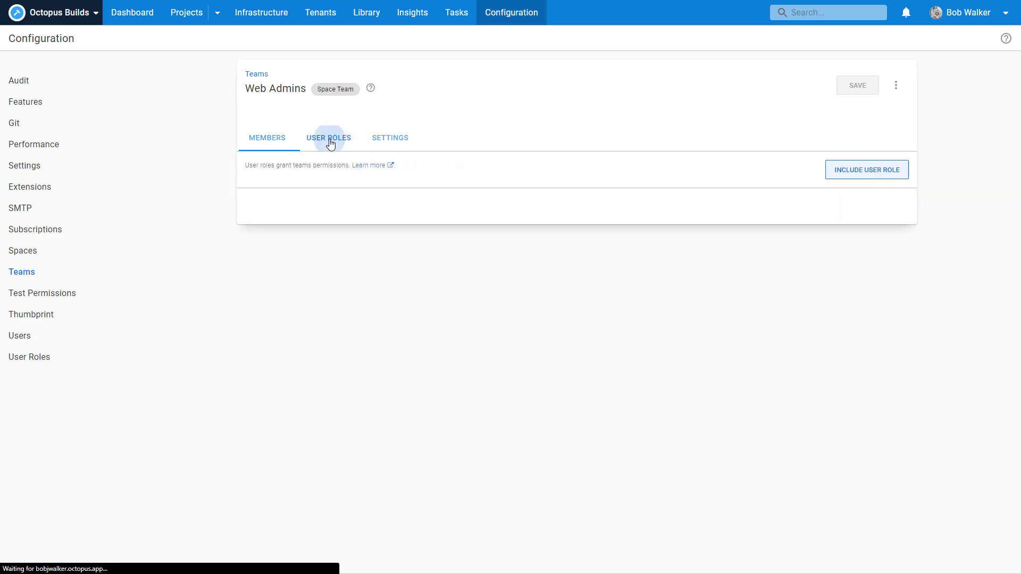
pyautogui.click(854, 169)
pyautogui.click(405, 265)
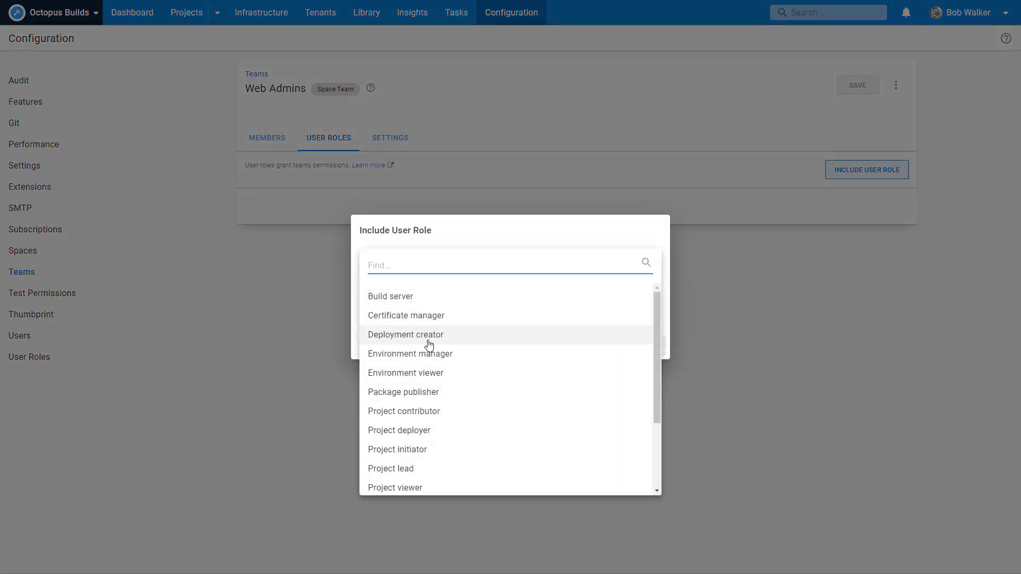
pyautogui.click(430, 344)
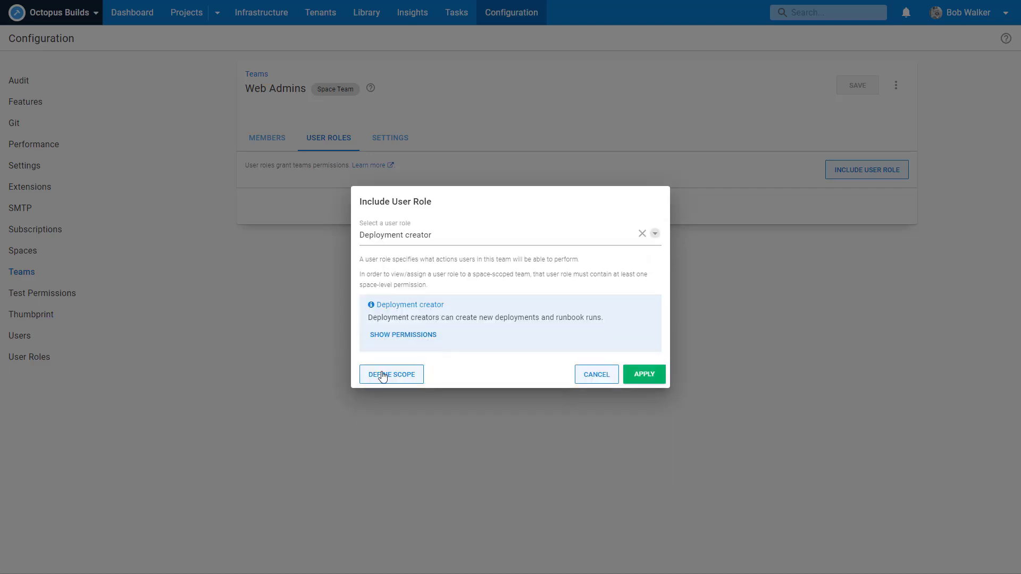
pyautogui.click(644, 375)
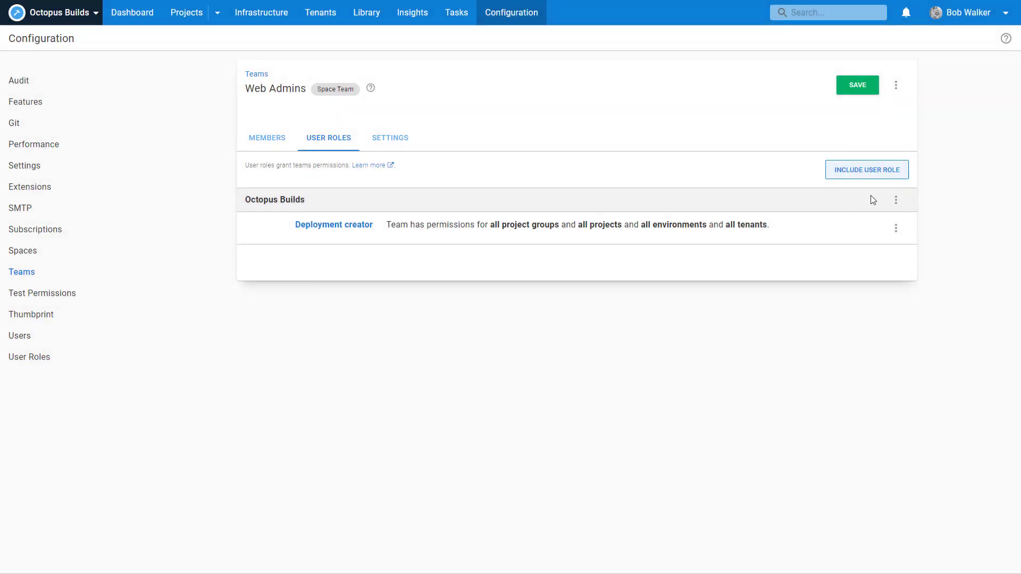
# Include the unscoped Release creator role in the Web Admins team, save it, and review the matrix's Developer, QA and Web Admin columns.
pyautogui.click(875, 175)
pyautogui.click(485, 262)
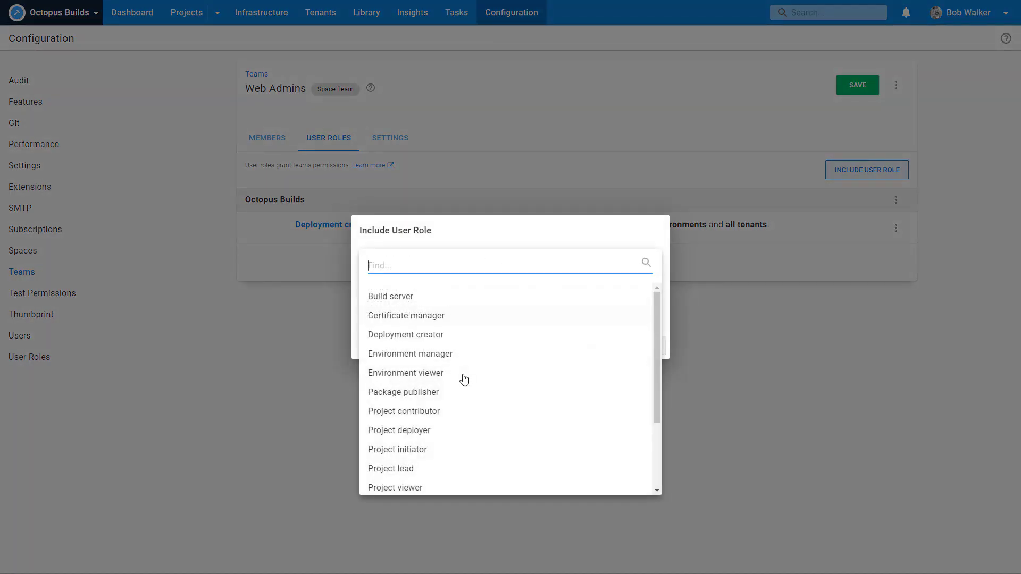
pyautogui.scroll(-3, 465, 378)
pyautogui.click(422, 405)
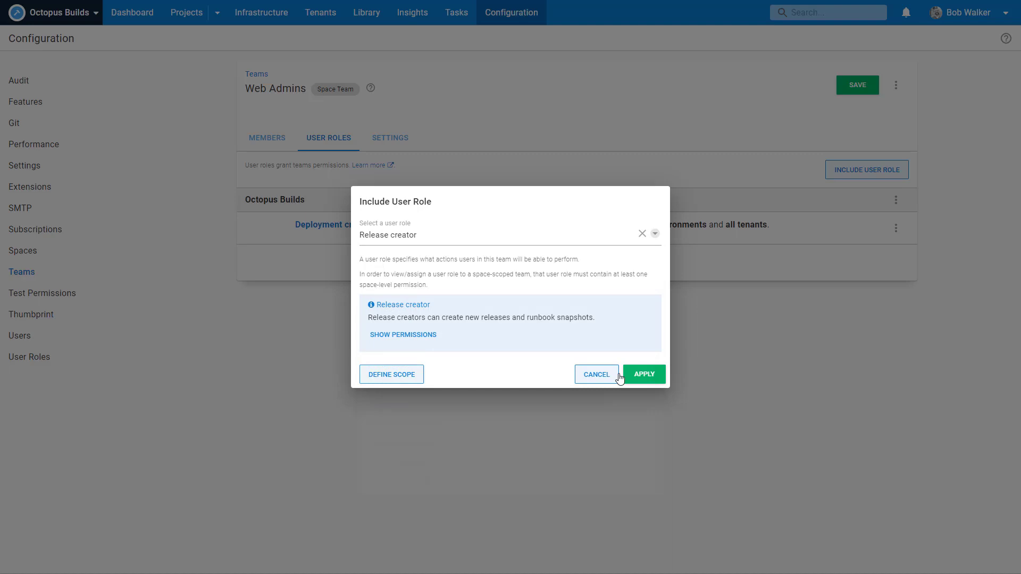
pyautogui.click(649, 375)
pyautogui.click(851, 93)
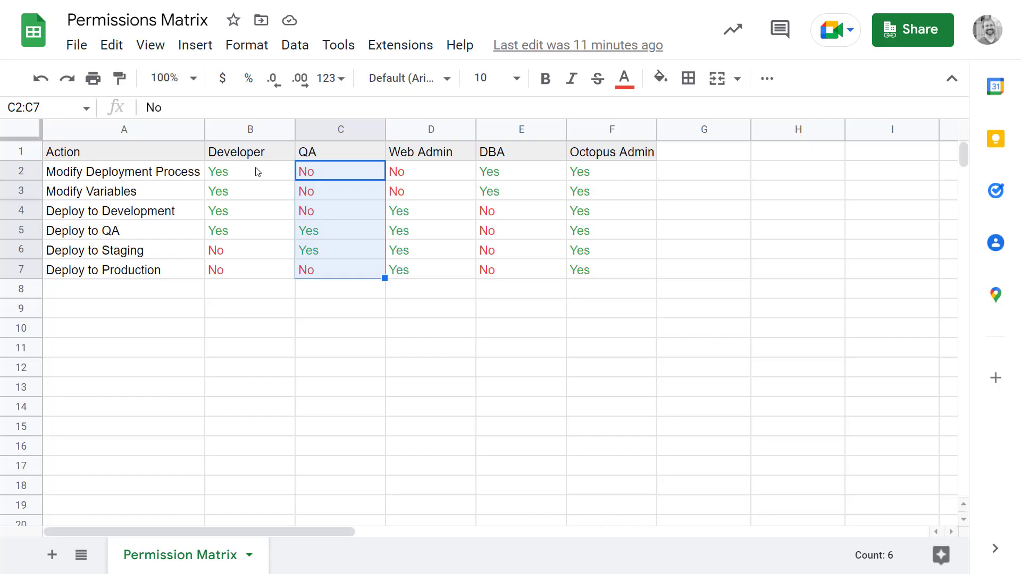
pyautogui.moveTo(257, 171); pyautogui.dragTo(421, 279)
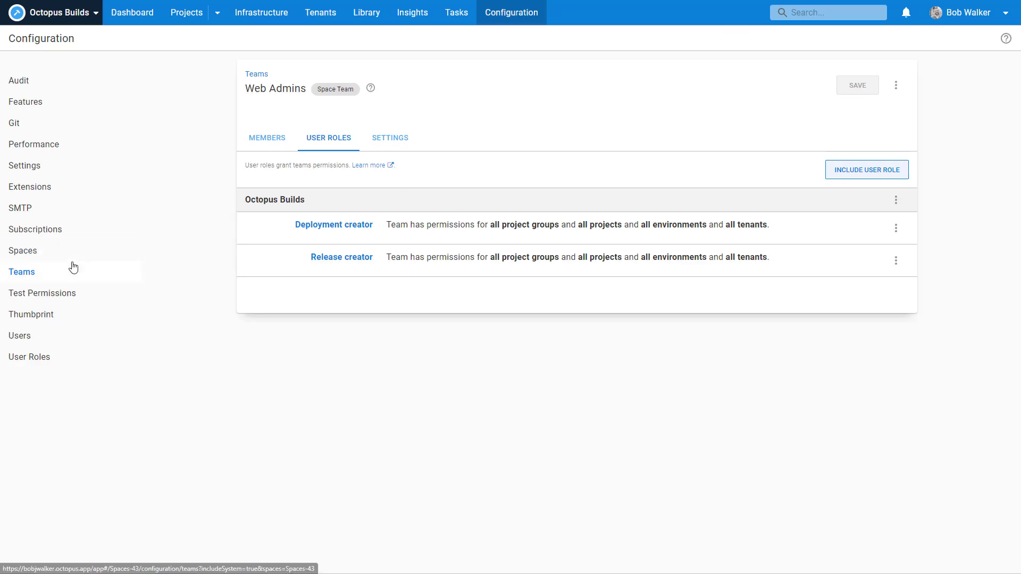
# Create a new team named DBAs that is accessible in the Octopus Builds space only.
pyautogui.click(50, 274)
pyautogui.click(877, 84)
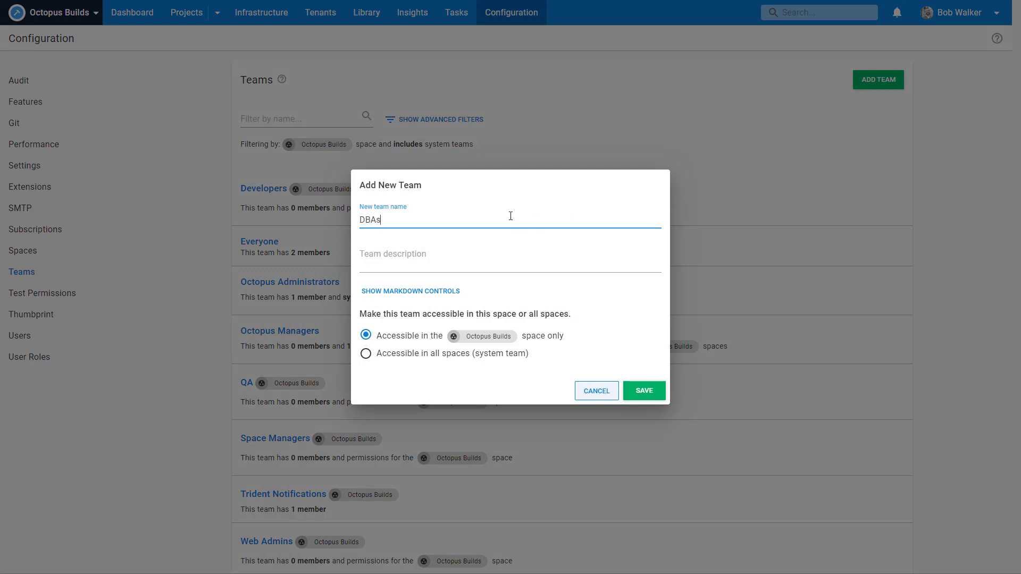
pyautogui.click(644, 392)
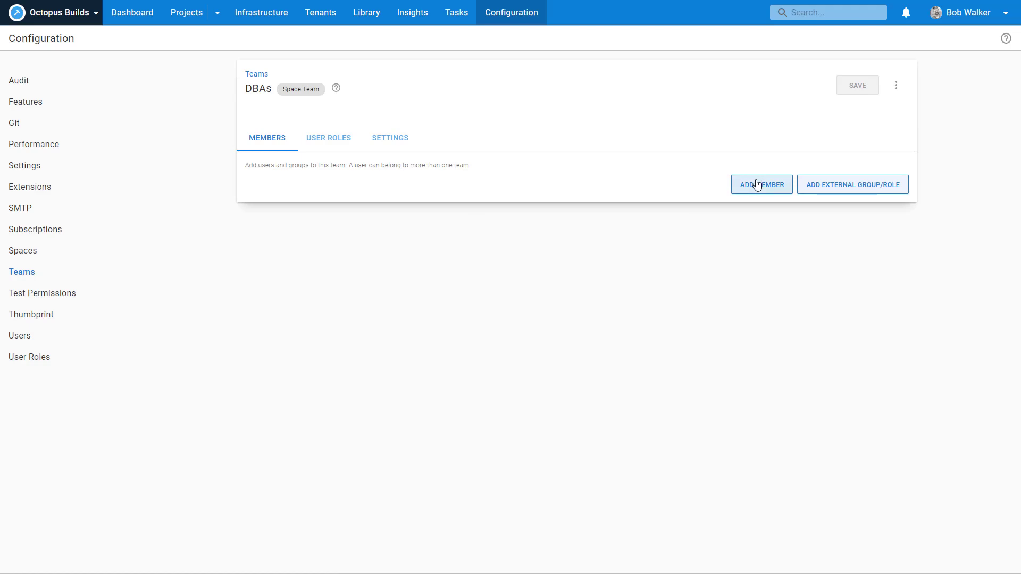
# Include the Project contributor role in the DBAs team without scope restrictions.
pyautogui.click(322, 139)
pyautogui.click(845, 173)
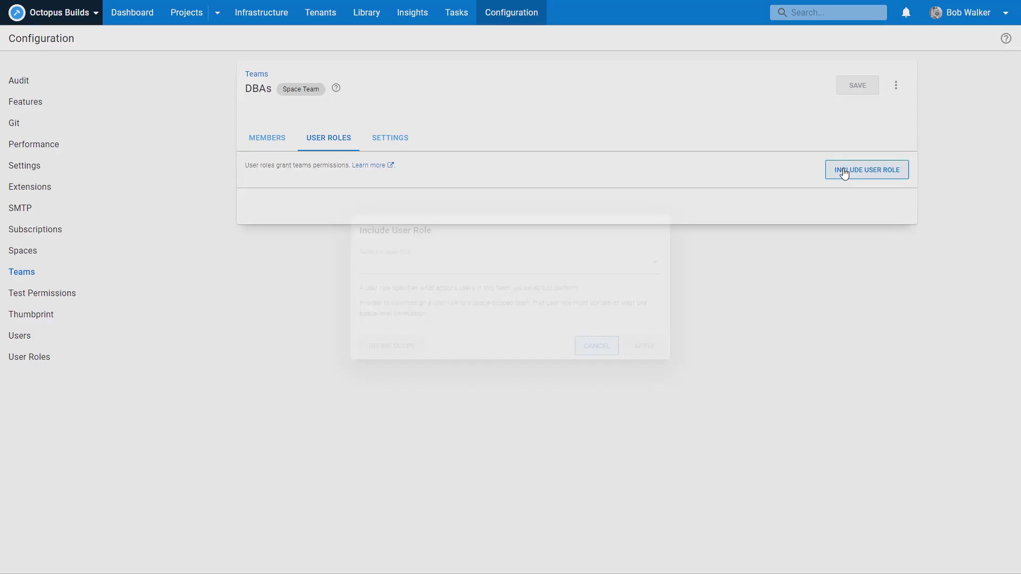
pyautogui.click(503, 267)
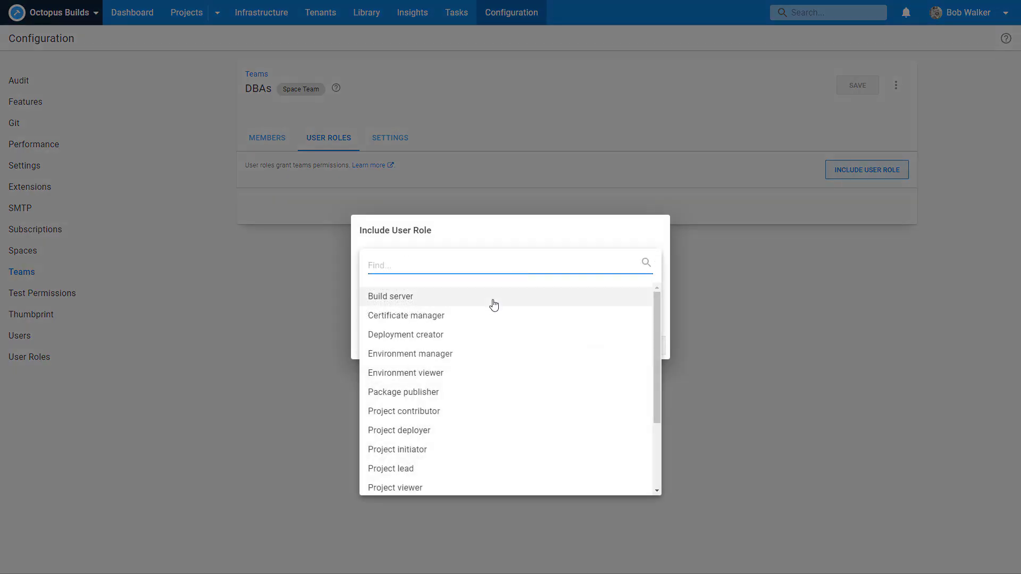
pyautogui.click(459, 415)
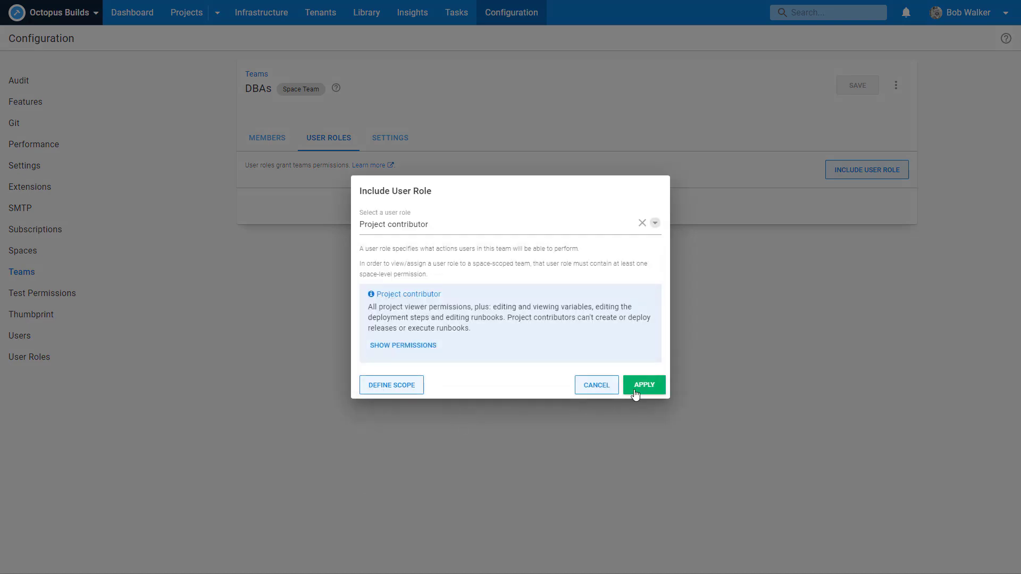
pyautogui.click(645, 387)
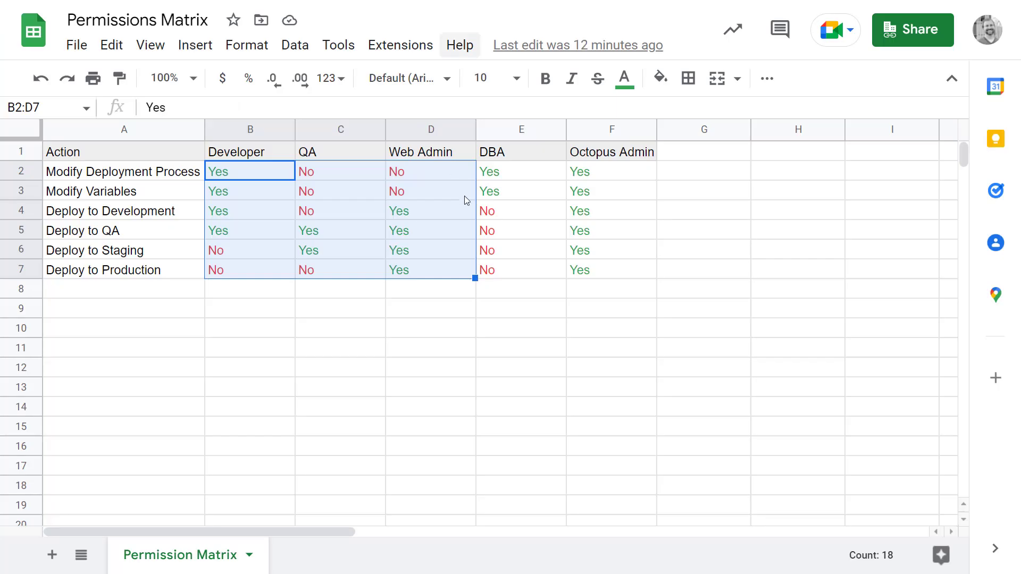
# Save the DBAs team after checking the DBA deployment rows in the permissions matrix, and review the list of teams.
pyautogui.moveTo(484, 211); pyautogui.dragTo(488, 269)
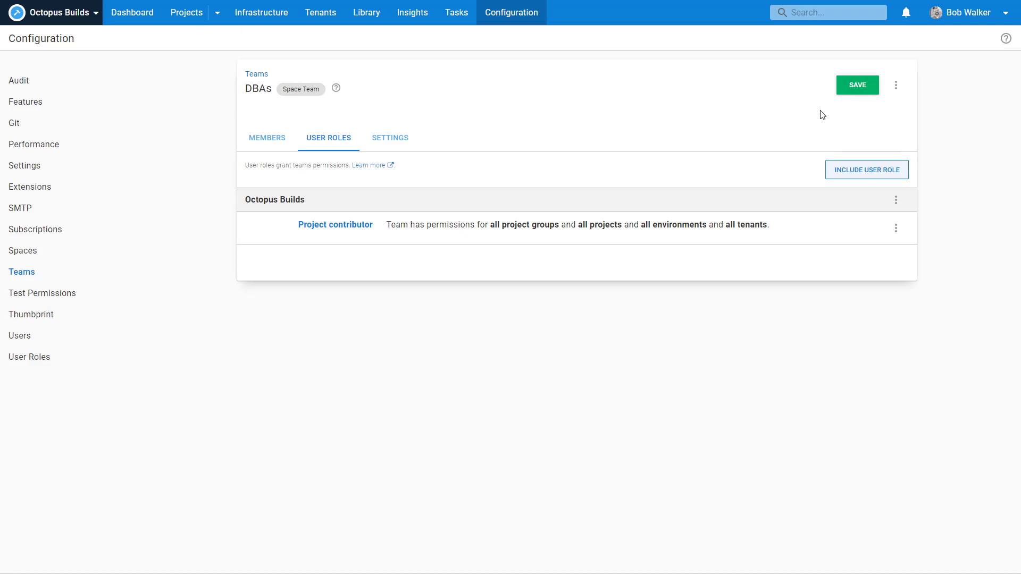
pyautogui.click(857, 87)
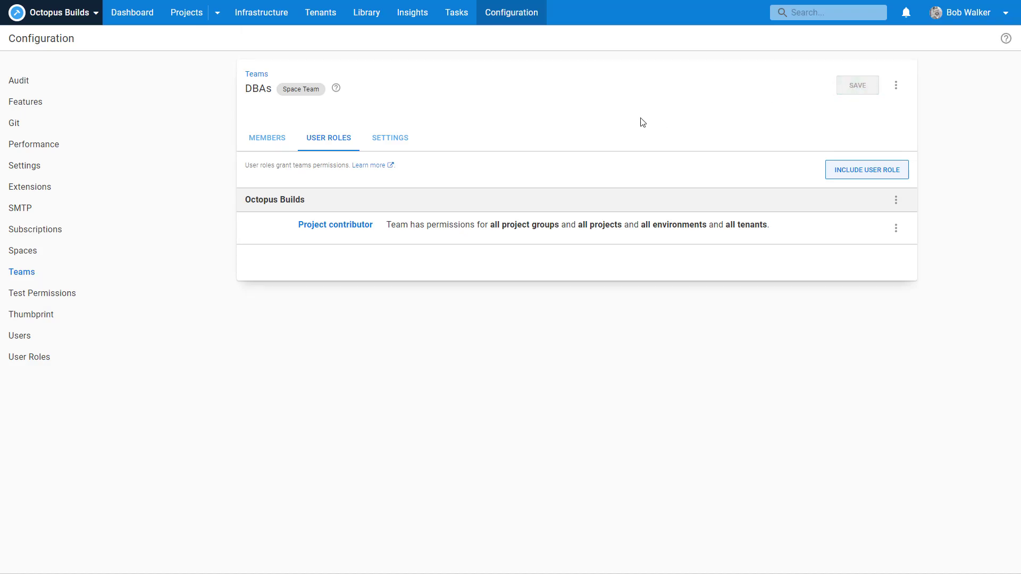
pyautogui.click(66, 271)
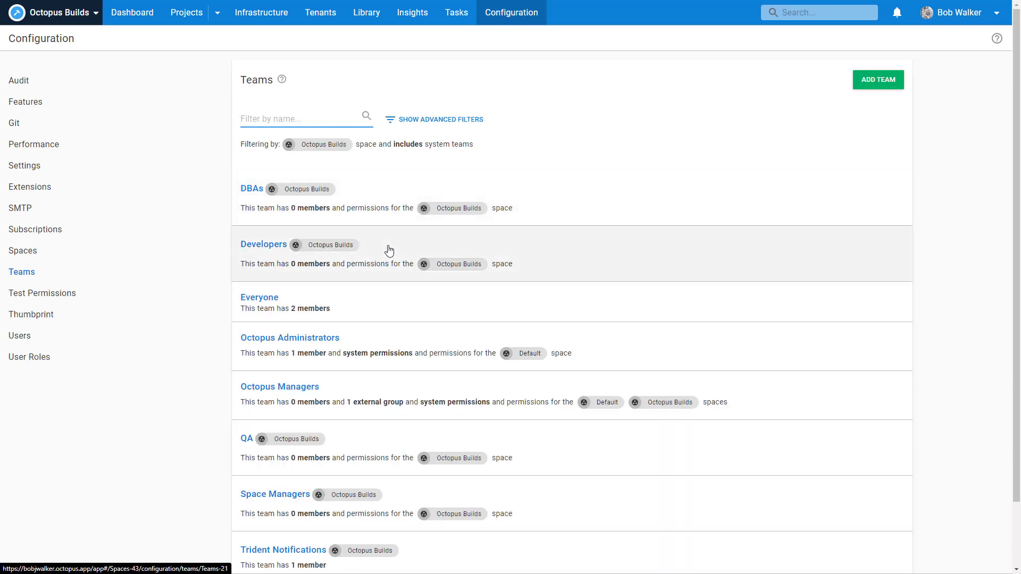
pyautogui.scroll(-2, 381, 471)
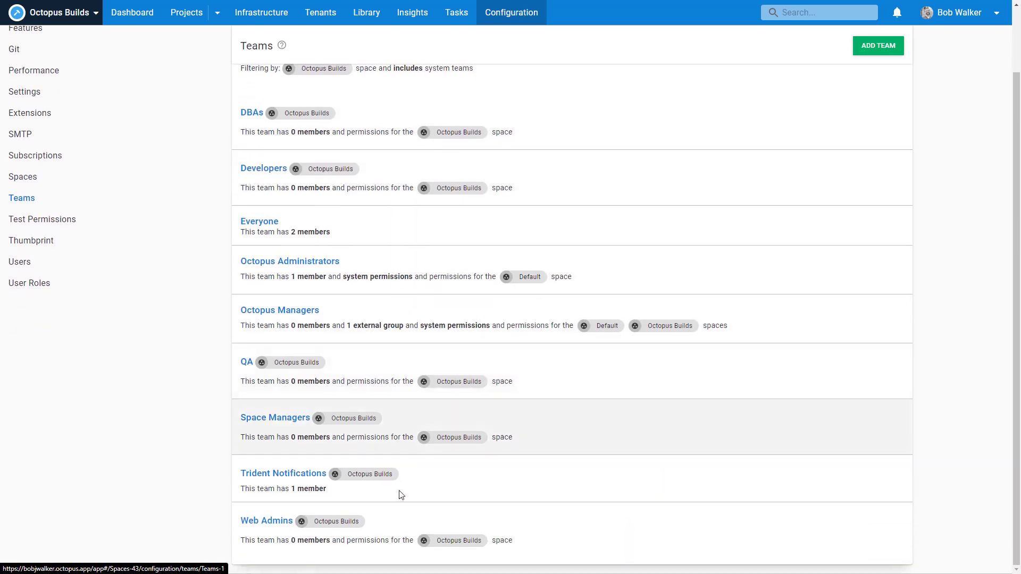
# Review the full teams list, the Users page, and the Octopus Admin column of the permissions matrix.
pyautogui.scroll(2, 403, 532)
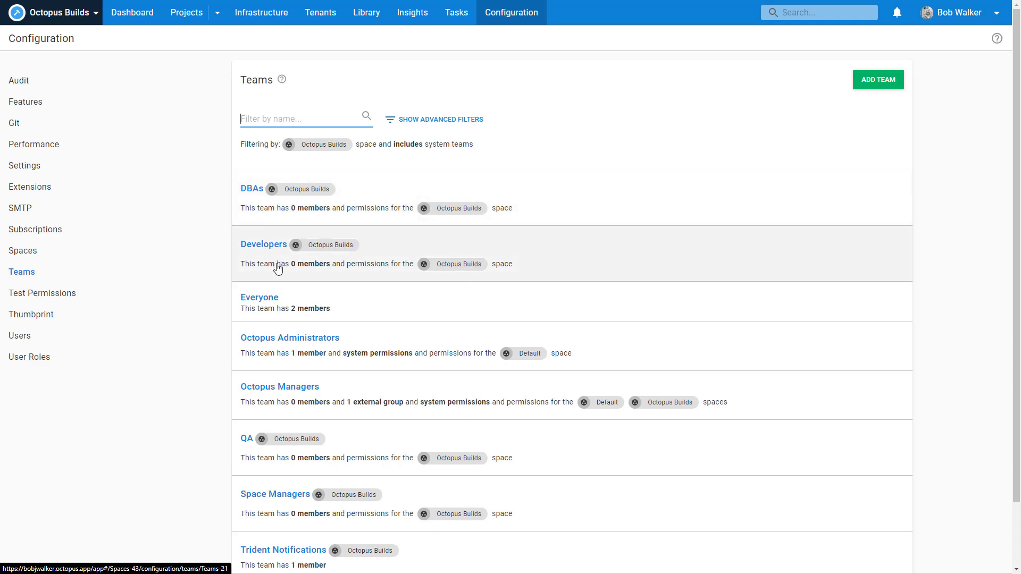
pyautogui.scroll(-2, 372, 457)
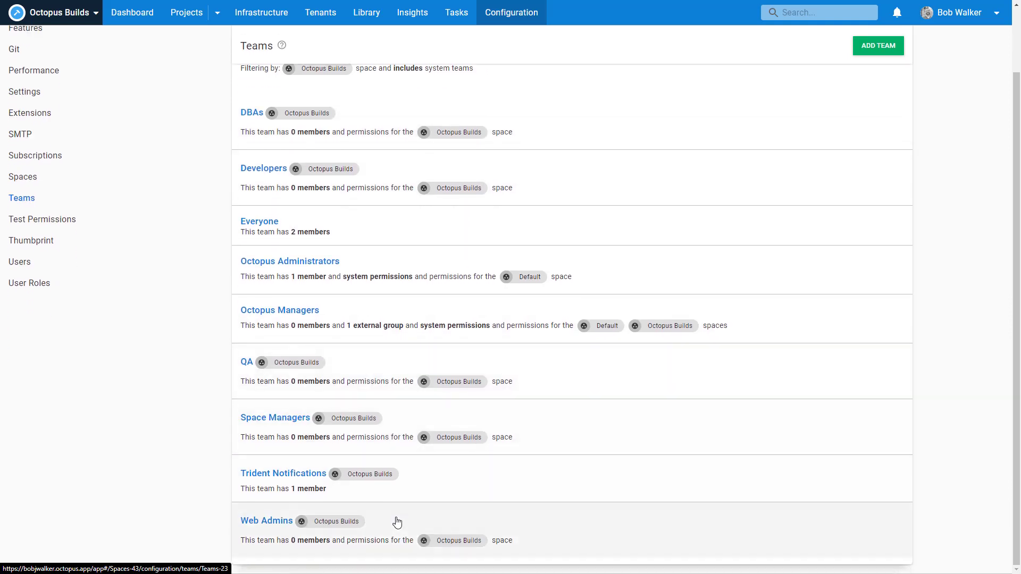
pyautogui.scroll(2, 401, 529)
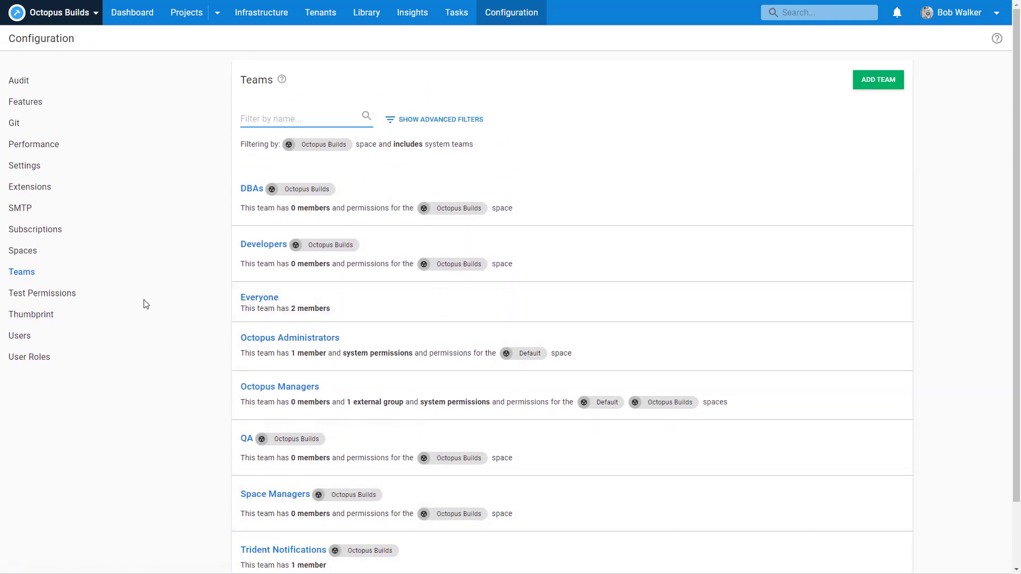
pyautogui.click(45, 337)
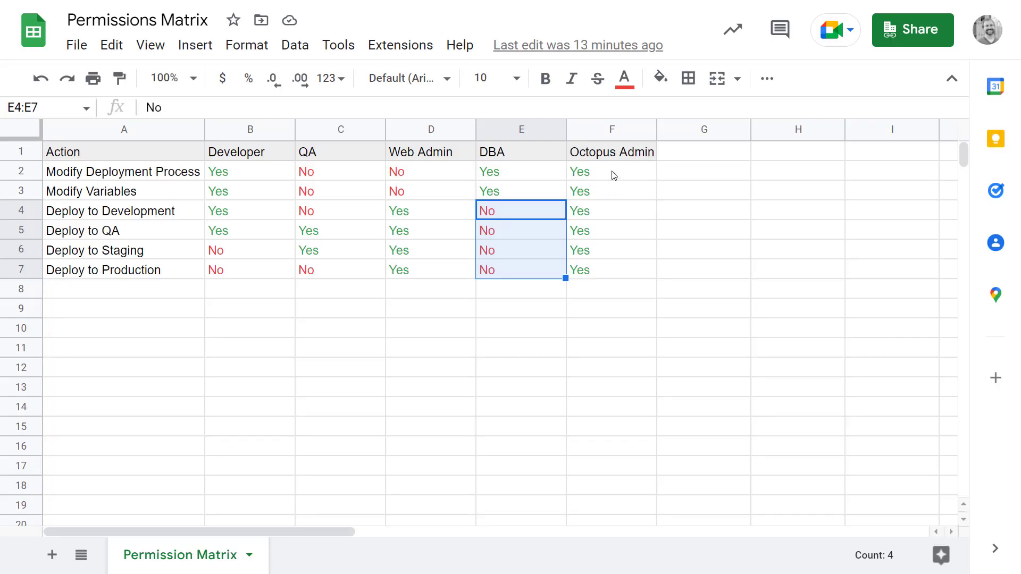
pyautogui.moveTo(614, 171); pyautogui.dragTo(617, 269)
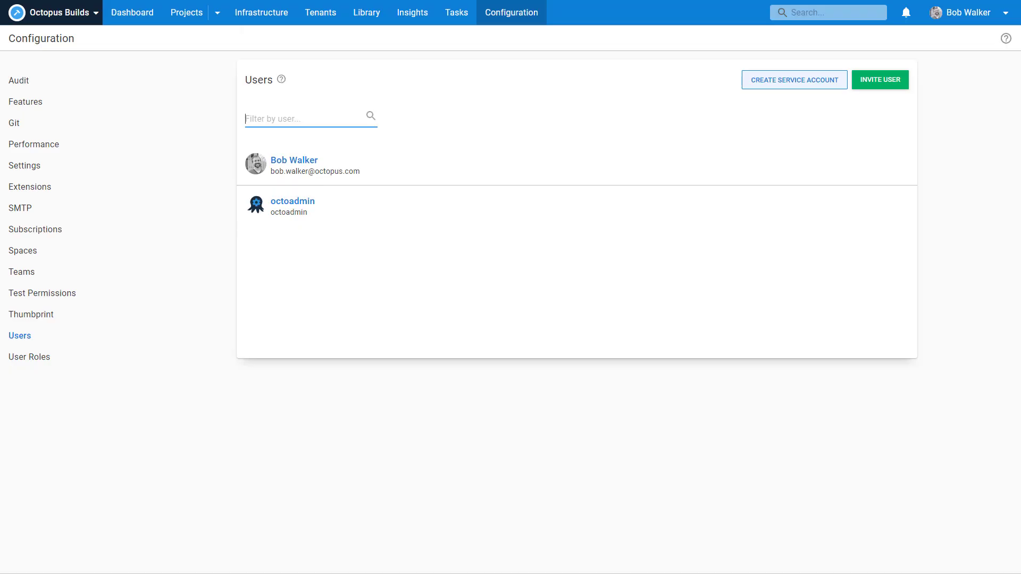
# Test the e-mail-named user's permissions within the Octopus Builds Space and examine the team memberships and full permissions list.
pyautogui.click(33, 300)
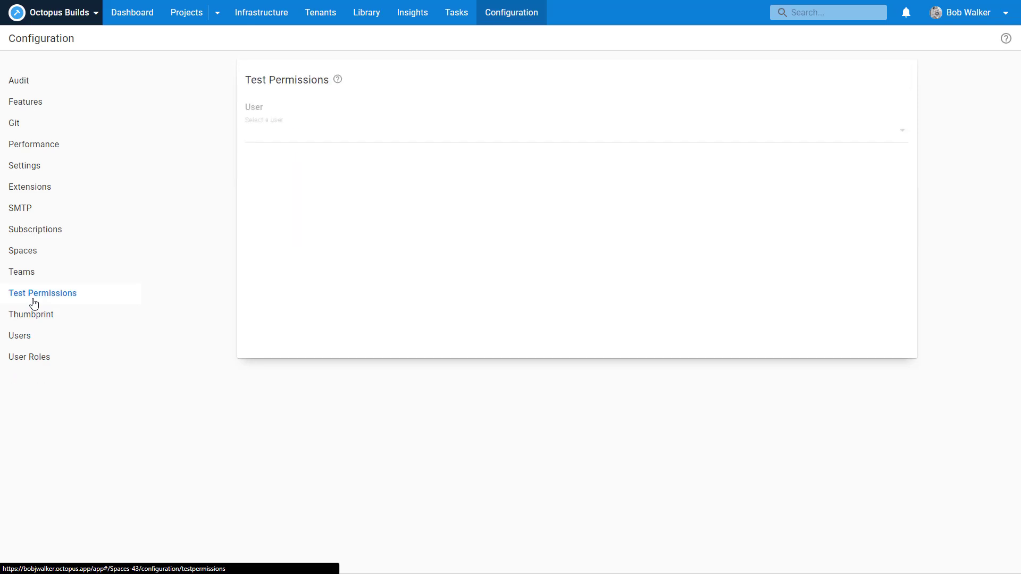
pyautogui.click(329, 136)
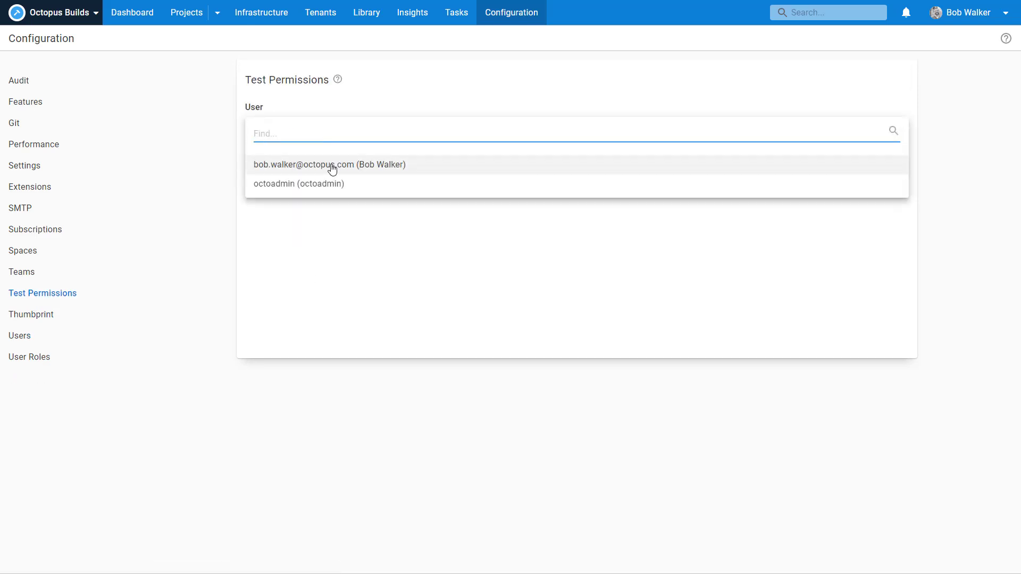
pyautogui.click(341, 166)
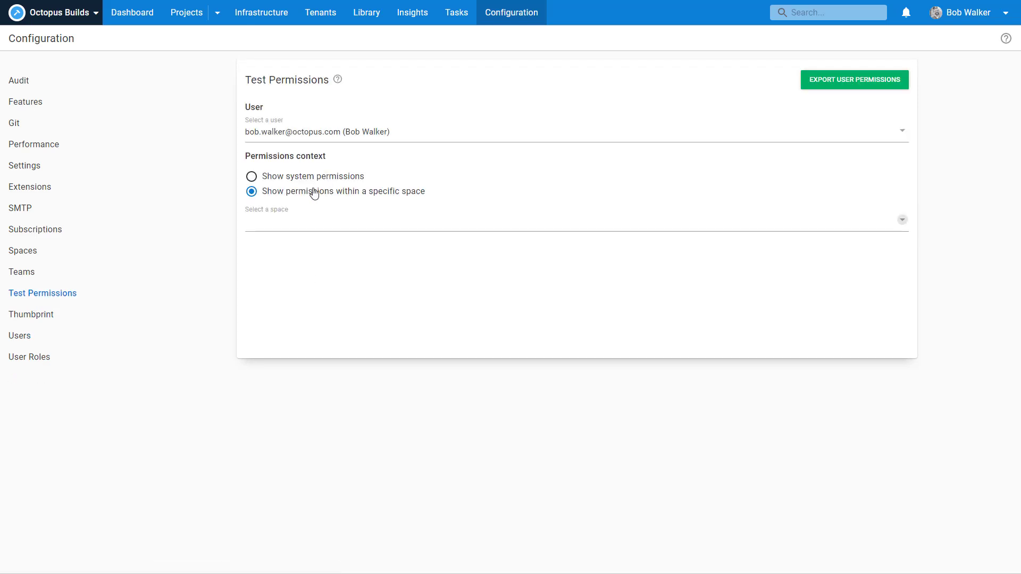
pyautogui.click(313, 225)
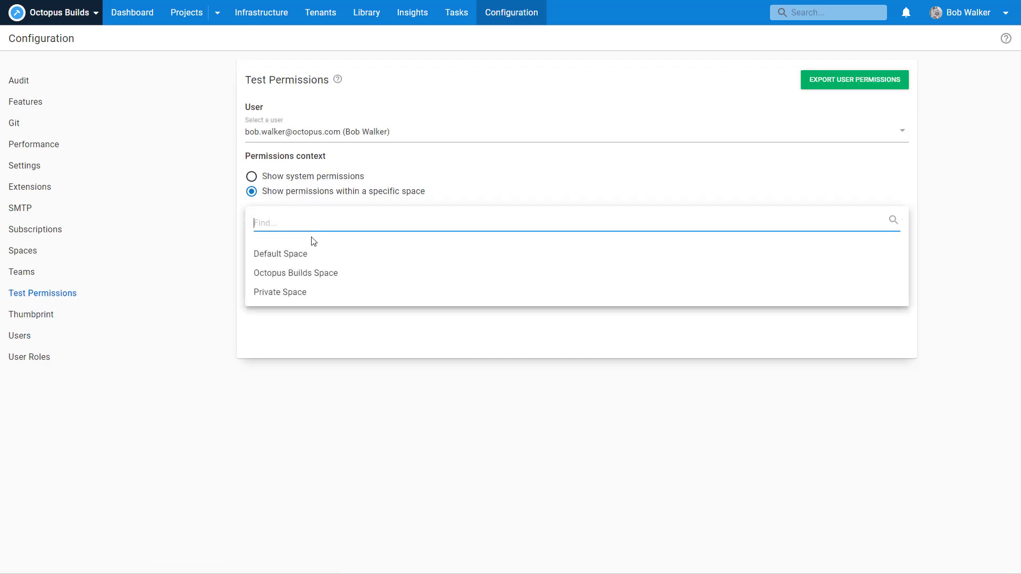
pyautogui.click(303, 278)
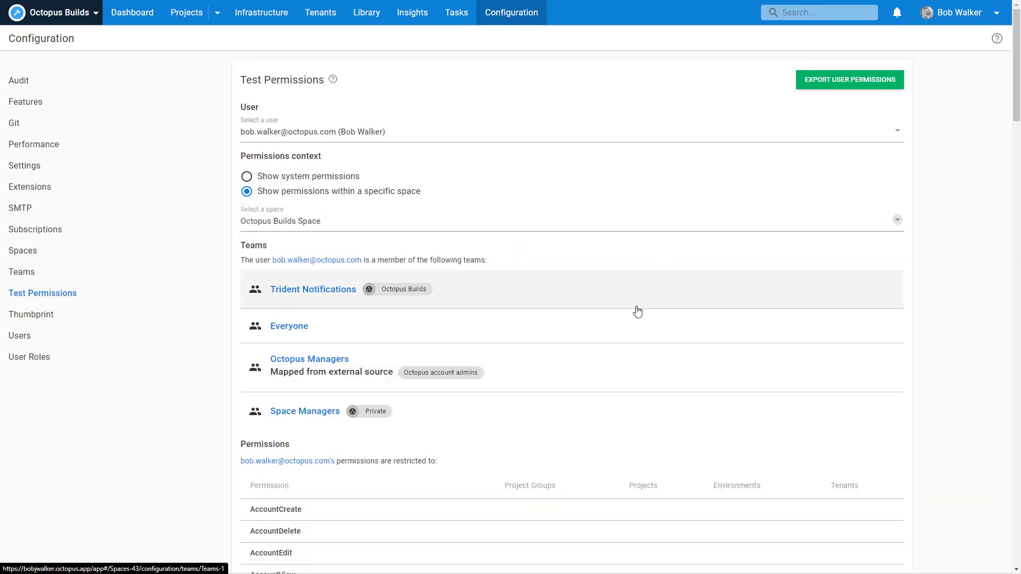
pyautogui.scroll(-10, 622, 292)
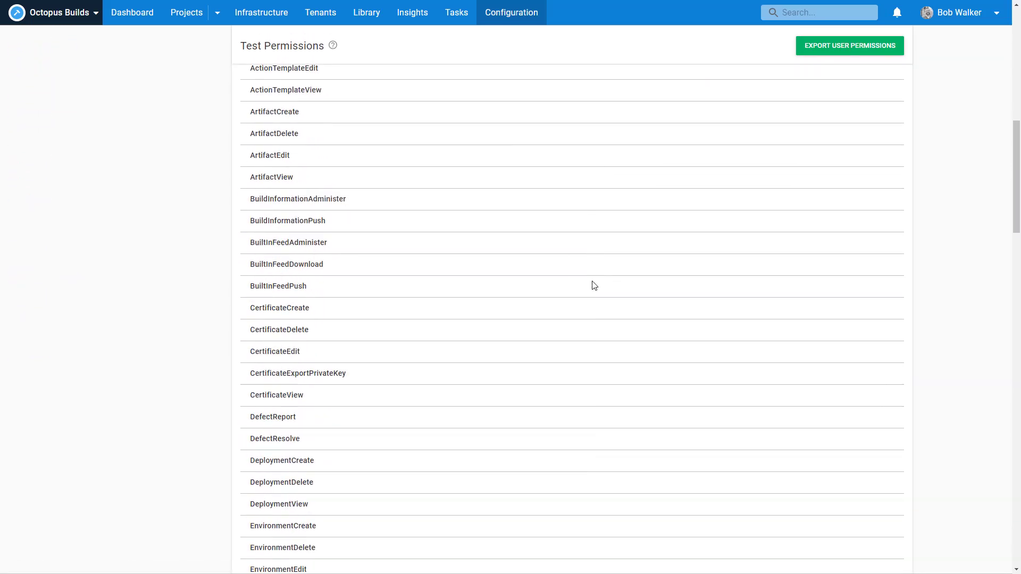
pyautogui.scroll(-20, 594, 286)
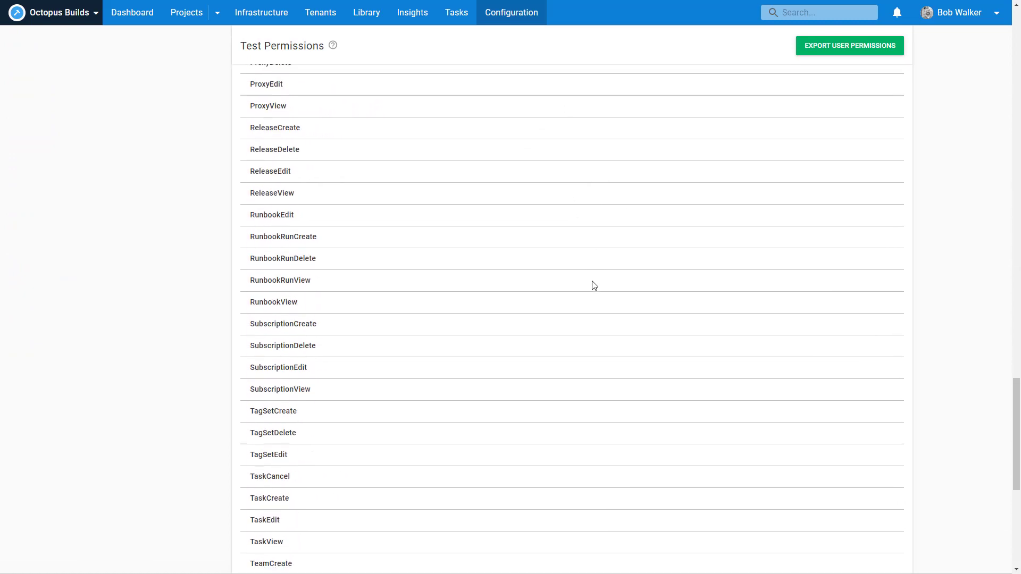
pyautogui.scroll(-7, 594, 285)
pyautogui.scroll(12, 594, 285)
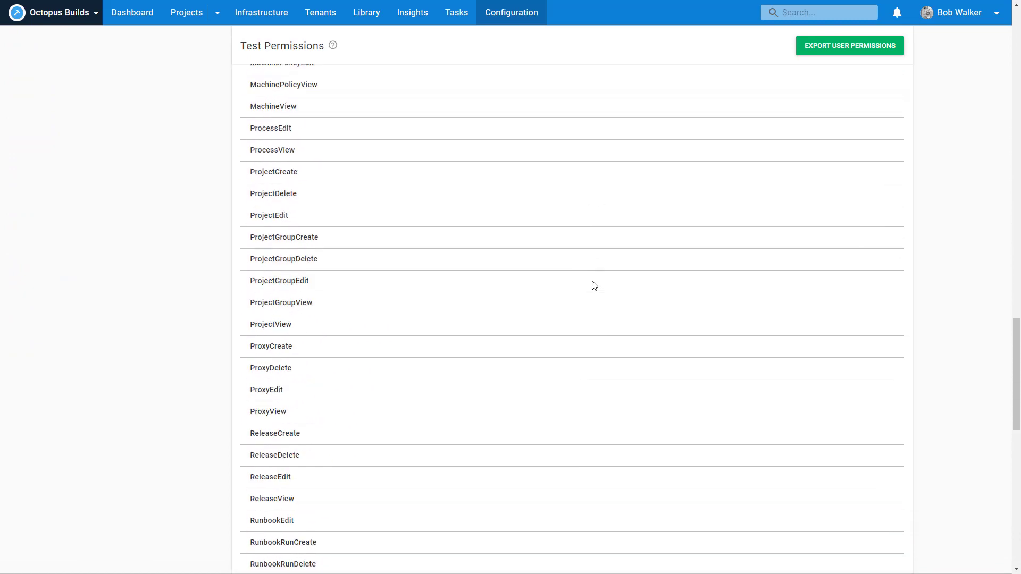
pyautogui.scroll(20, 594, 285)
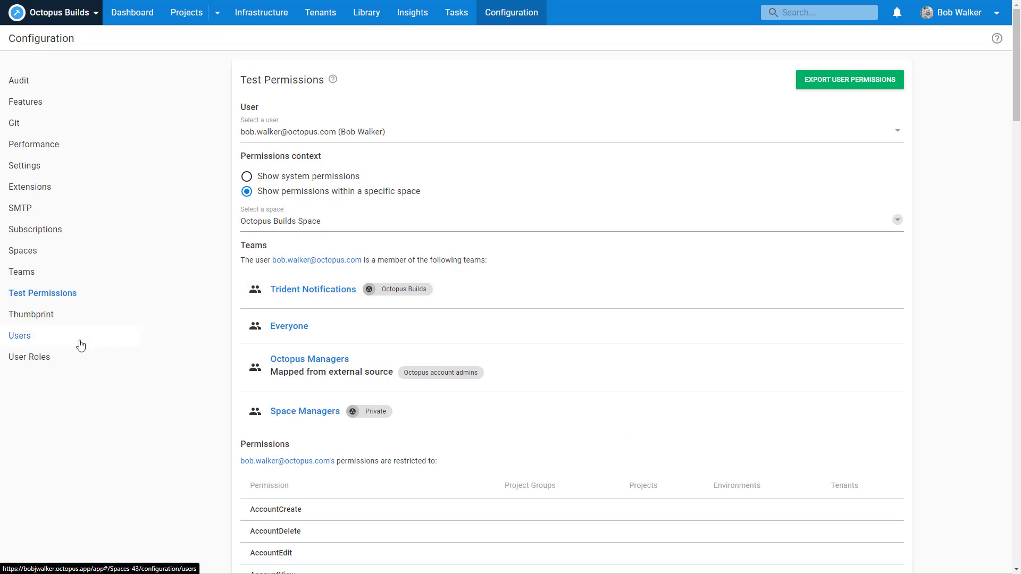
# Look over the authentication providers available in the server settings, returning to the teams list.
pyautogui.click(65, 274)
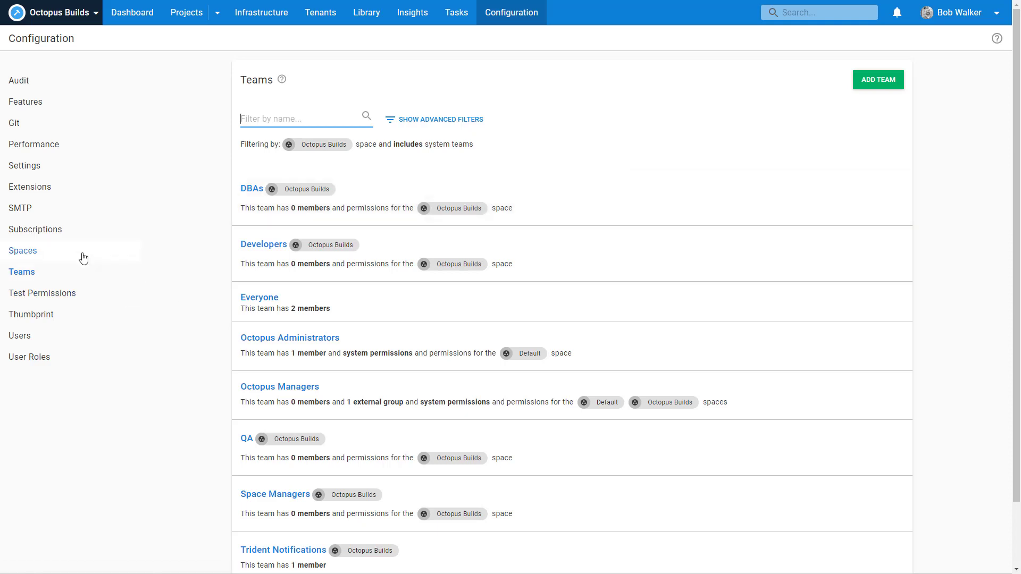
pyautogui.click(47, 166)
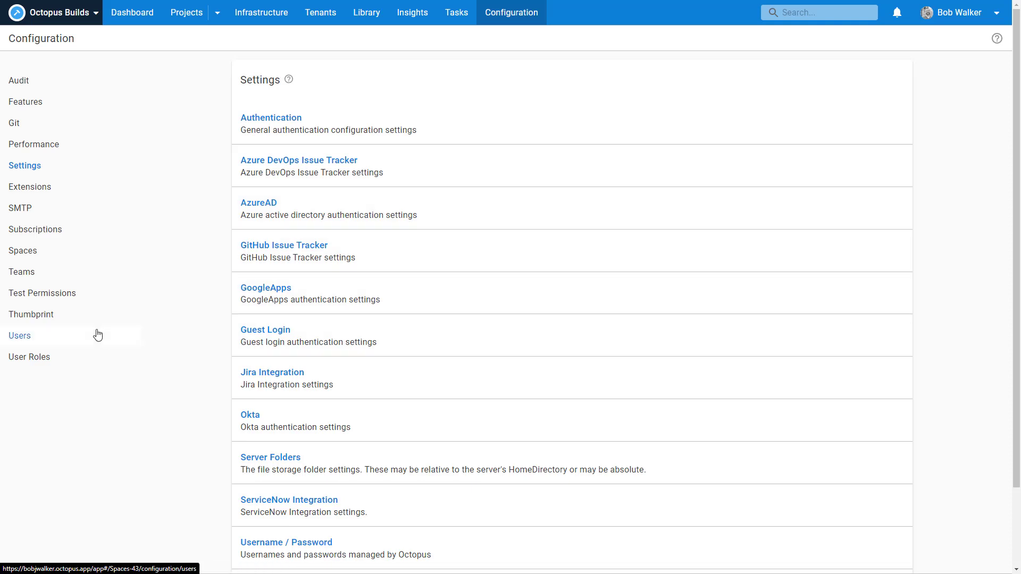
pyautogui.click(96, 282)
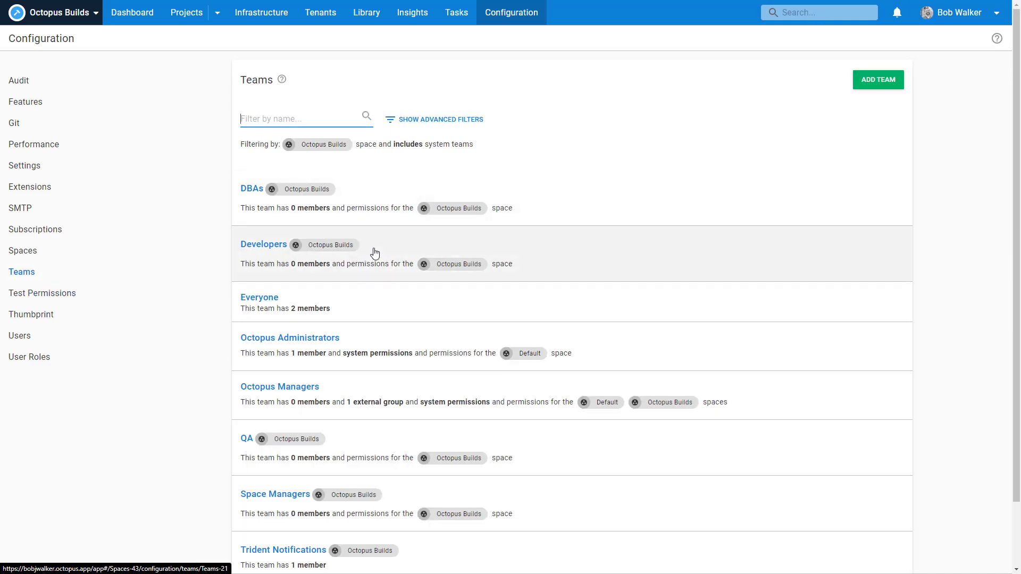
pyautogui.click(405, 250)
pyautogui.click(821, 186)
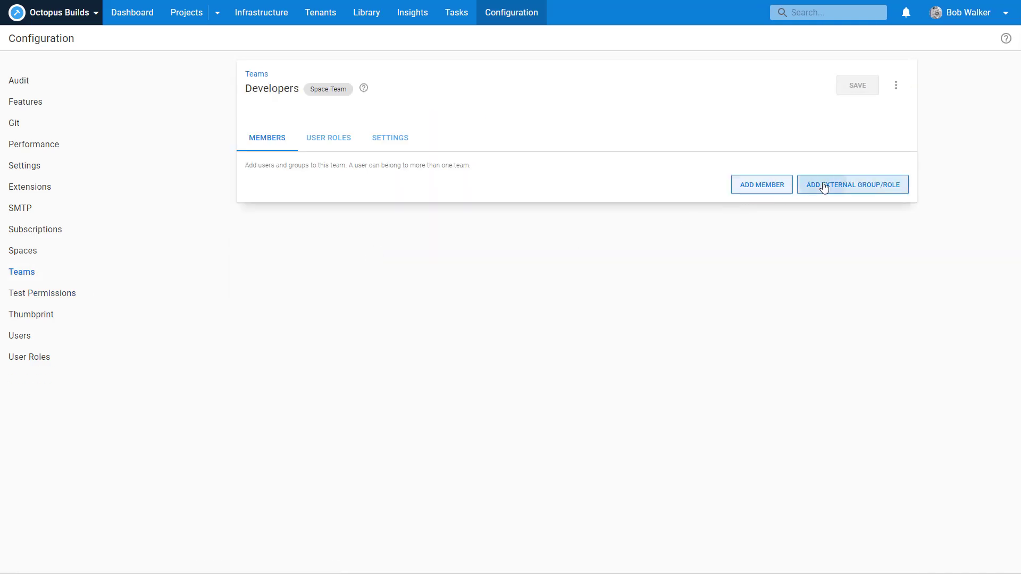
pyautogui.click(431, 271)
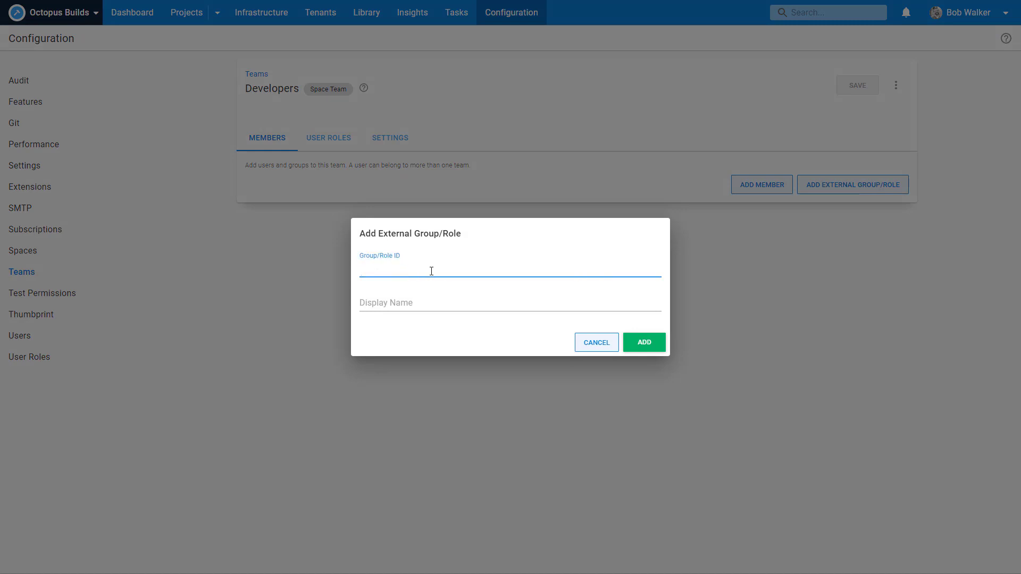
pyautogui.write('Developers')
pyautogui.click(602, 342)
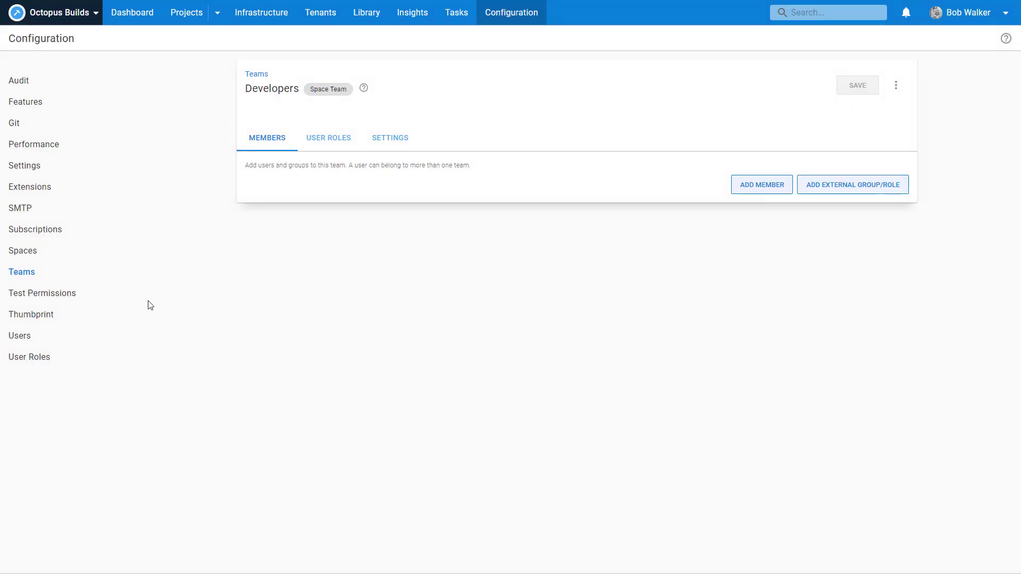
# Enable Username / Password authentication in the server settings and save the change.
pyautogui.click(52, 176)
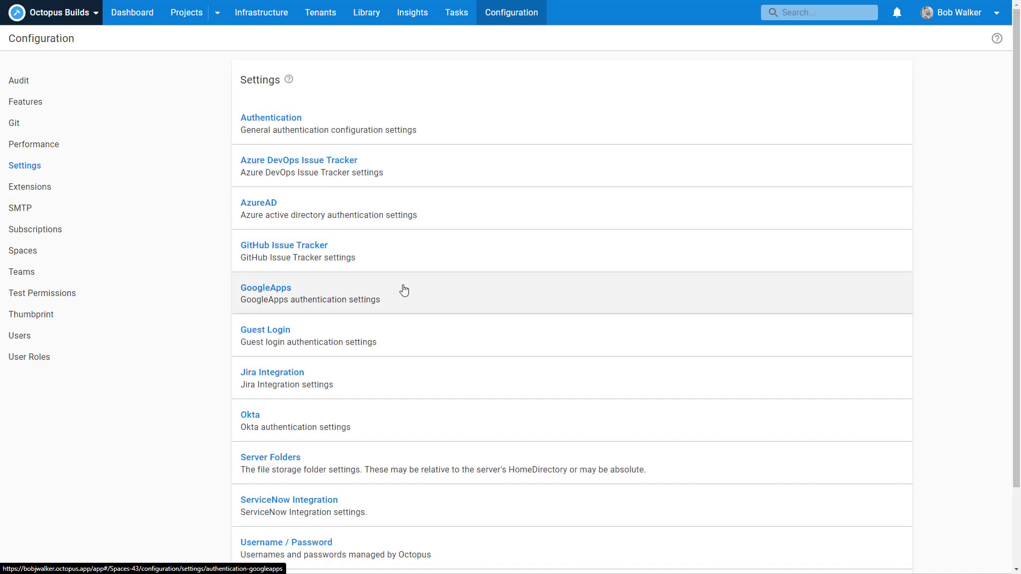
pyautogui.scroll(-2, 523, 335)
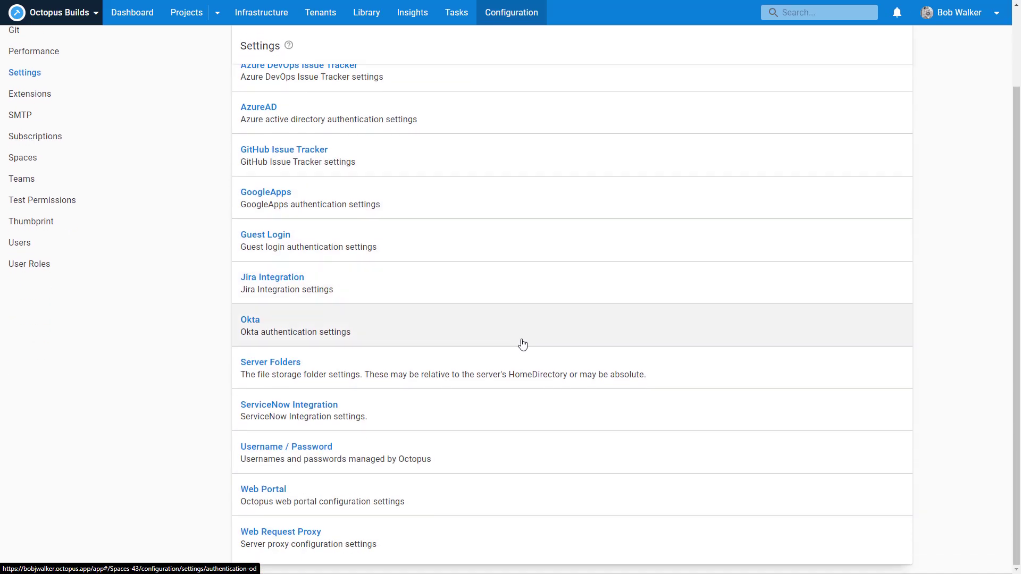
pyautogui.click(445, 462)
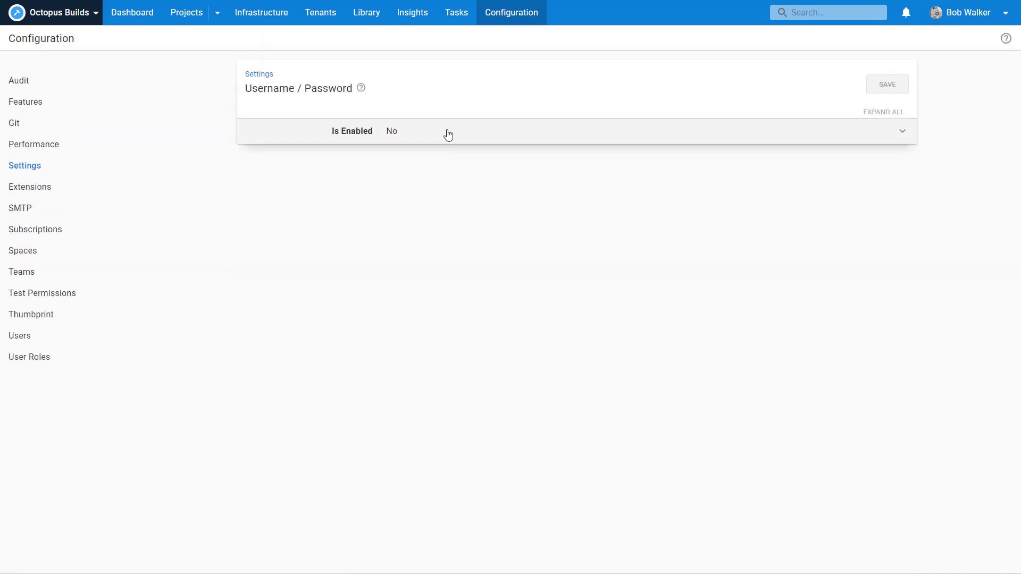
pyautogui.click(446, 135)
pyautogui.click(415, 162)
pyautogui.click(887, 84)
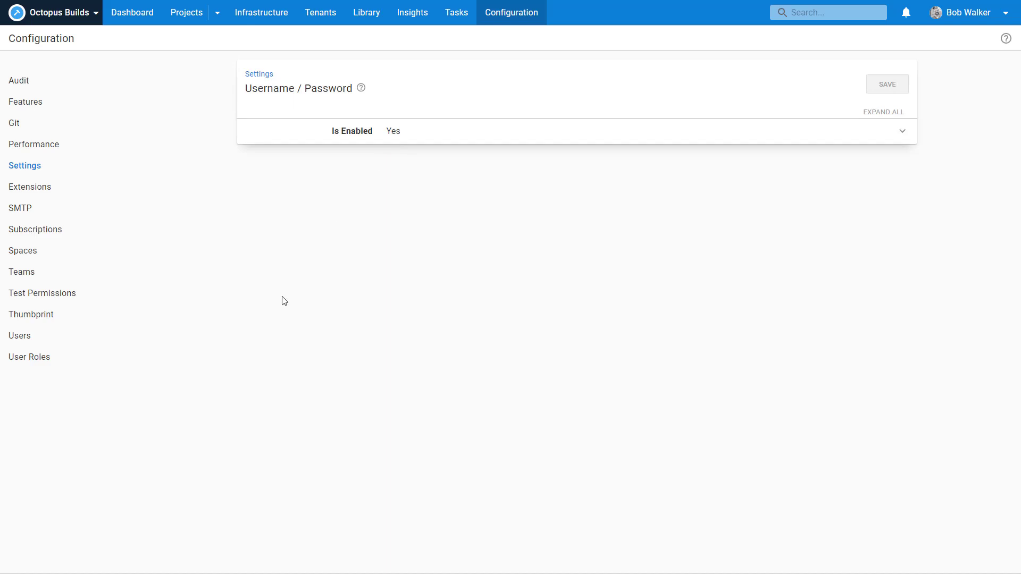
# Check the user invitation dialog on the Users page, reload the page, and check the dialog once more.
pyautogui.click(20, 335)
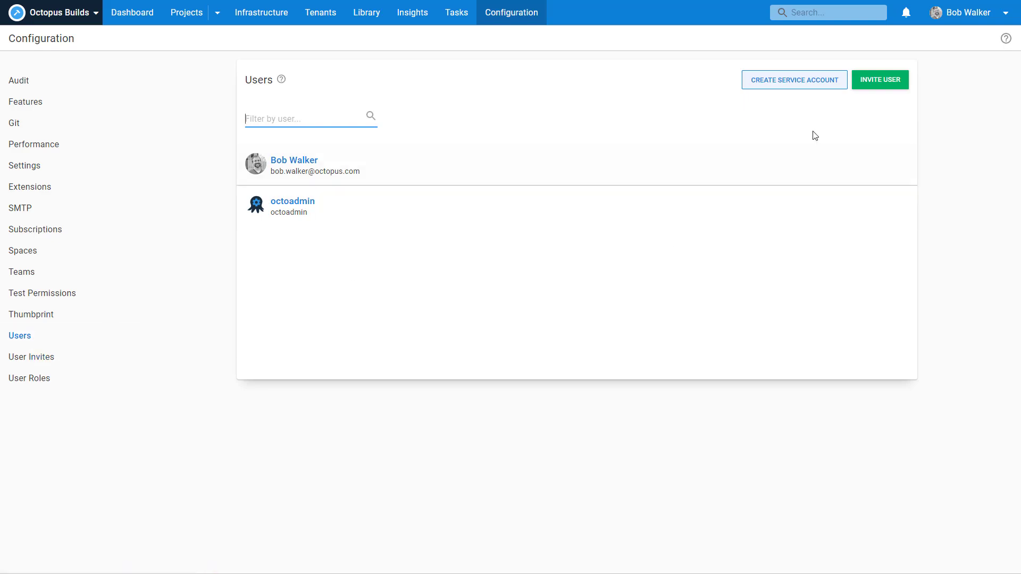
pyautogui.click(868, 85)
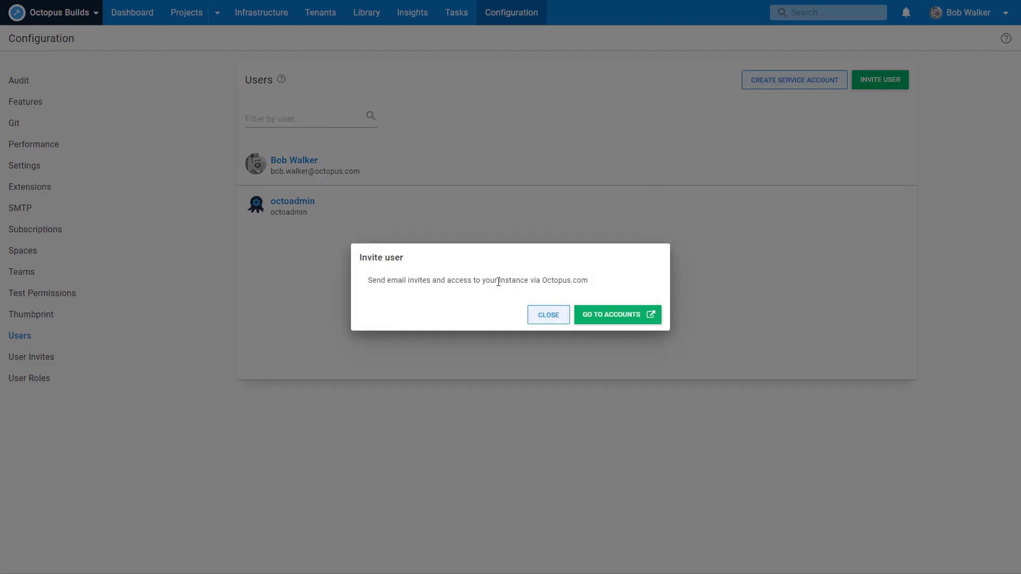
pyautogui.click(543, 319)
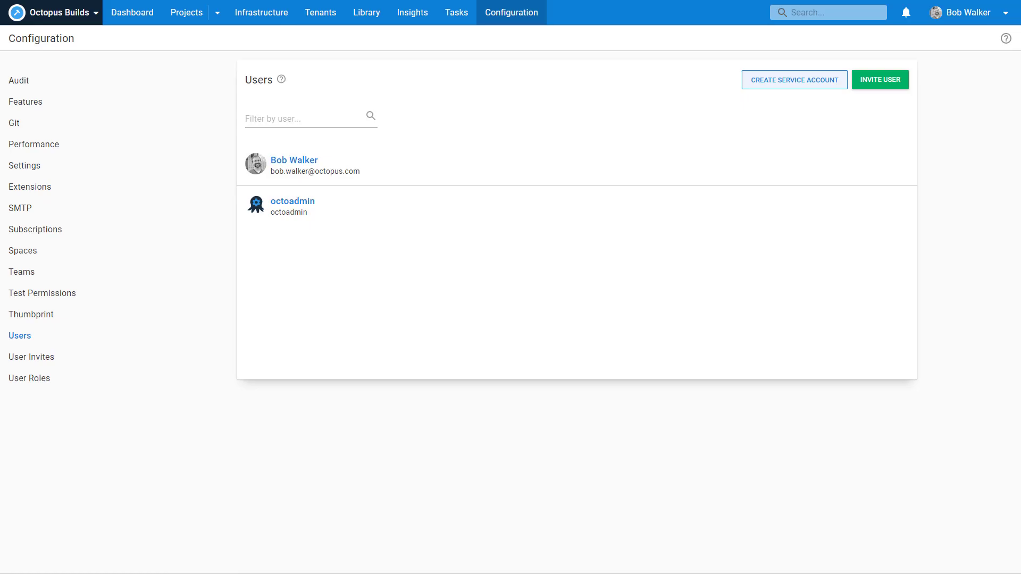
pyautogui.press('F5')
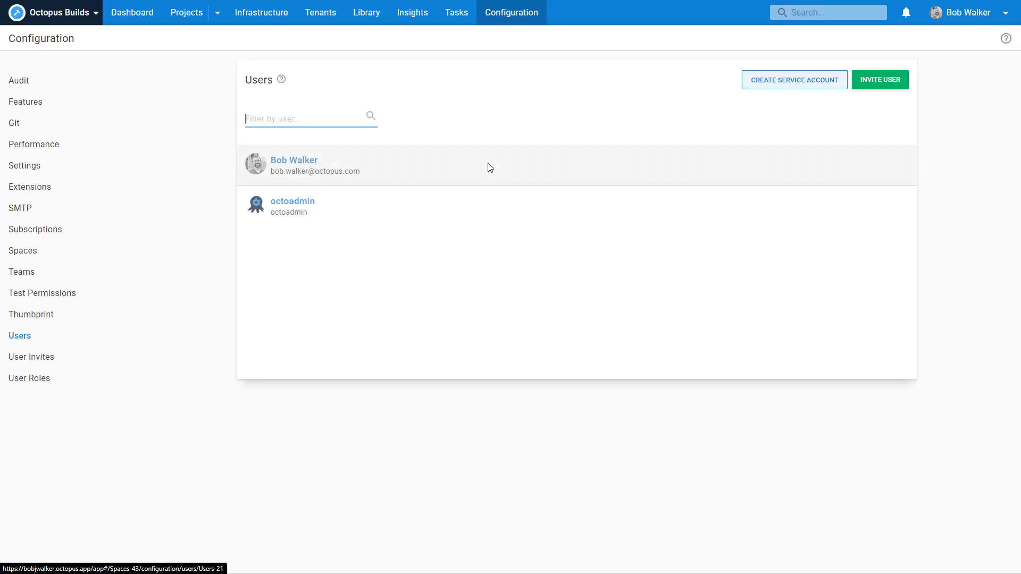
pyautogui.click(857, 82)
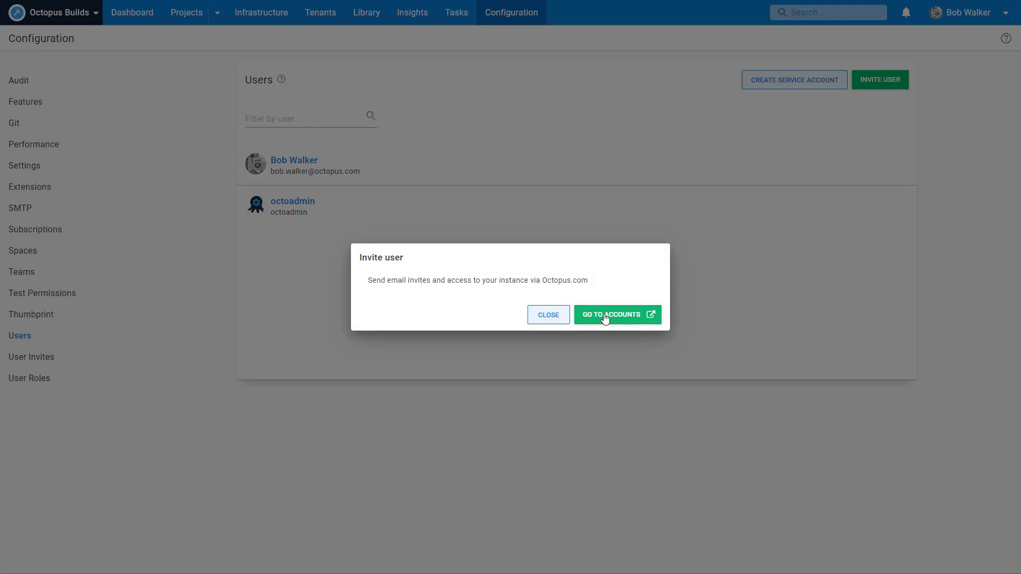
pyautogui.click(561, 319)
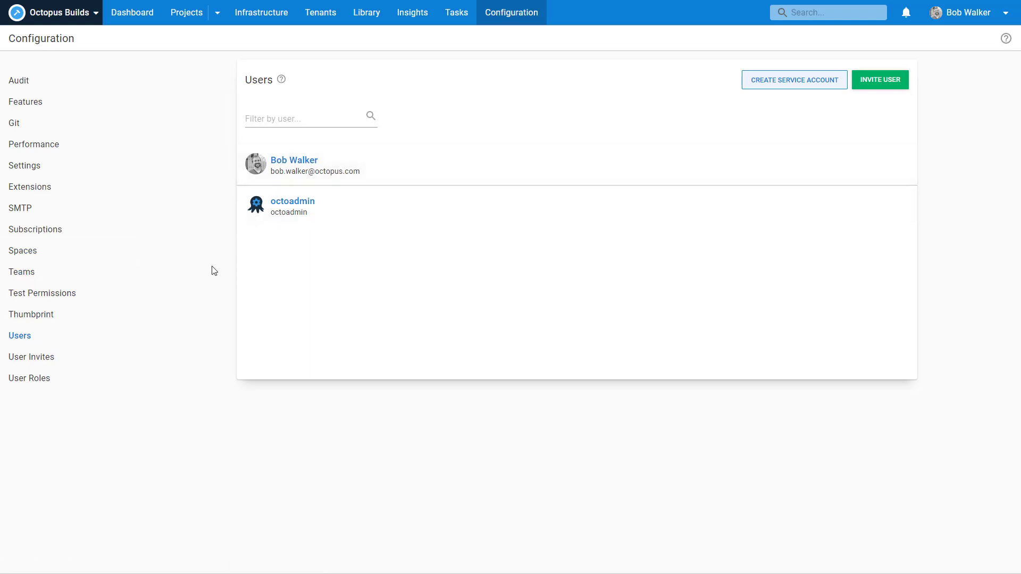
# Recheck the Username / Password setting, review the Web Portal settings, and open the signed-in user's account menu.
pyautogui.click(32, 168)
pyautogui.scroll(-2, 410, 396)
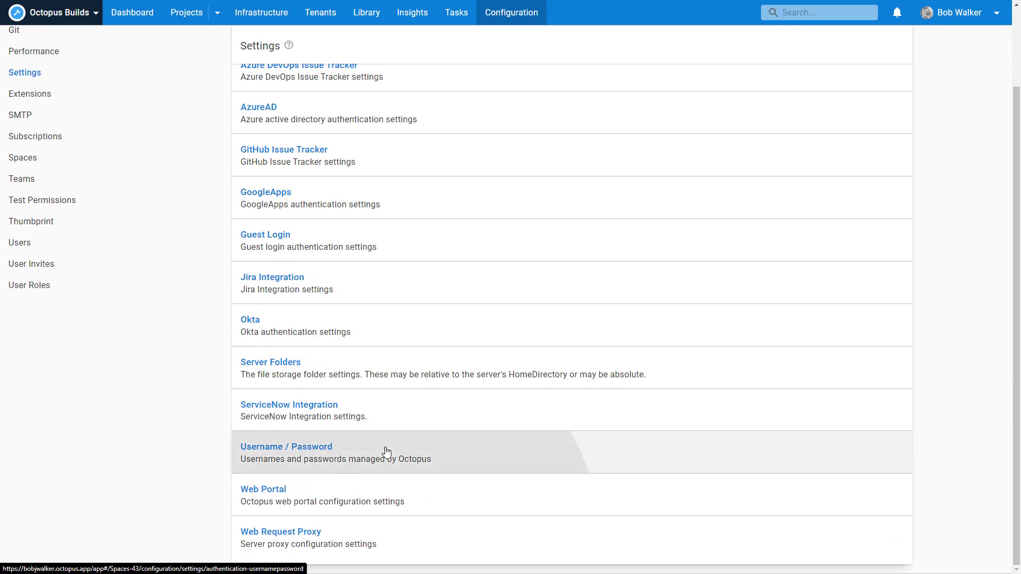
pyautogui.click(388, 454)
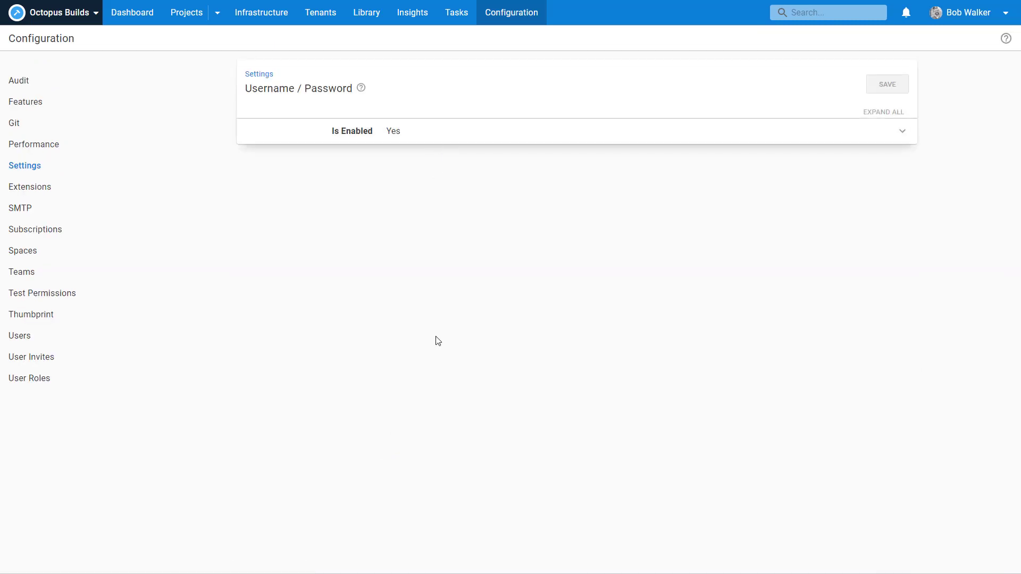
pyautogui.hotkey('alt', 'Left')
pyautogui.scroll(-2, 774, 446)
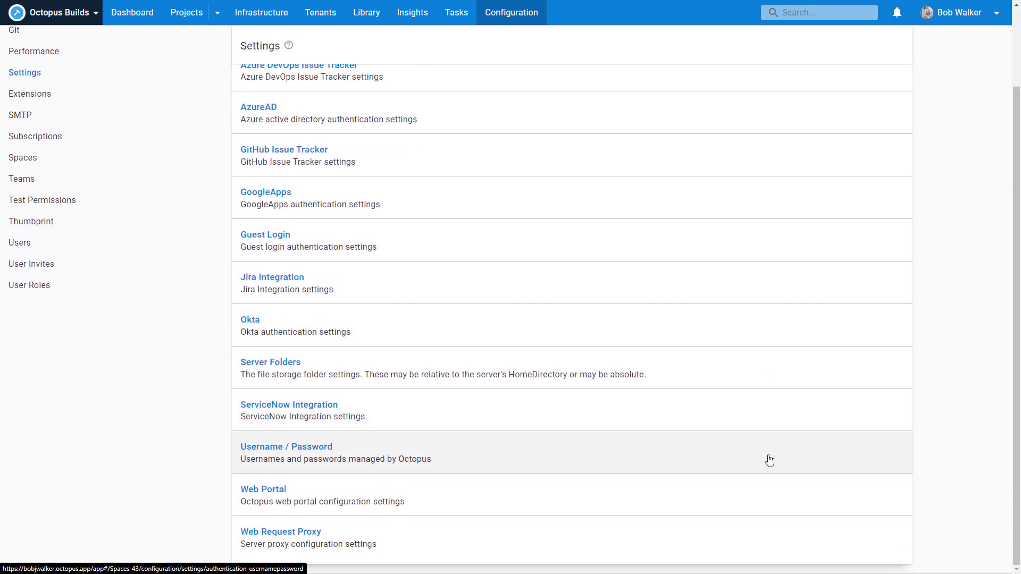
pyautogui.click(731, 488)
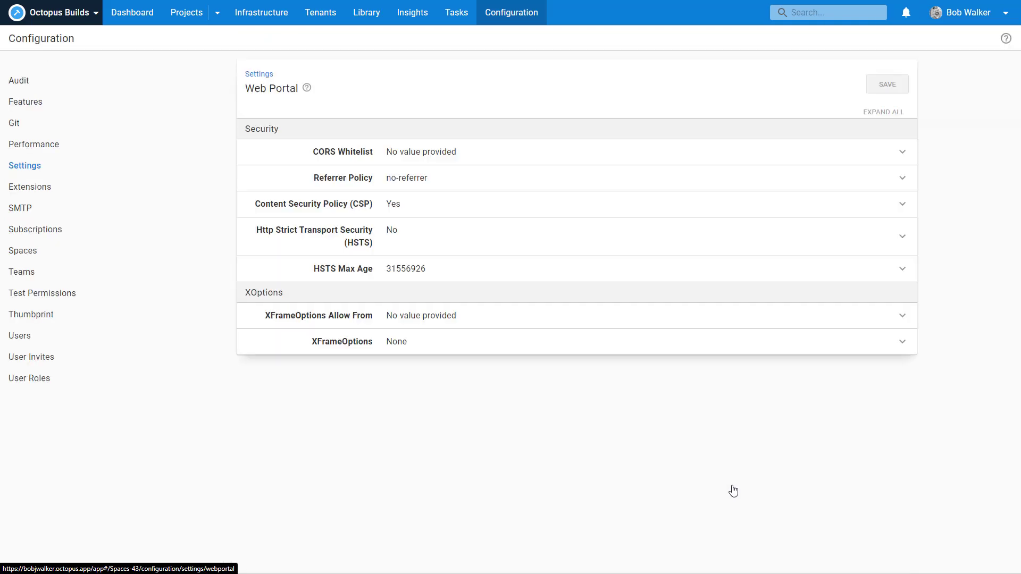
pyautogui.click(957, 12)
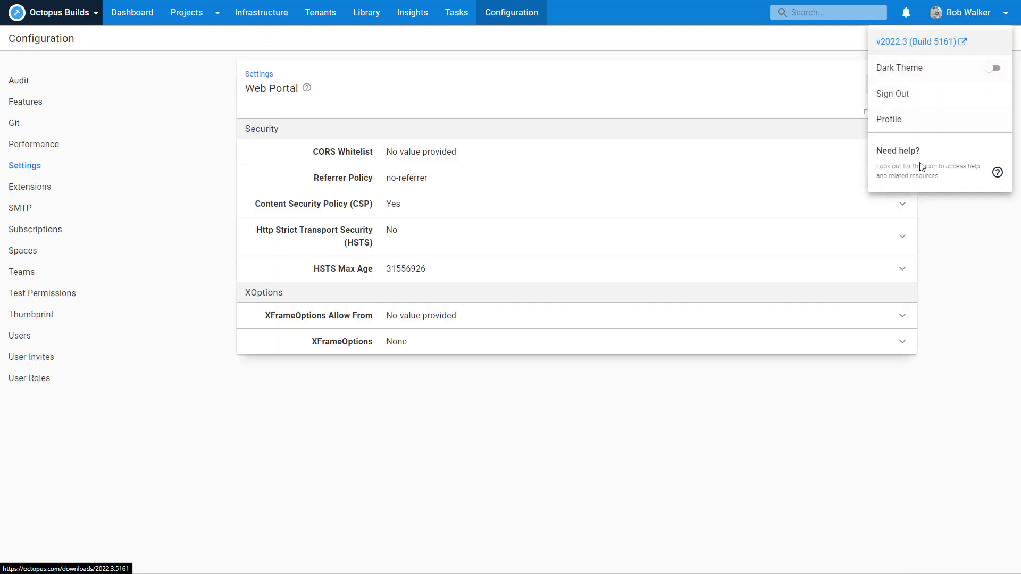
# Sign out of the current account and sign back in with the Octopus ID.
pyautogui.click(904, 99)
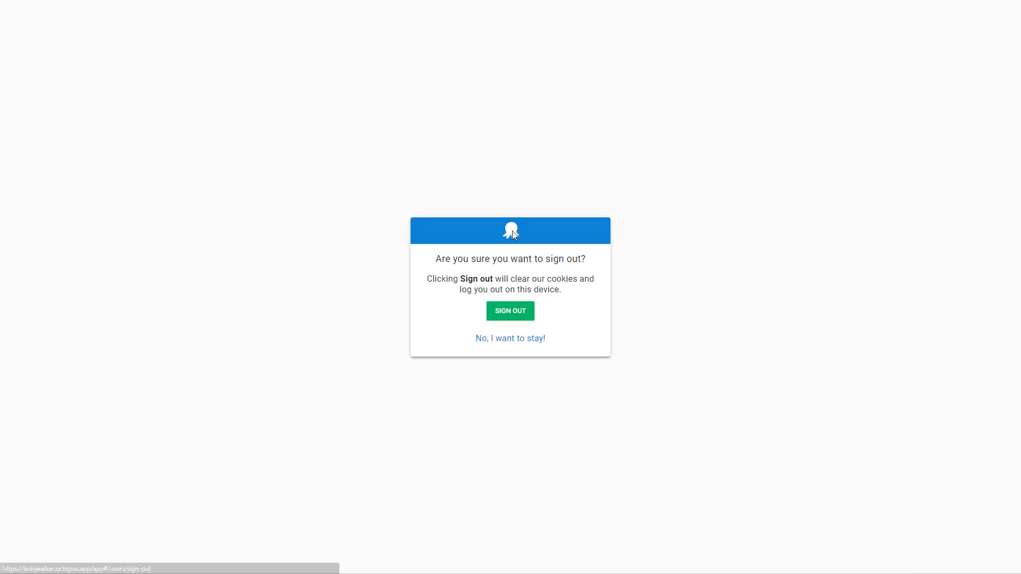
pyautogui.click(506, 311)
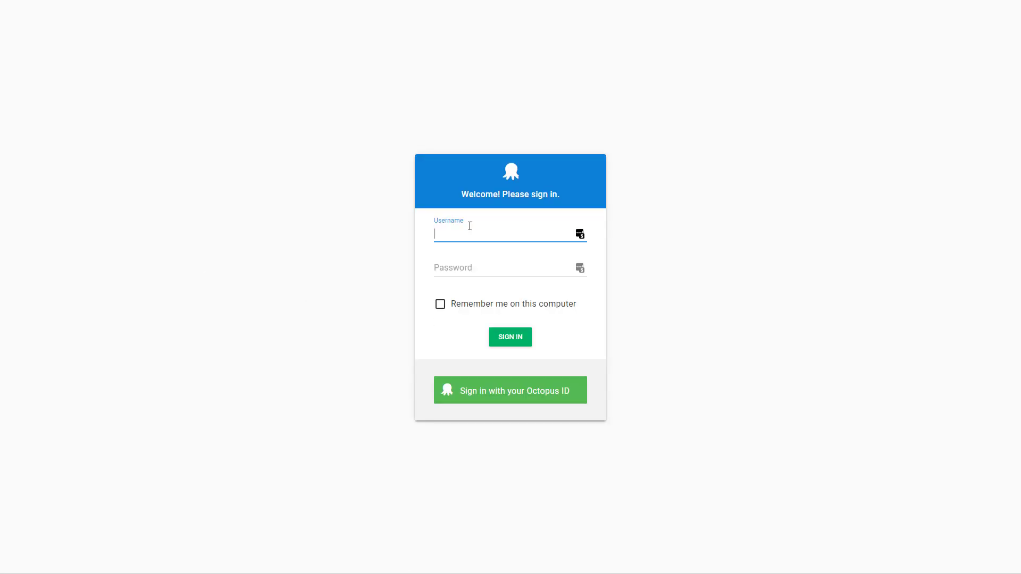
pyautogui.click(508, 391)
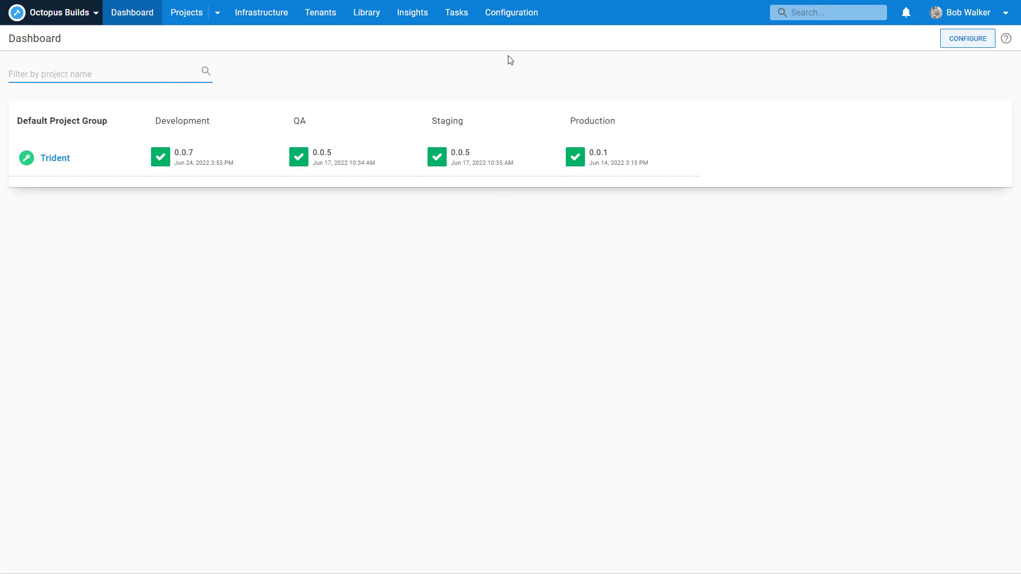
# Create a user invitation for the Developers team with quantity 1 on the User Invites page and select its registration link.
pyautogui.click(512, 17)
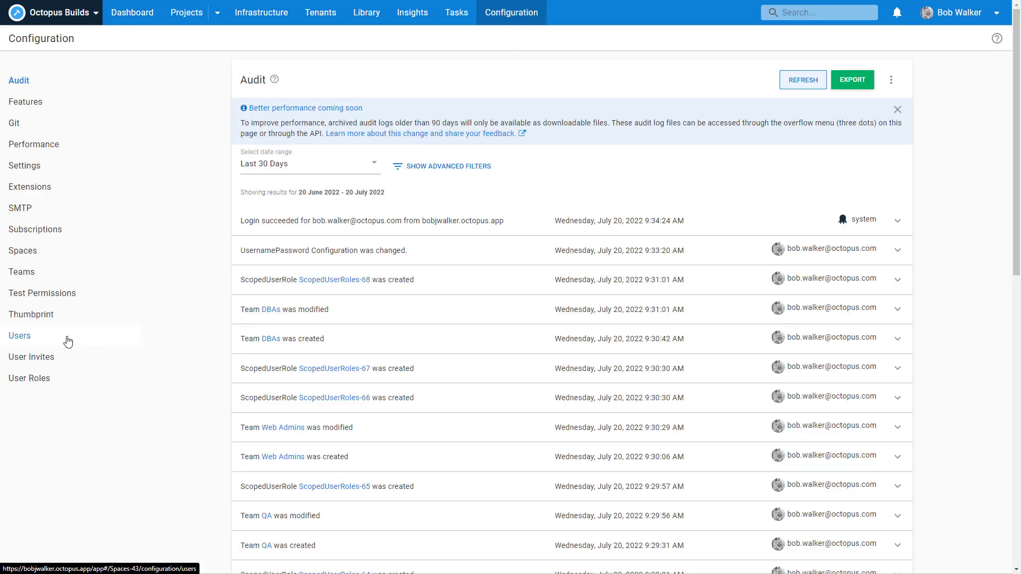
pyautogui.click(57, 356)
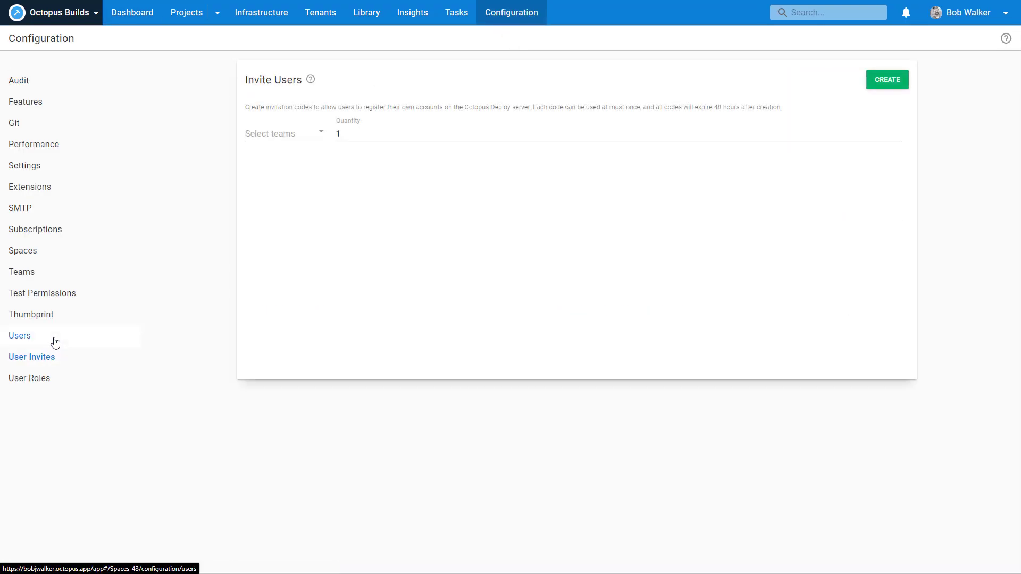
pyautogui.click(55, 341)
pyautogui.click(53, 356)
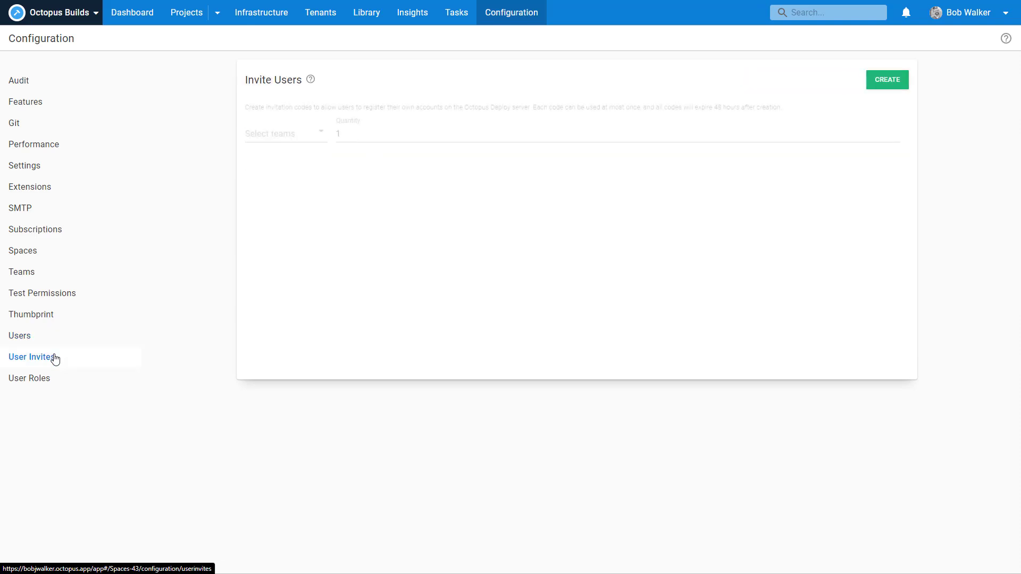
pyautogui.click(286, 133)
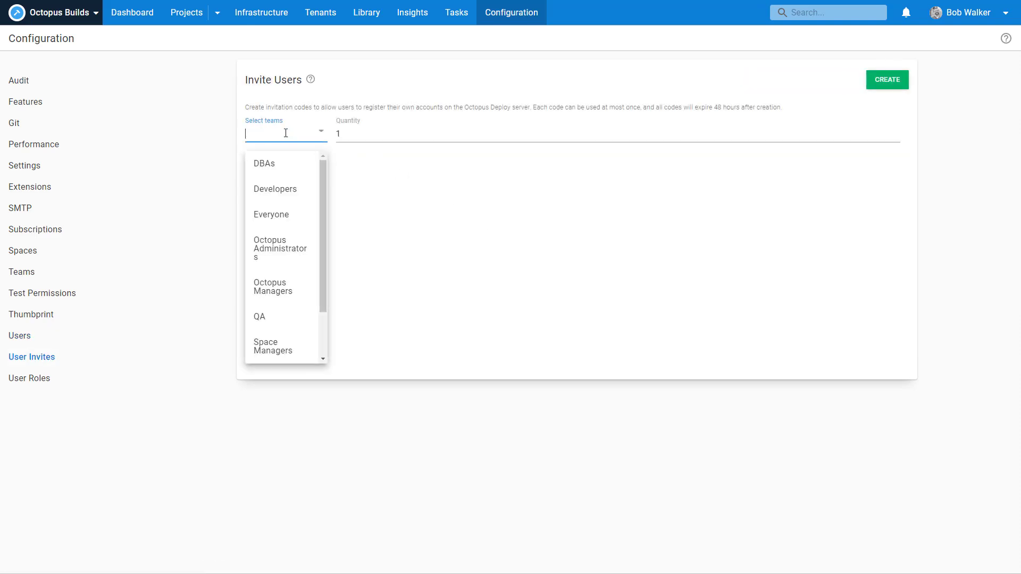
pyautogui.click(281, 195)
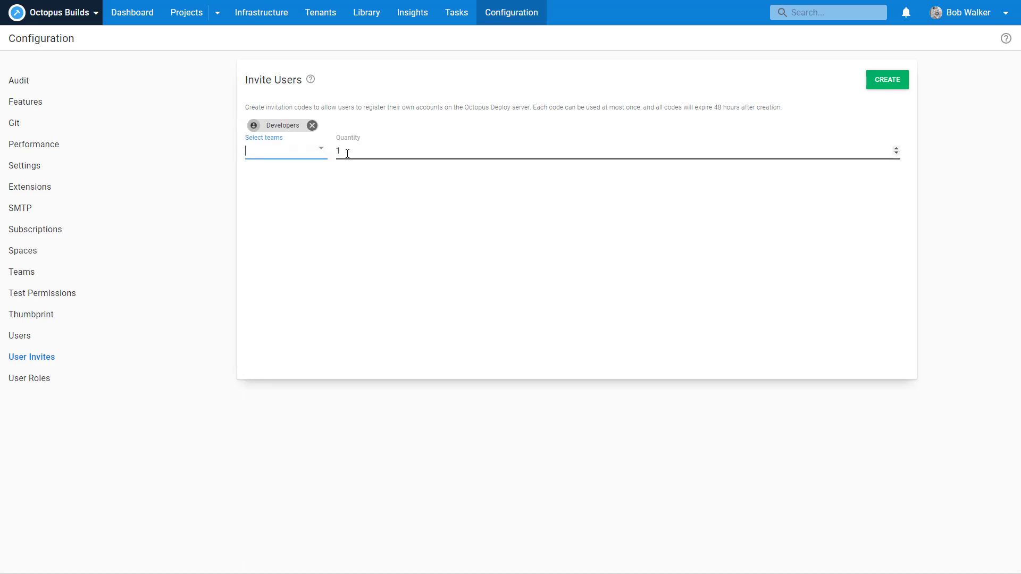
pyautogui.click(885, 91)
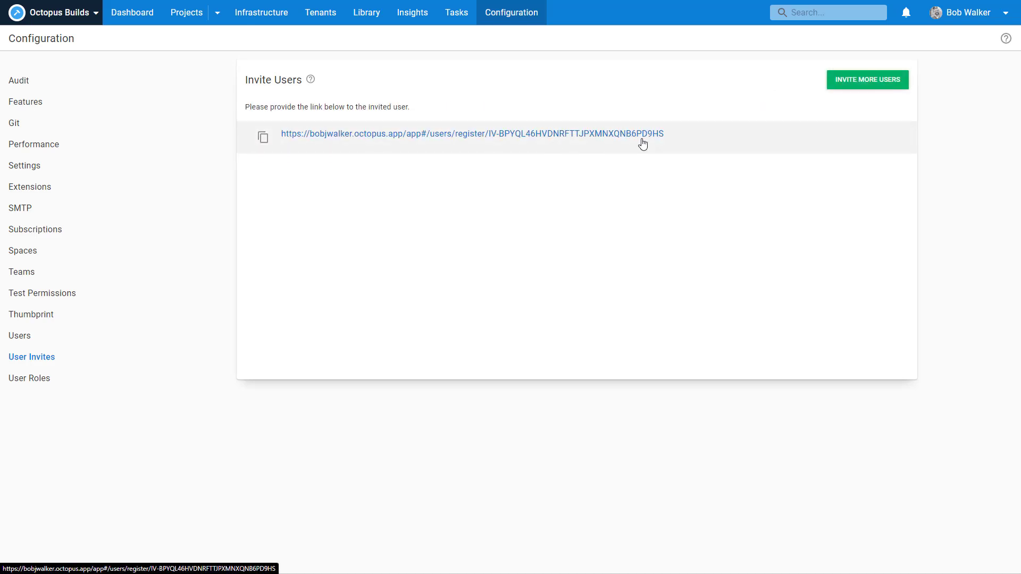
pyautogui.moveTo(673, 138); pyautogui.dragTo(291, 136)
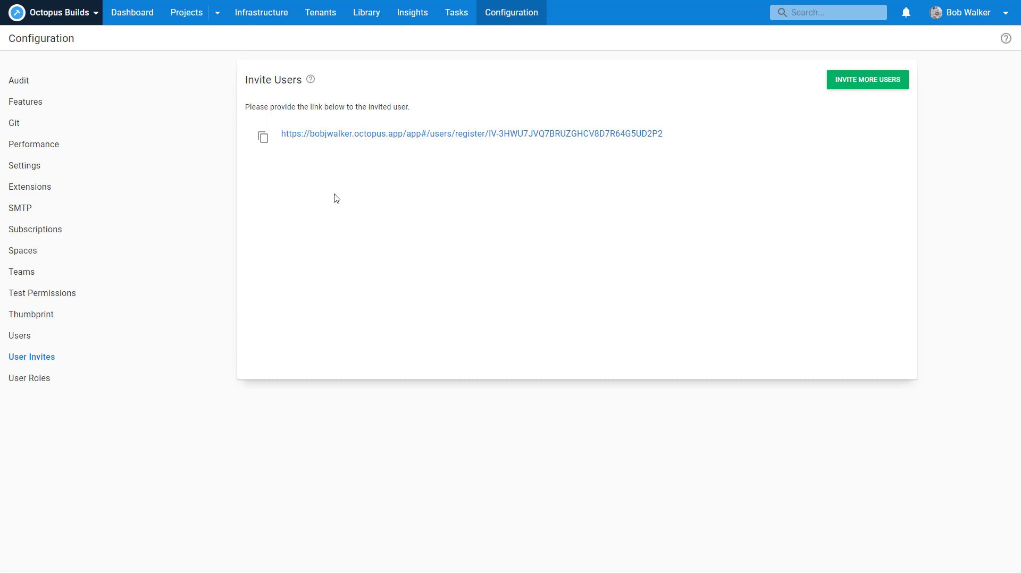
# Look over the user list and the members of the DBAs, Developers, QA and Web Admins teams.
pyautogui.click(50, 337)
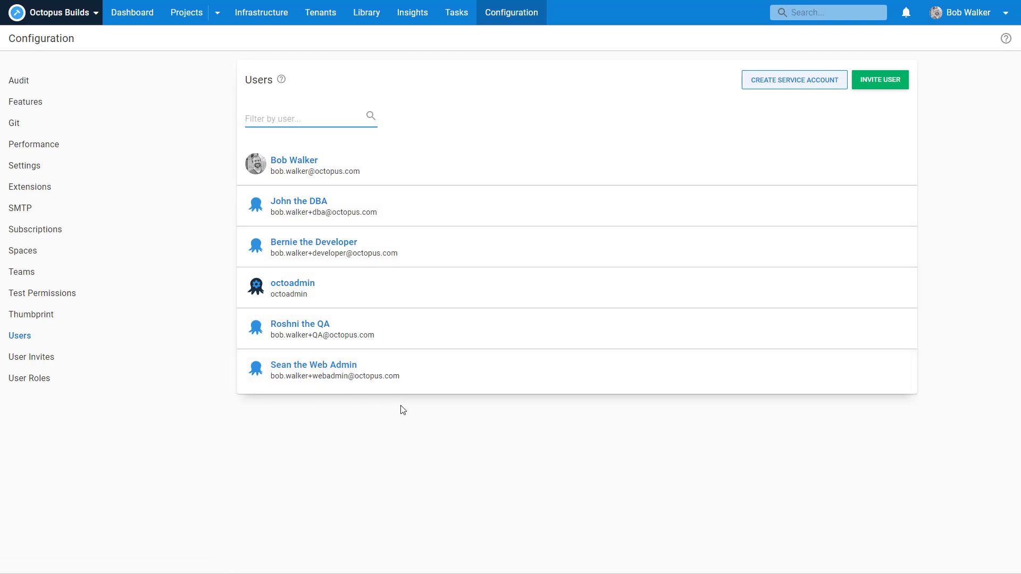
pyautogui.click(76, 276)
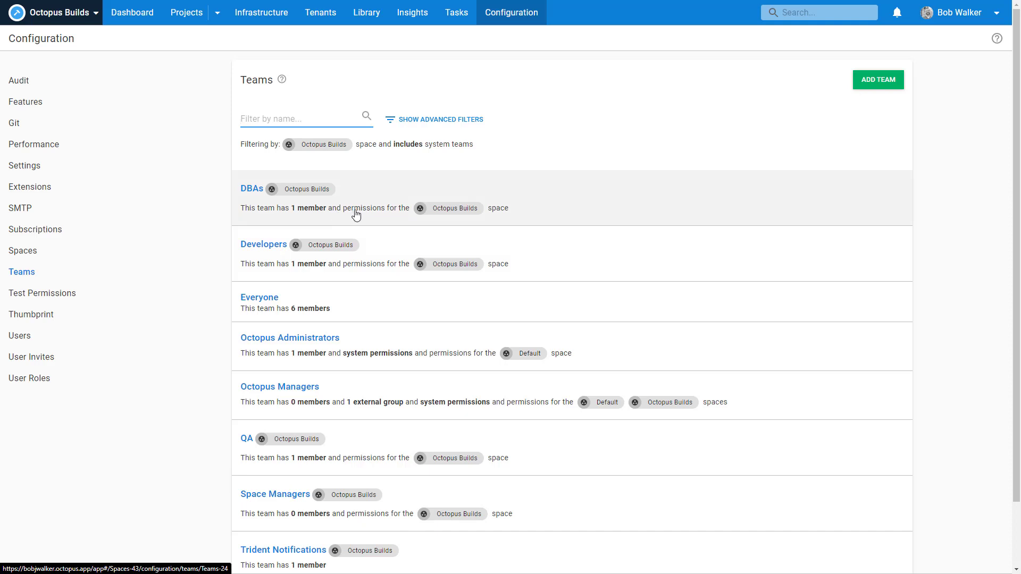
pyautogui.click(356, 215)
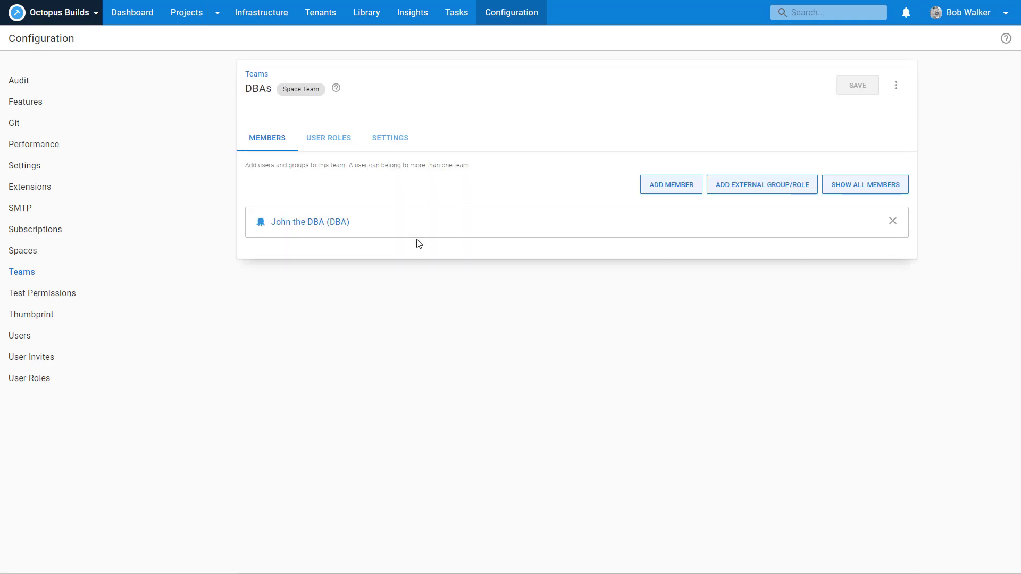
pyautogui.hotkey('alt', 'Left')
pyautogui.click(365, 272)
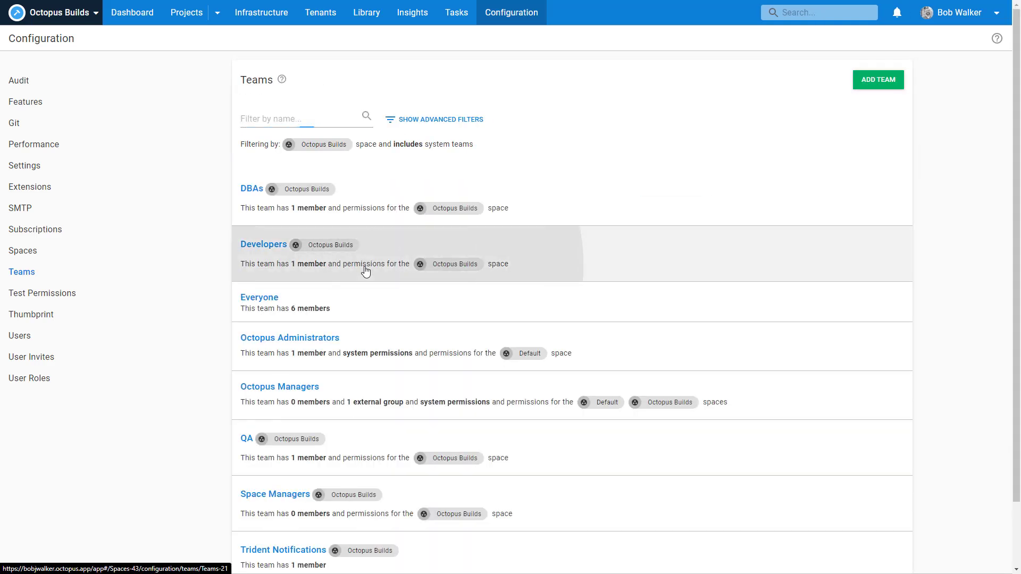
pyautogui.hotkey('alt', 'Left')
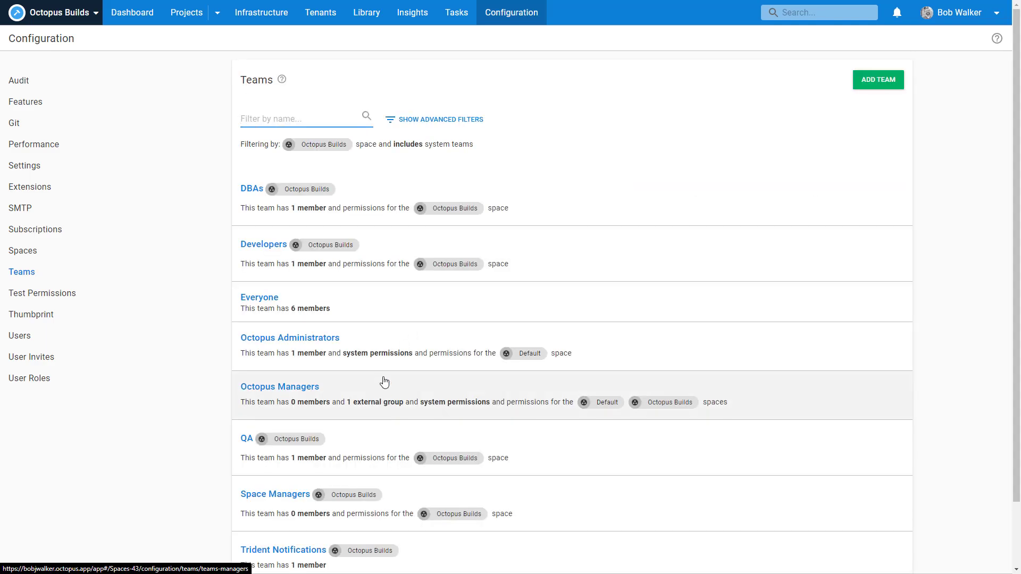
pyautogui.scroll(-2, 415, 383)
pyautogui.click(385, 355)
pyautogui.hotkey('alt', 'Left')
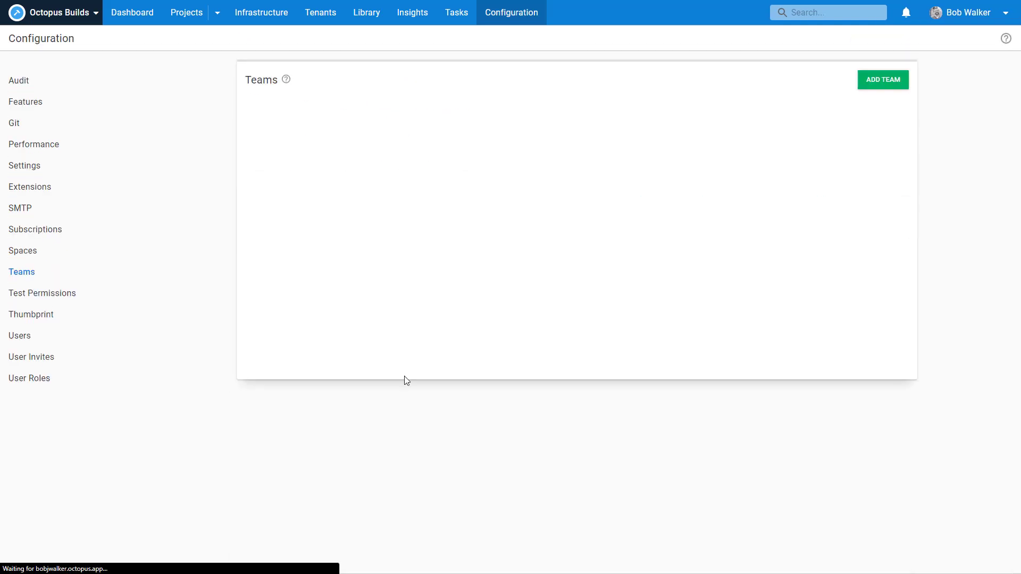
pyautogui.scroll(-2, 387, 447)
pyautogui.click(422, 517)
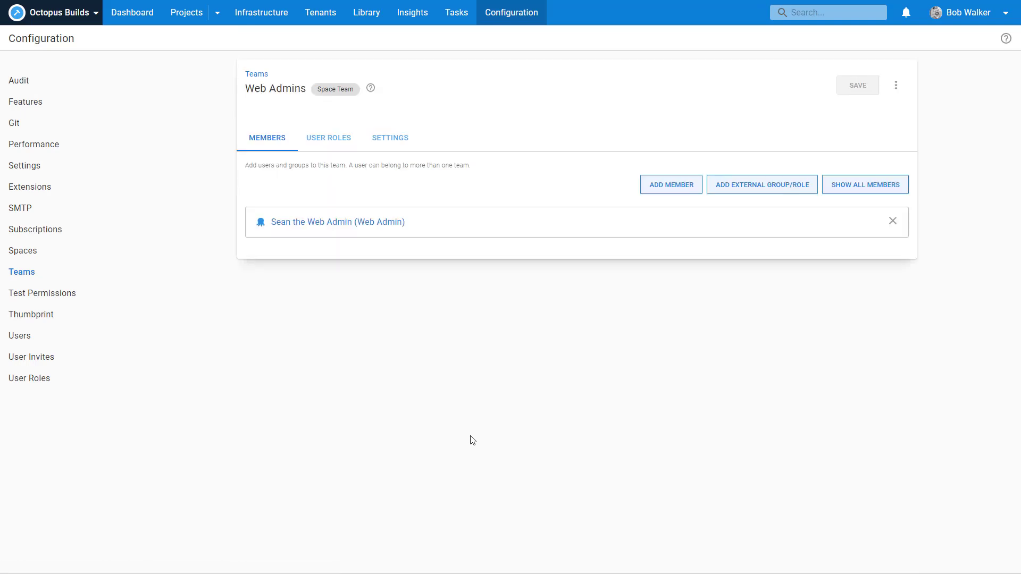
pyautogui.hotkey('alt', 'Left')
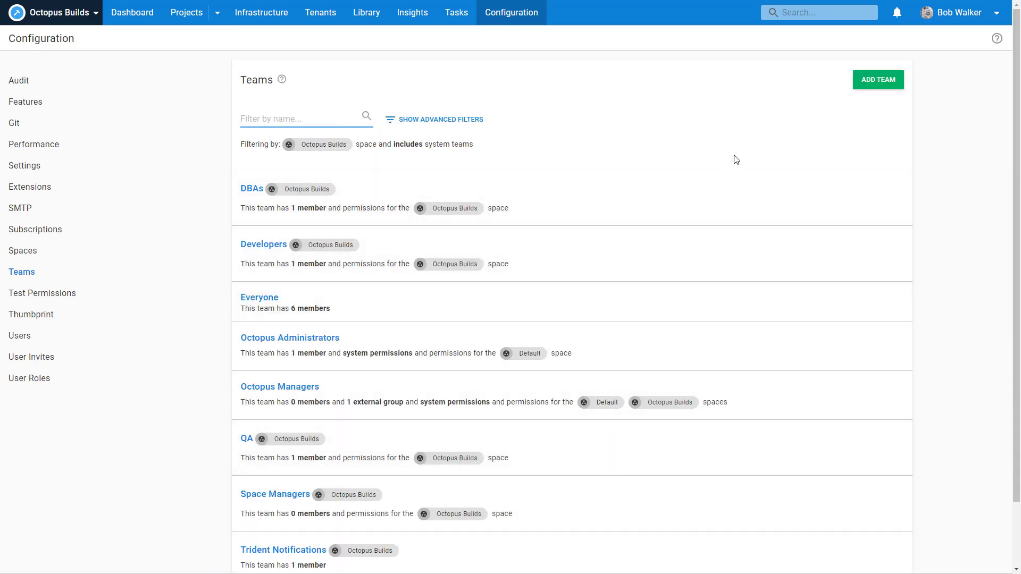
# Test the permissions of the Developer user within the Octopus Builds Space.
pyautogui.click(61, 293)
pyautogui.click(333, 138)
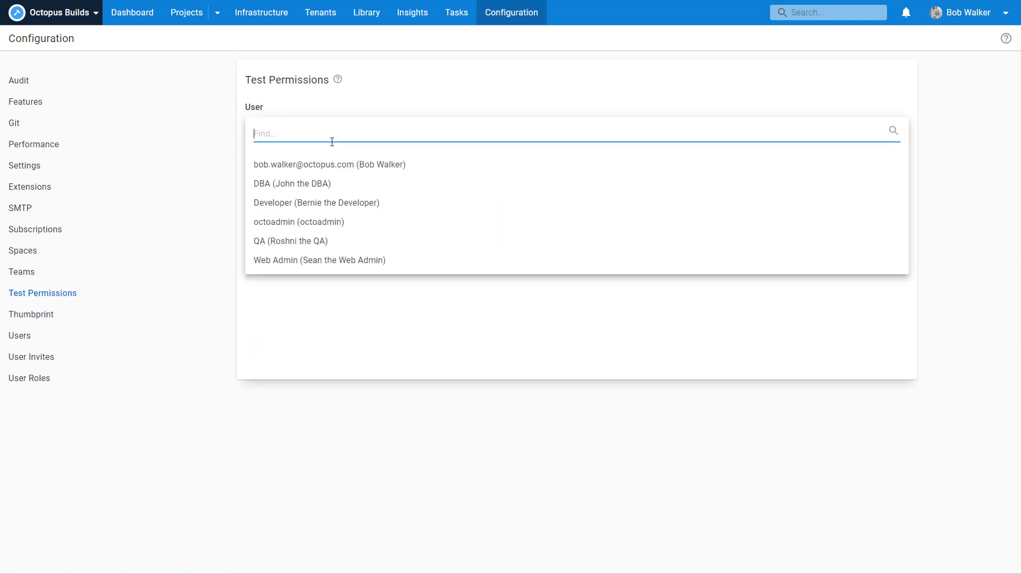
pyautogui.click(327, 205)
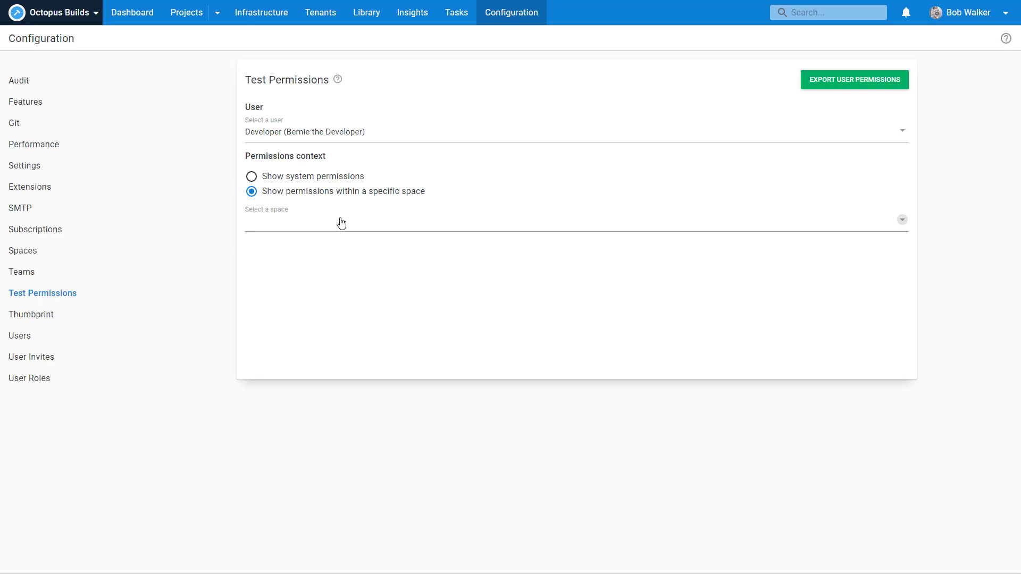
pyautogui.click(341, 223)
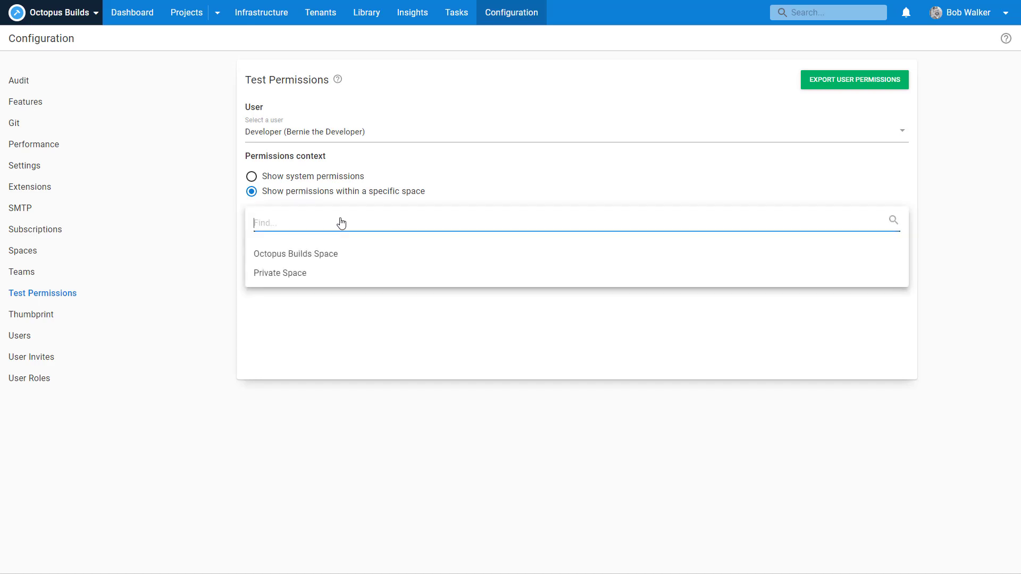
pyautogui.click(328, 257)
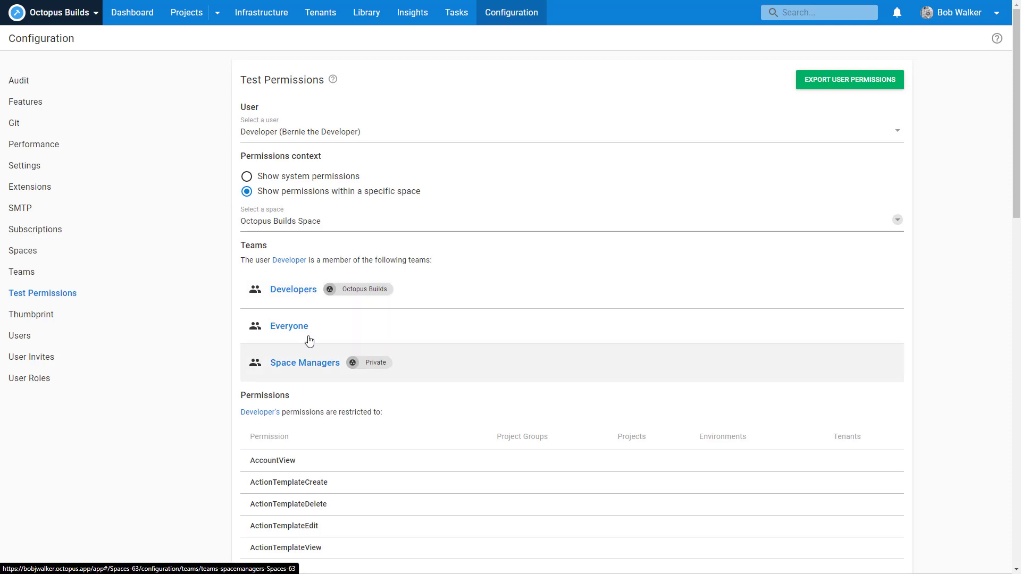
# Review the Developer user's teams and environment restrictions for each permission, and try to export the user permissions.
pyautogui.scroll(-10, 490, 366)
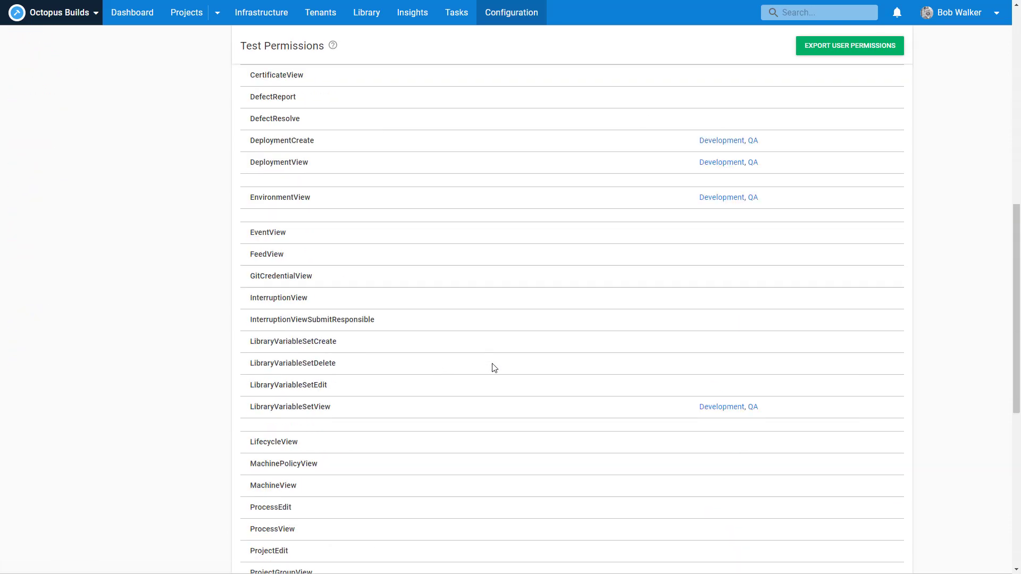
pyautogui.scroll(-6, 493, 367)
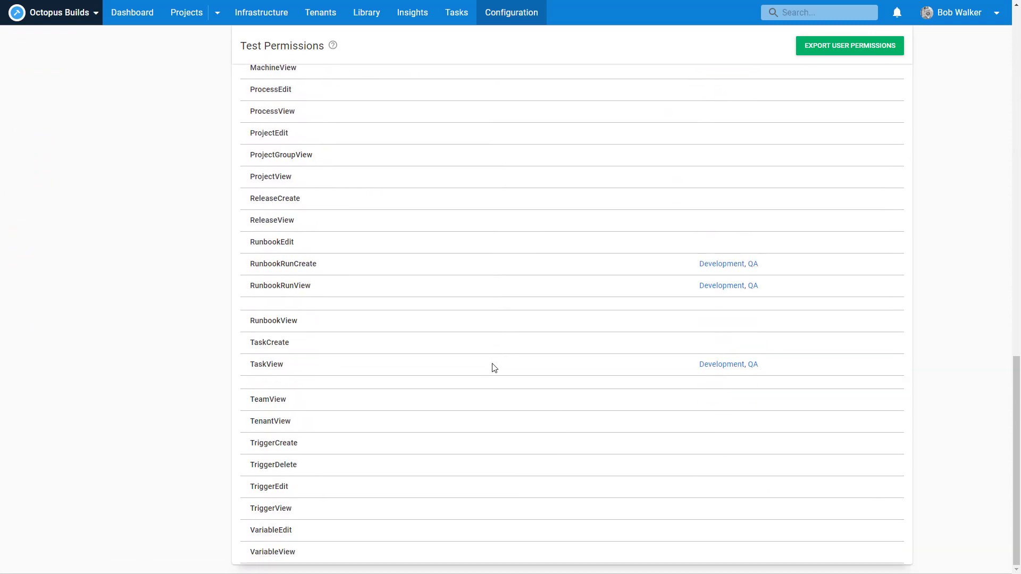
pyautogui.scroll(15, 494, 367)
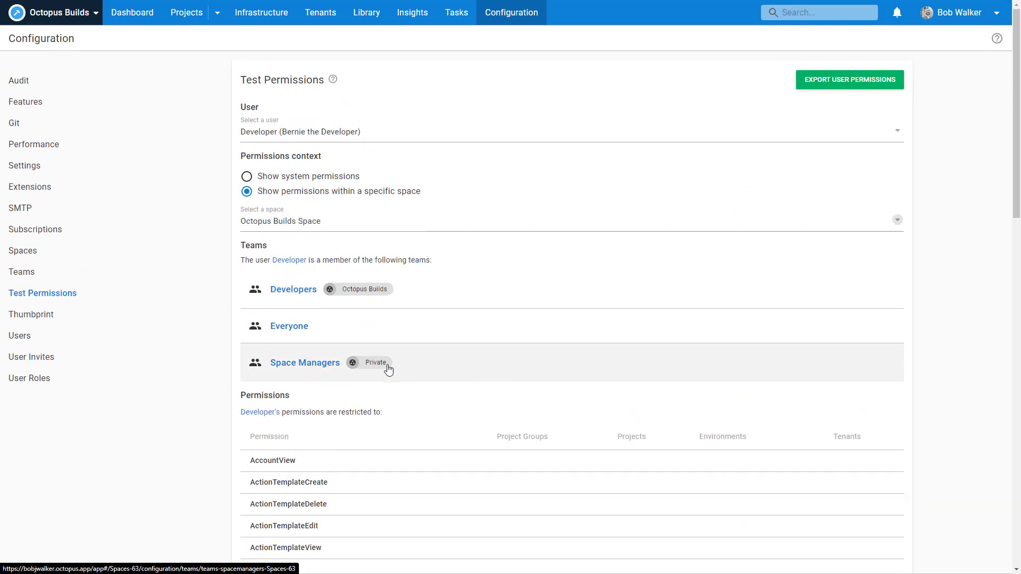
pyautogui.moveTo(387, 368)
pyautogui.scroll(-4, 445, 375)
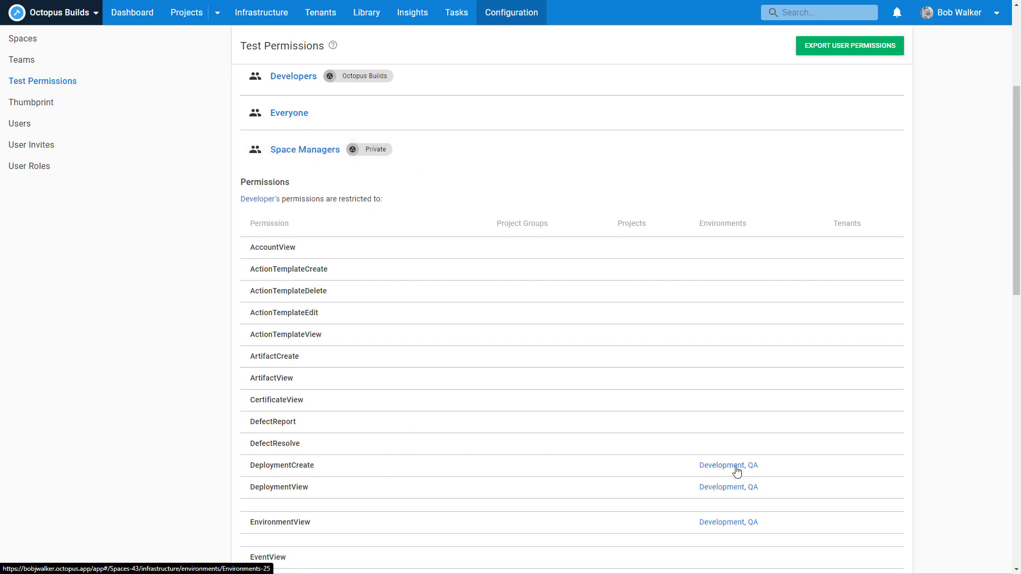
pyautogui.scroll(4, 765, 461)
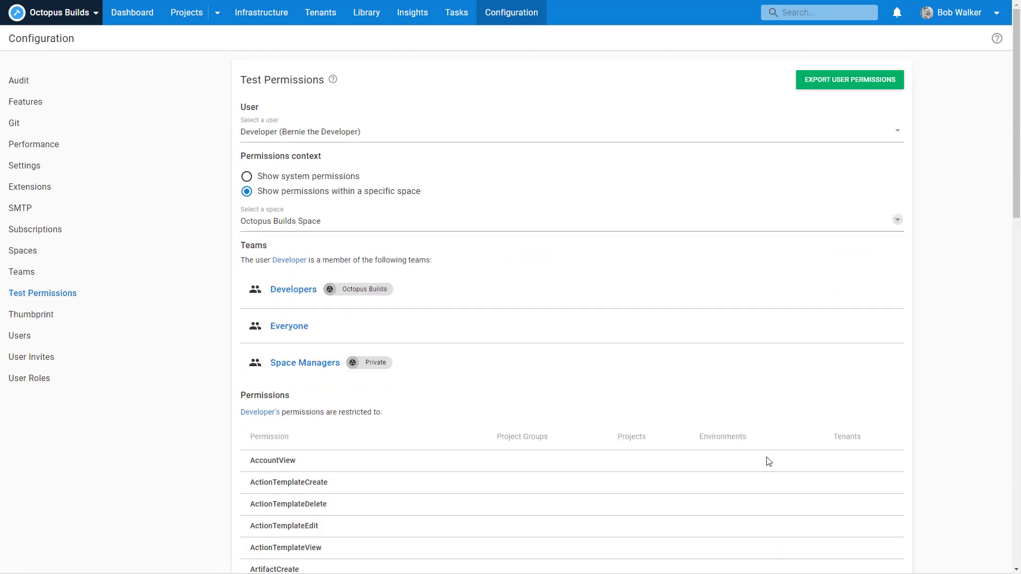
pyautogui.click(847, 86)
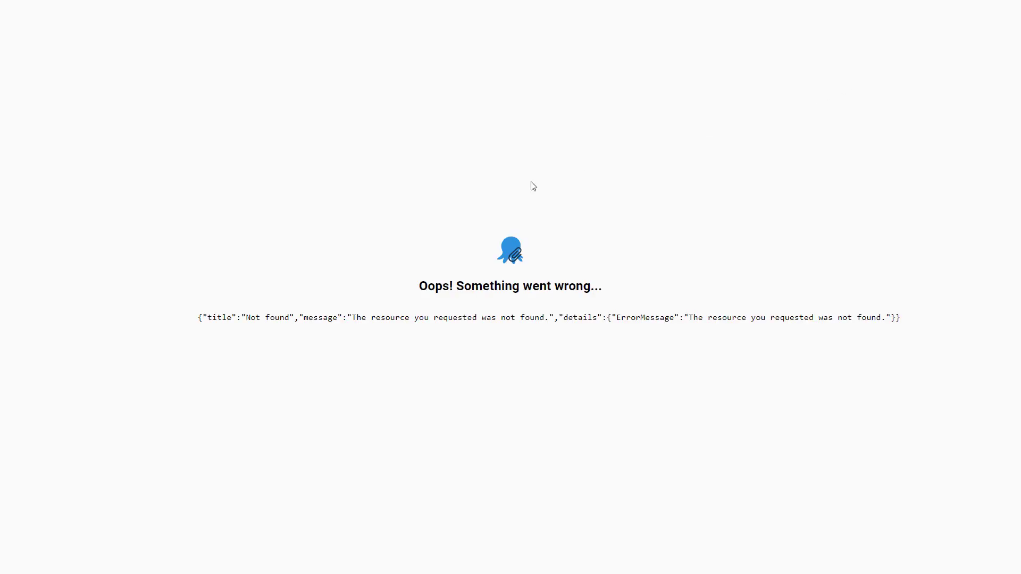
pyautogui.hotkey('ctrl', 'w')
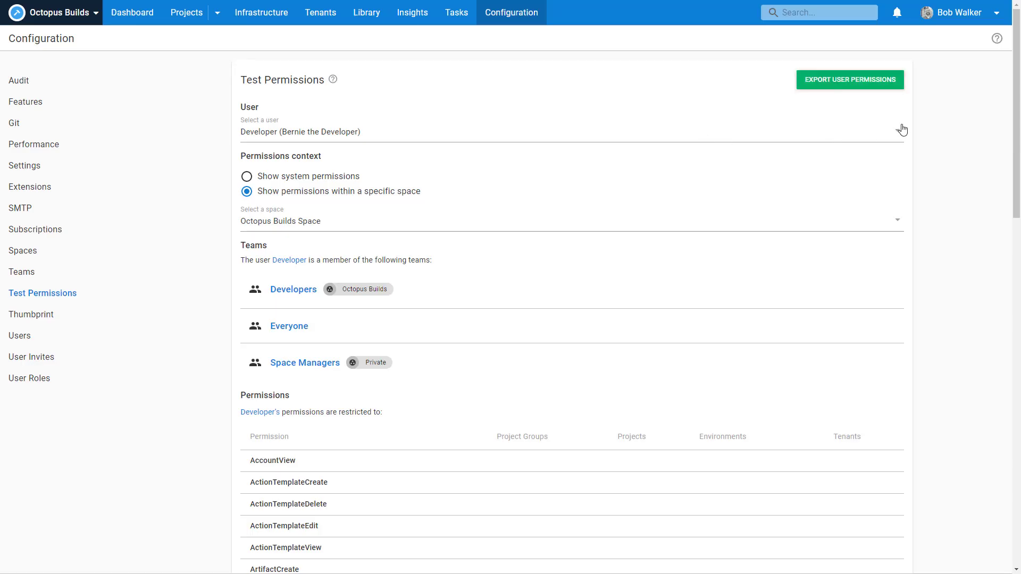
# Sign out and sign in with the username Developer and the account password, dismissing the offer to store the login.
pyautogui.click(963, 21)
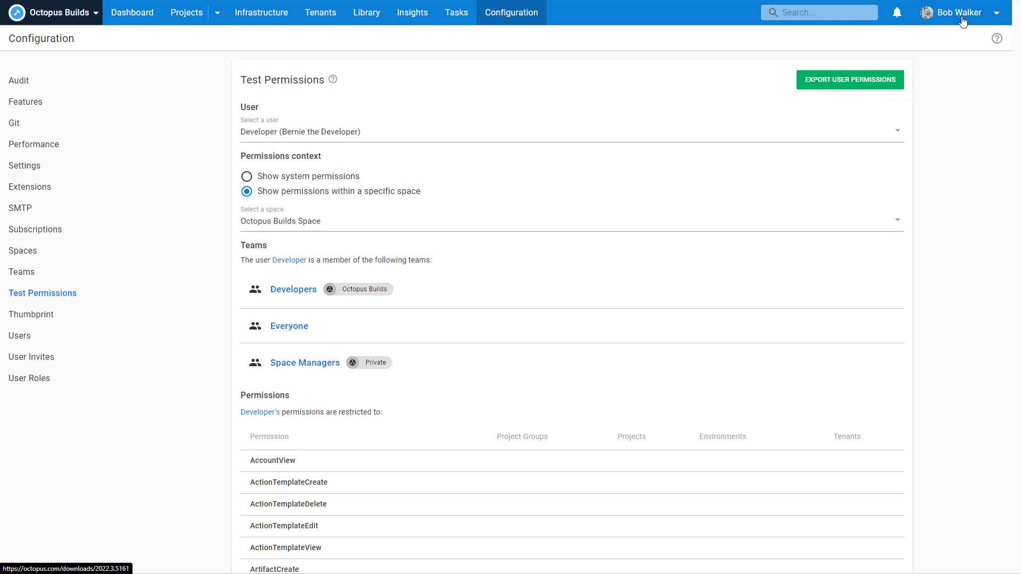
pyautogui.click(906, 95)
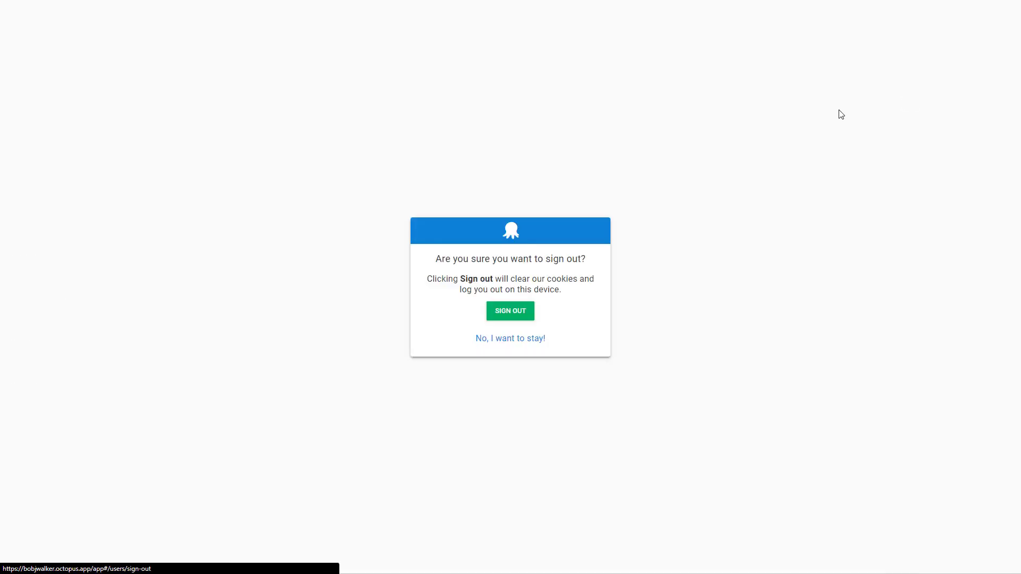
pyautogui.click(510, 309)
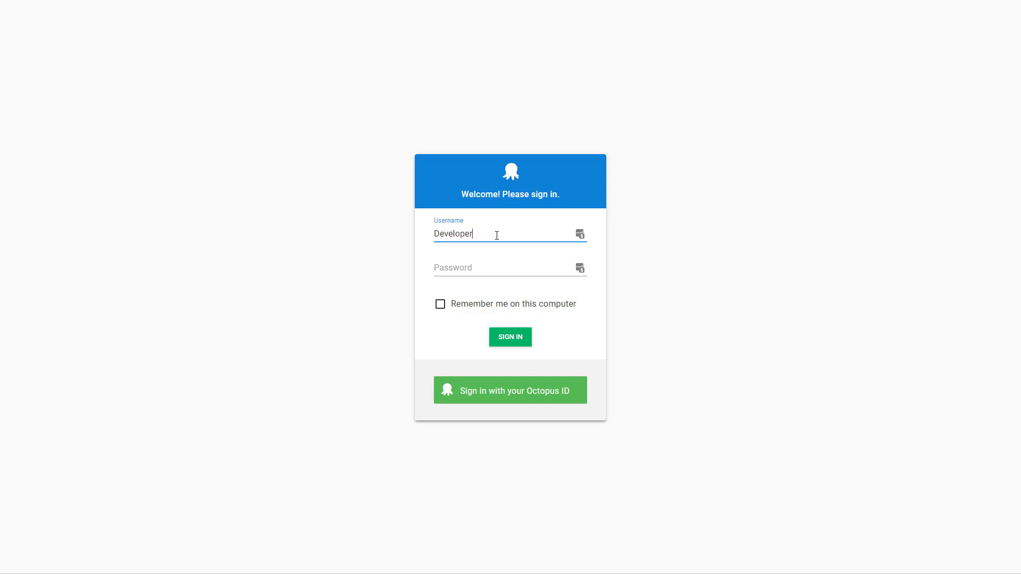
pyautogui.press('Tab')
pyautogui.write('•')
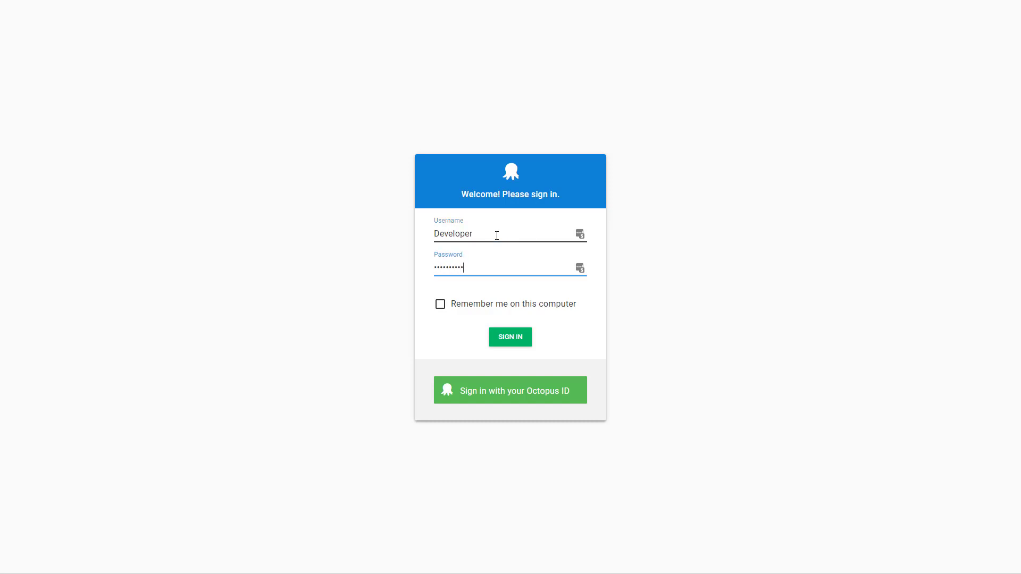
pyautogui.click(523, 343)
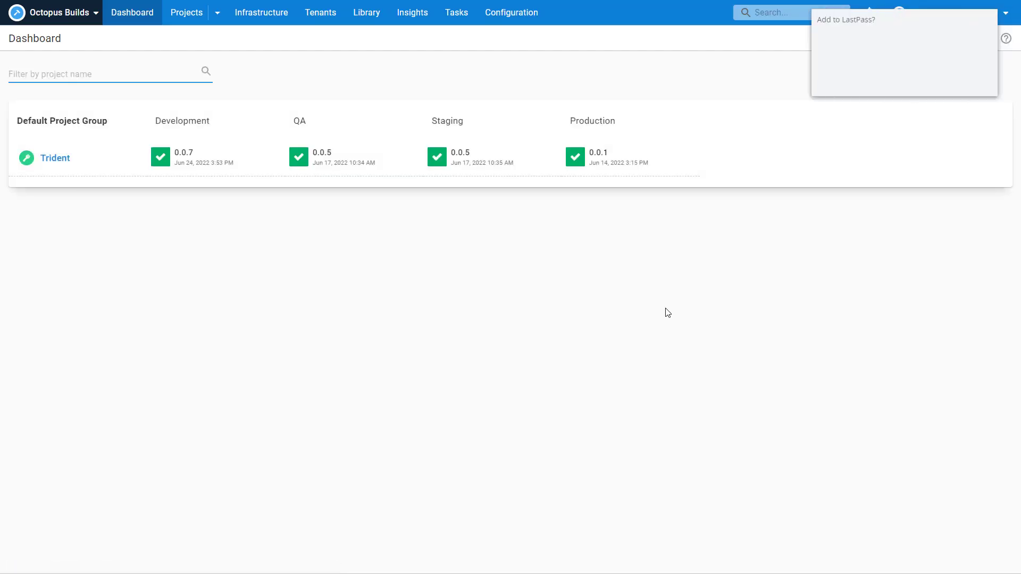
pyautogui.click(929, 85)
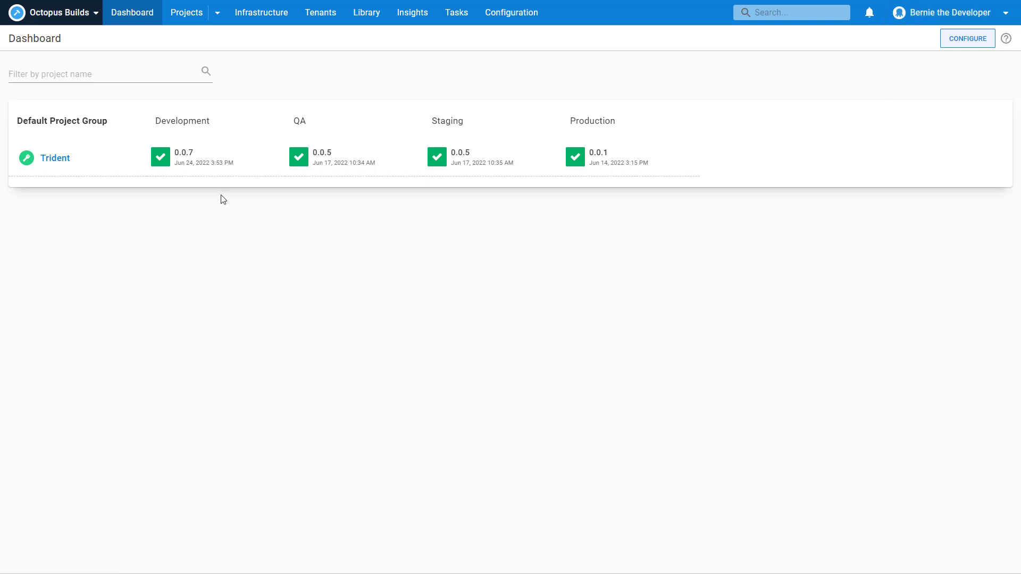
# Try adding a Run a Script step to the Trident project's deployment process, and discard the unsaved changes when moving to its variables.
pyautogui.click(59, 158)
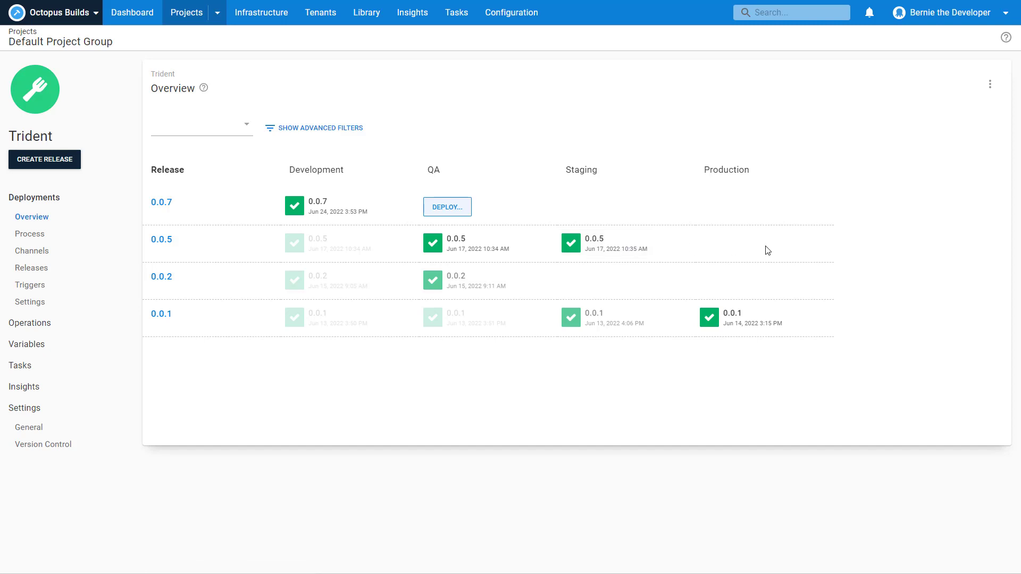
pyautogui.click(53, 235)
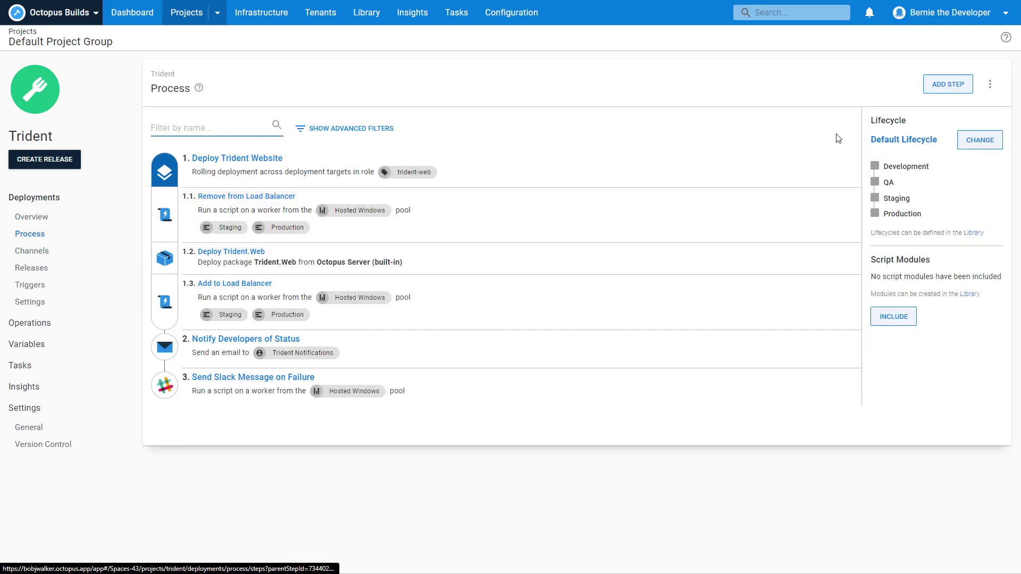
pyautogui.click(944, 87)
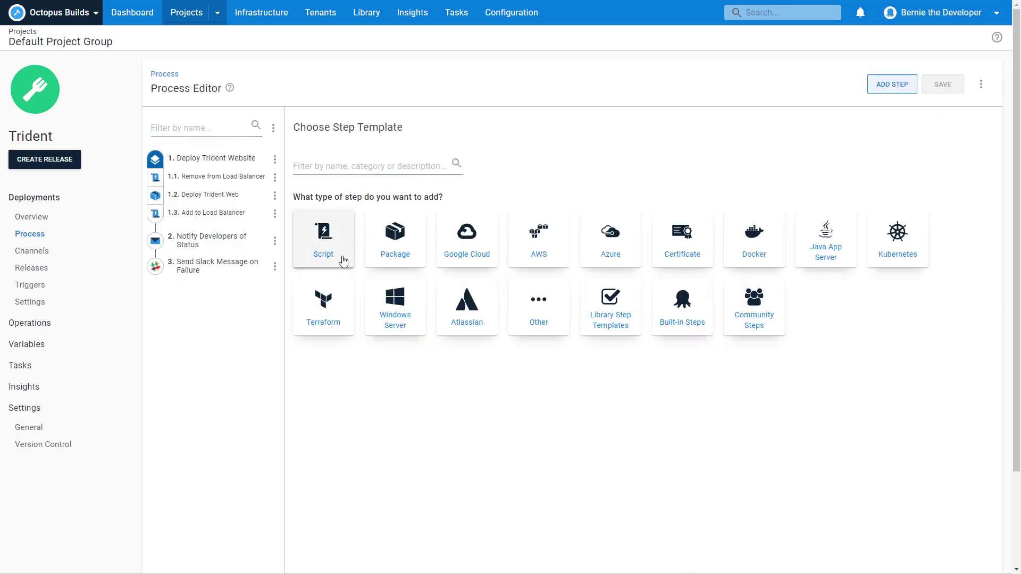
pyautogui.click(343, 262)
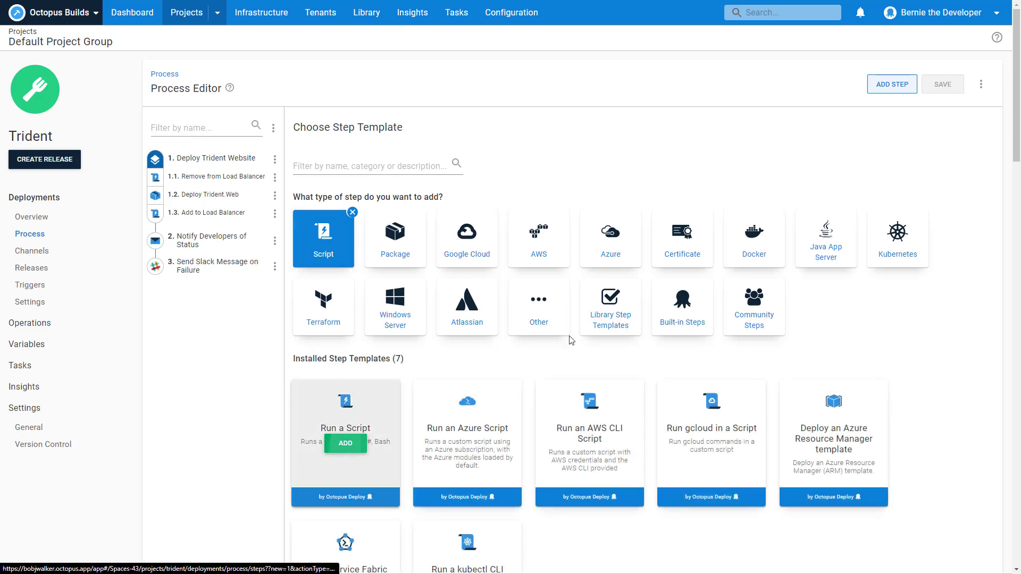
pyautogui.click(340, 449)
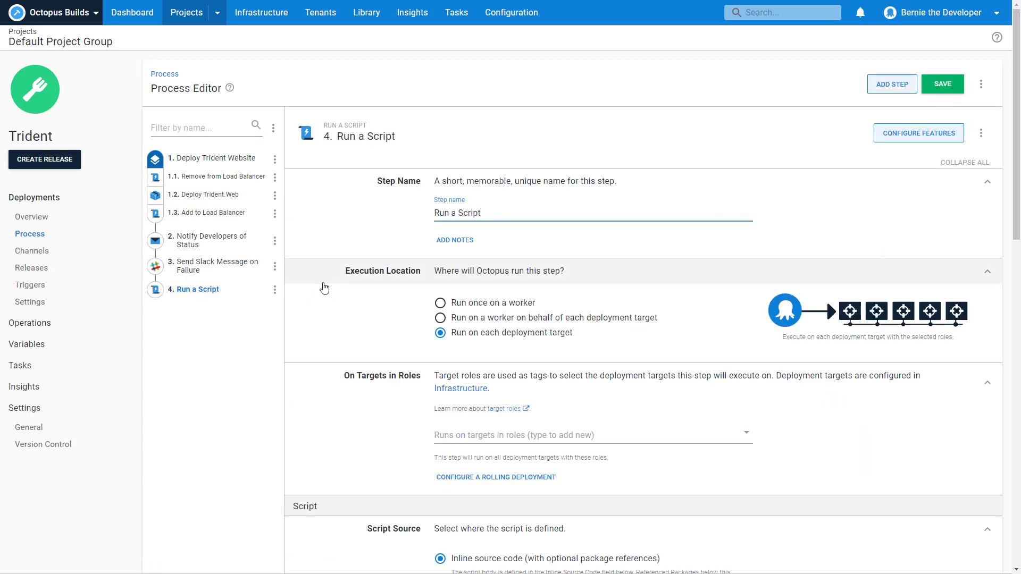
pyautogui.click(65, 344)
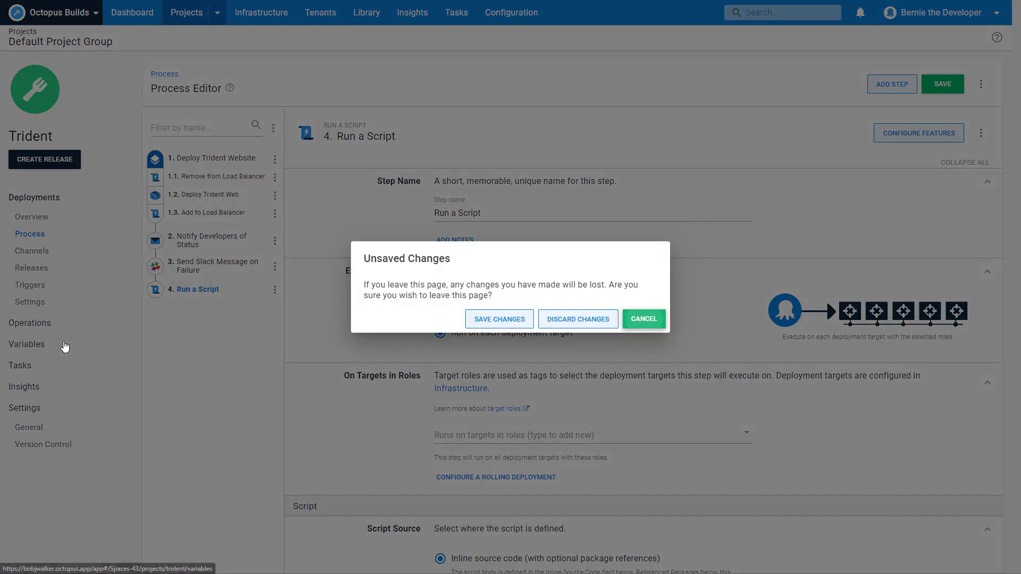
pyautogui.click(583, 323)
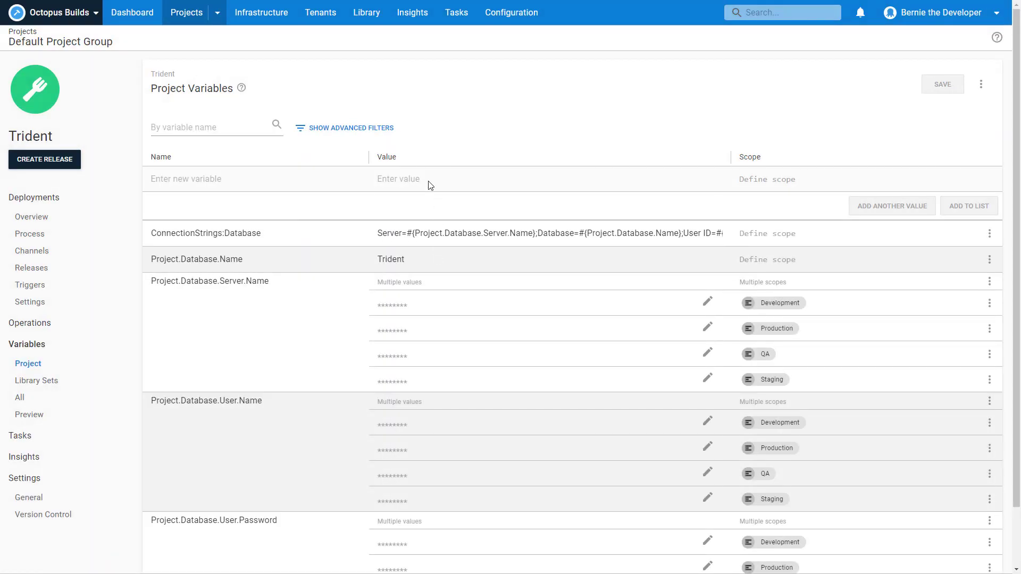
# Test variable editing by saving Project.Database.Name as Tridents, and restore the value to Trident with a second save.
pyautogui.click(482, 262)
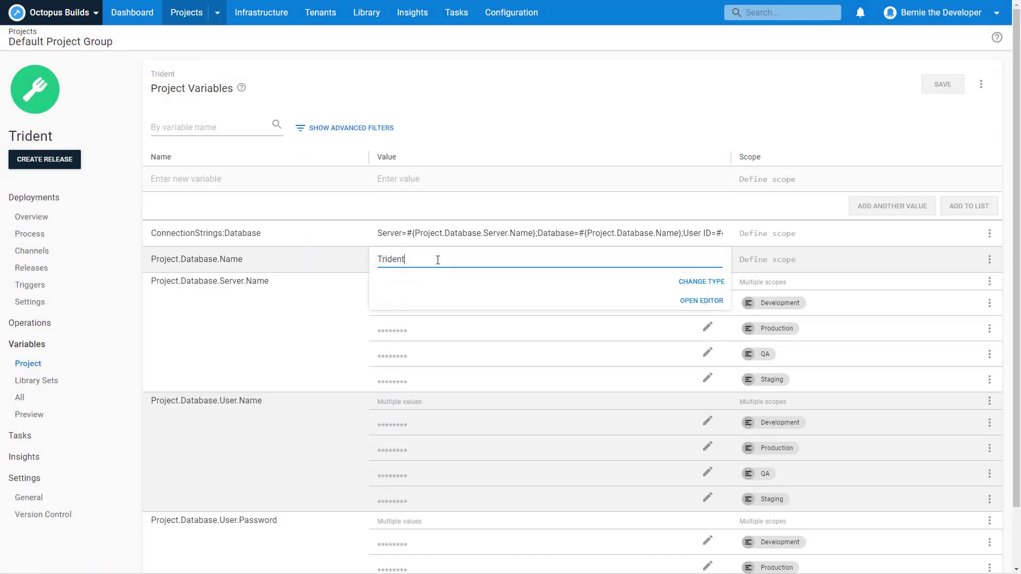
pyautogui.write('s')
pyautogui.click(946, 84)
pyautogui.click(940, 84)
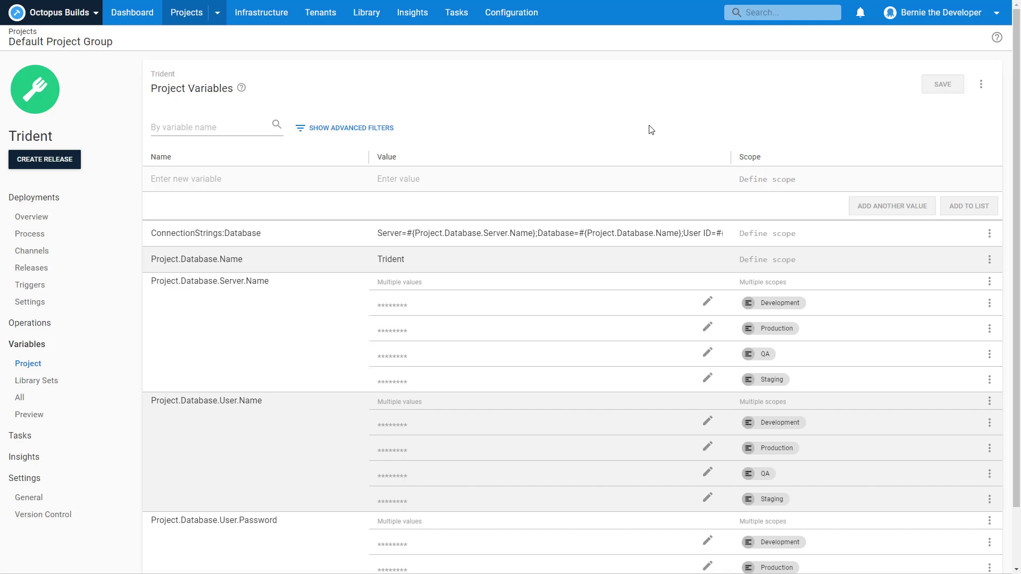
# Sign out, sign in with the username QA and the account password, and open the Trident project overview.
pyautogui.click(936, 12)
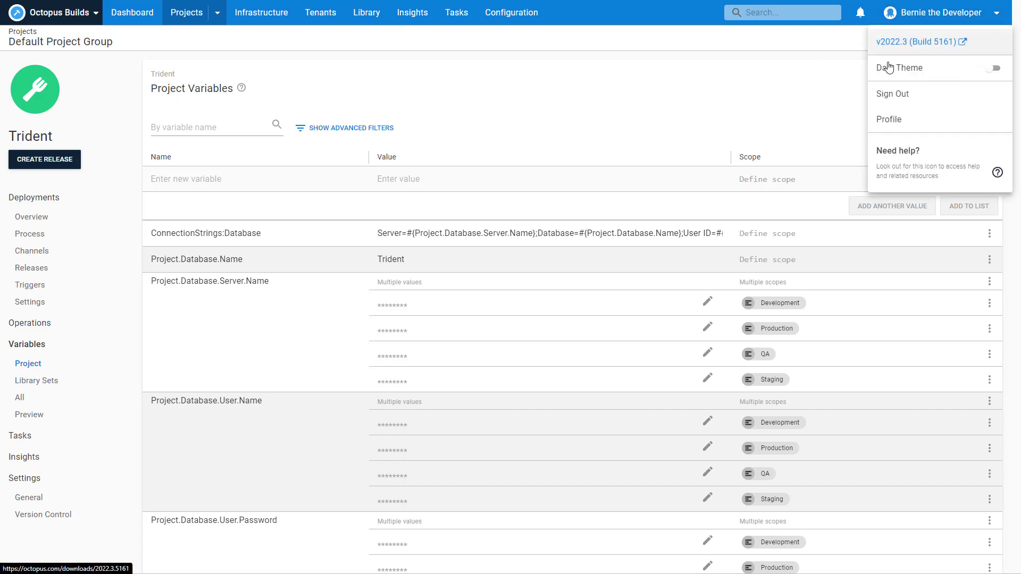
pyautogui.click(893, 96)
pyautogui.click(508, 313)
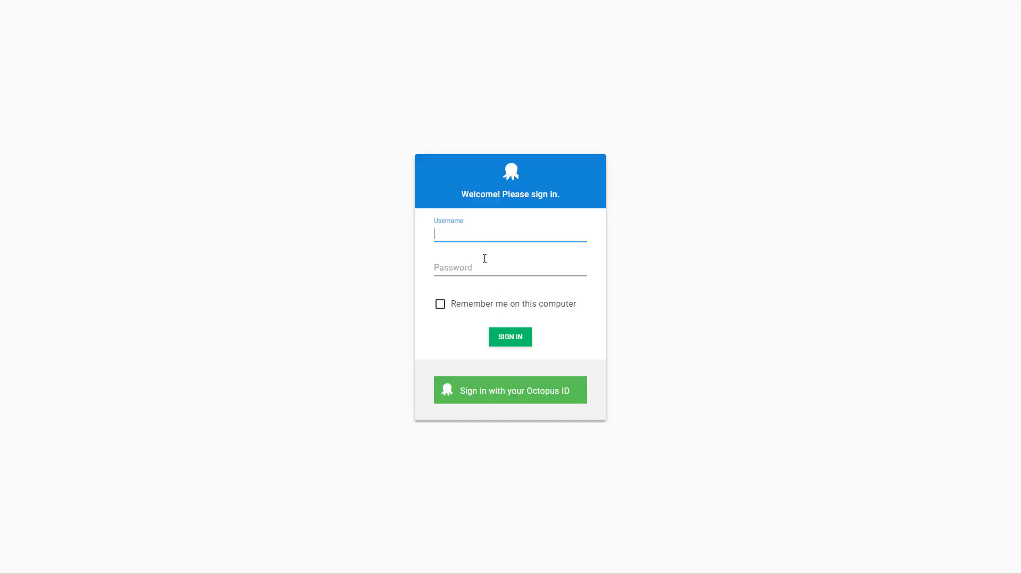
pyautogui.write('QA')
pyautogui.click(475, 270)
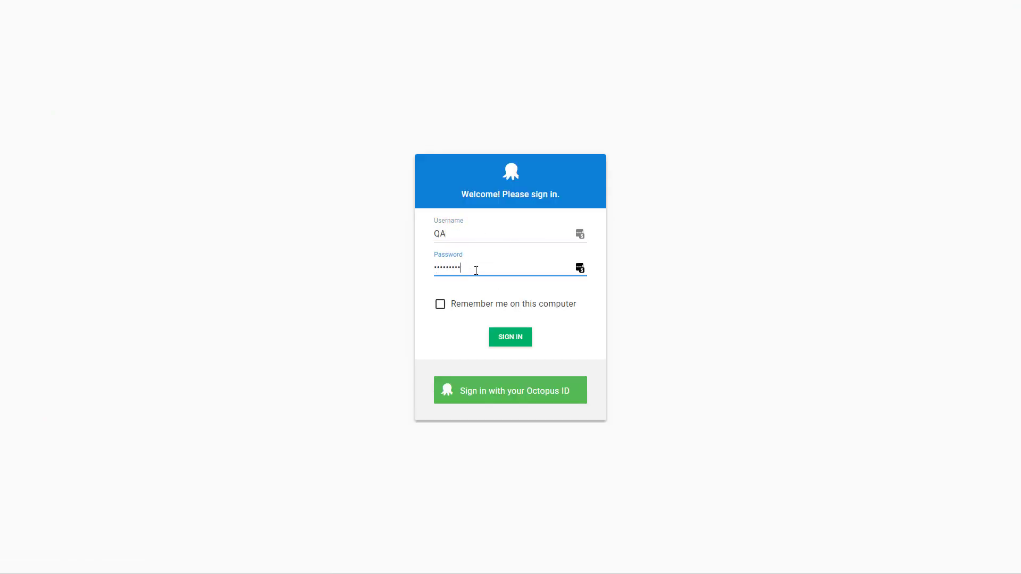
pyautogui.press('Return')
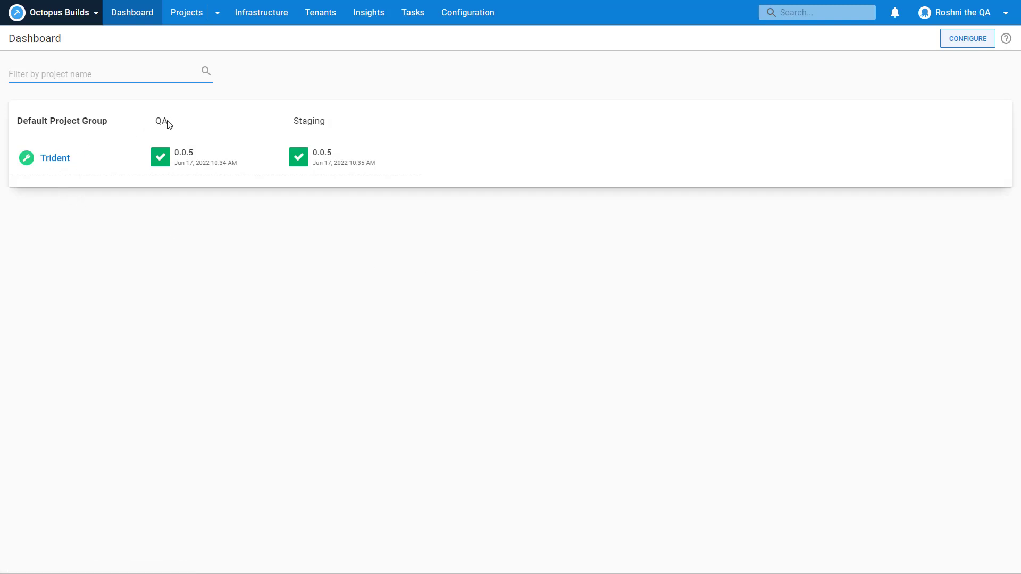
pyautogui.click(77, 159)
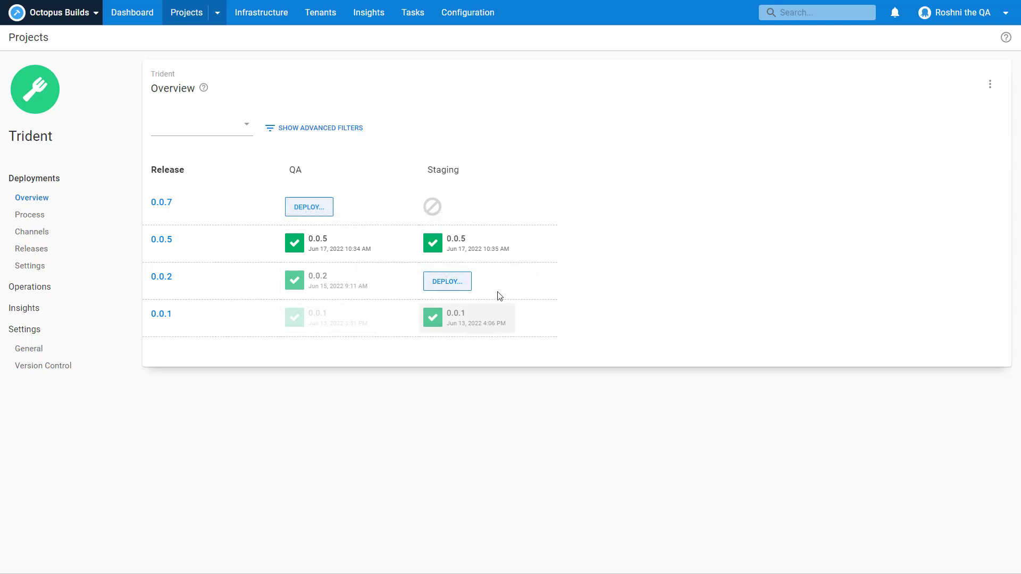
# Sign out and sign back in as the administrator with the Octopus ID, dismissing the offer to store the QA login.
pyautogui.click(954, 12)
pyautogui.click(910, 94)
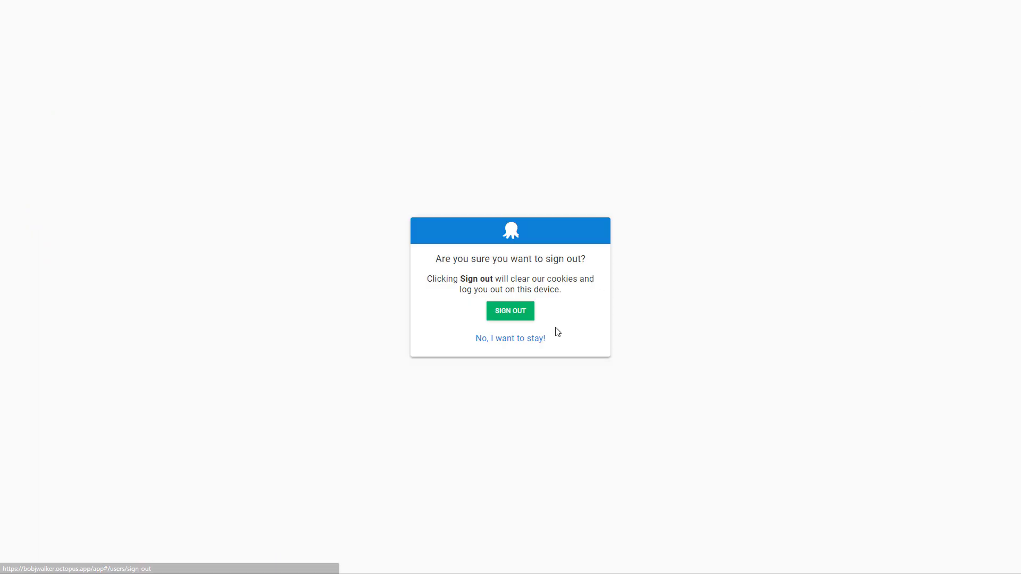
pyautogui.click(512, 313)
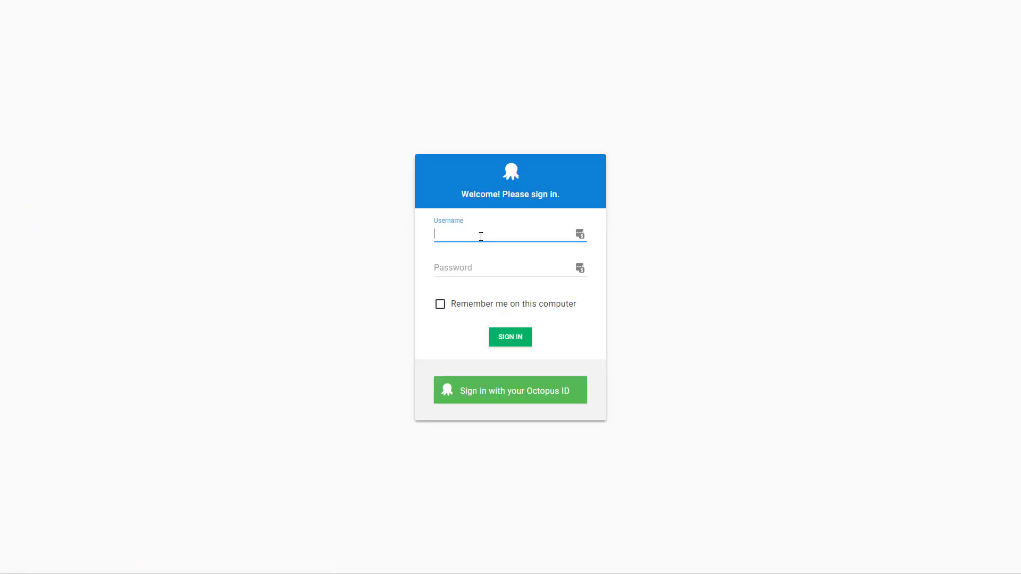
pyautogui.click(542, 400)
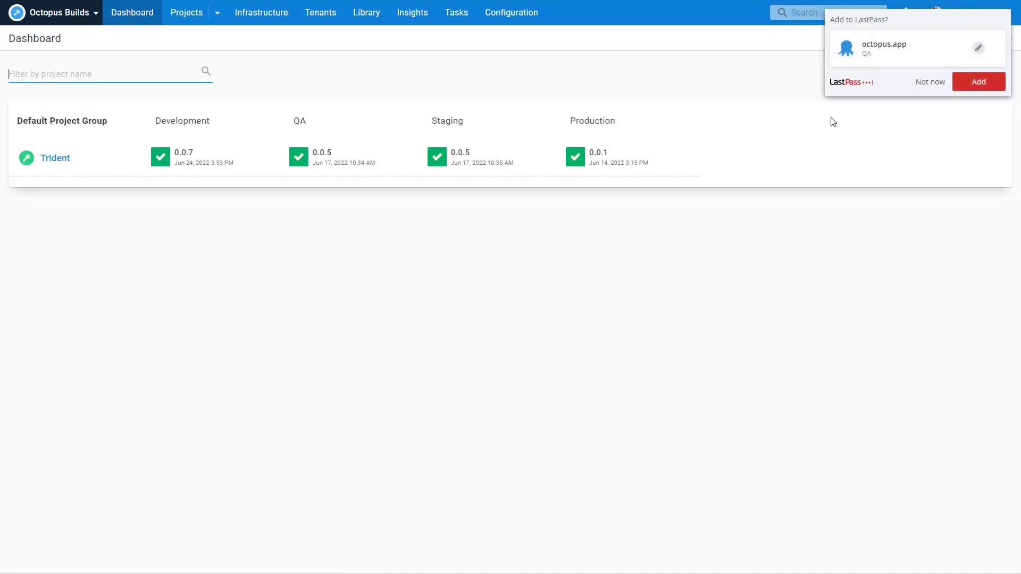
pyautogui.click(930, 82)
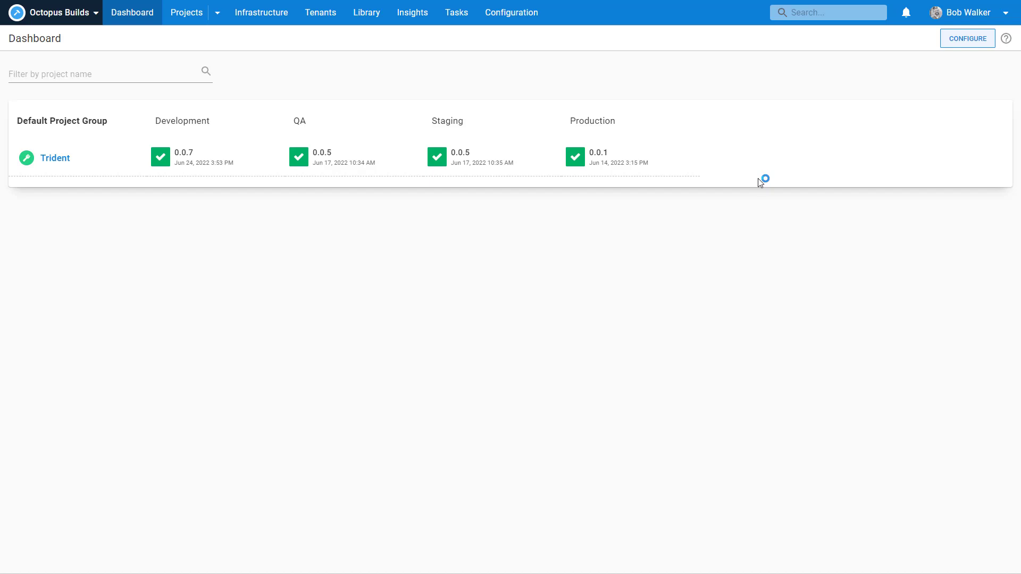
# Include the Project viewer user role in the QA team without a defined scope, and save the team.
pyautogui.click(518, 23)
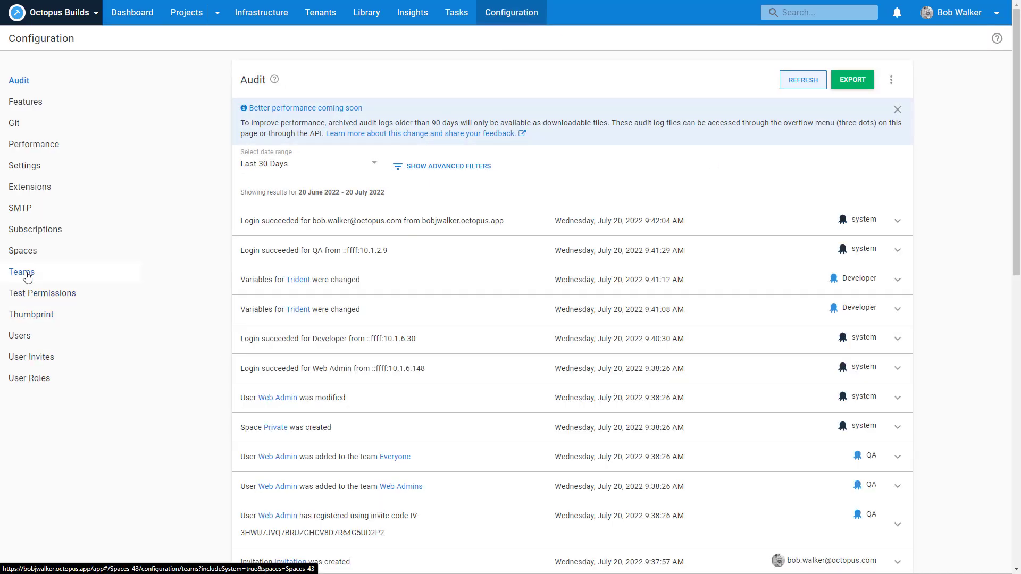
pyautogui.click(27, 277)
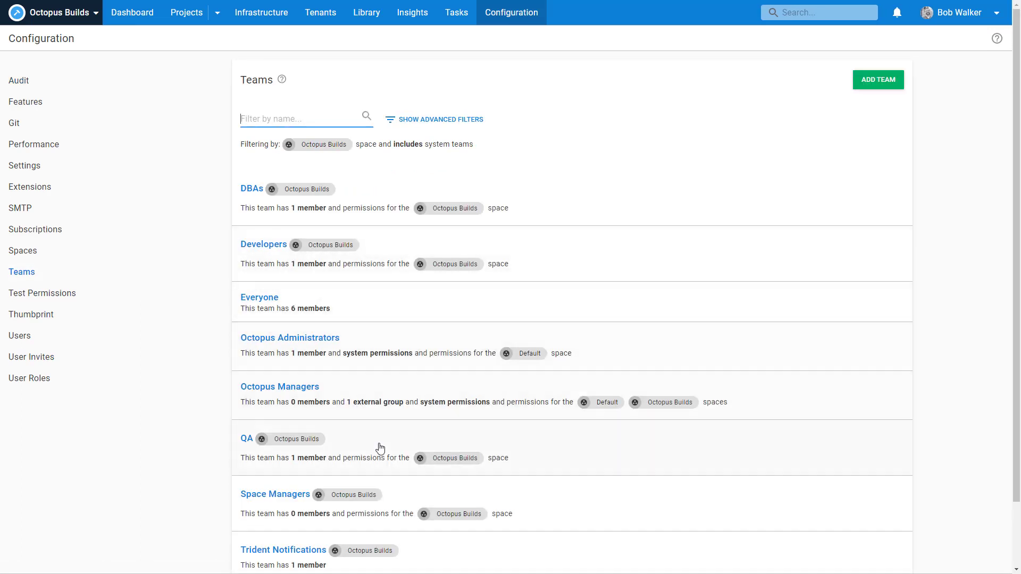
pyautogui.click(380, 448)
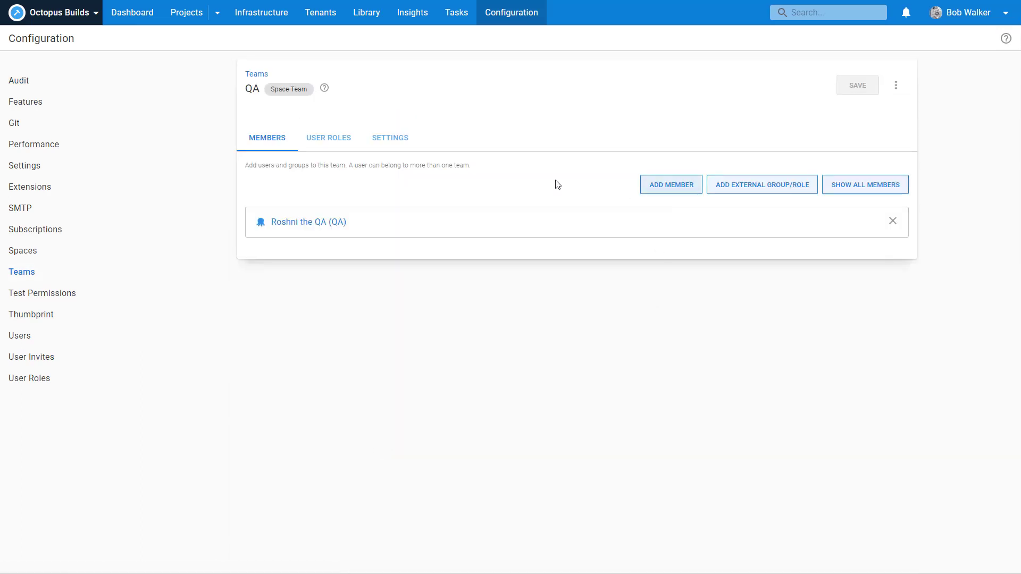
pyautogui.click(340, 142)
pyautogui.click(872, 181)
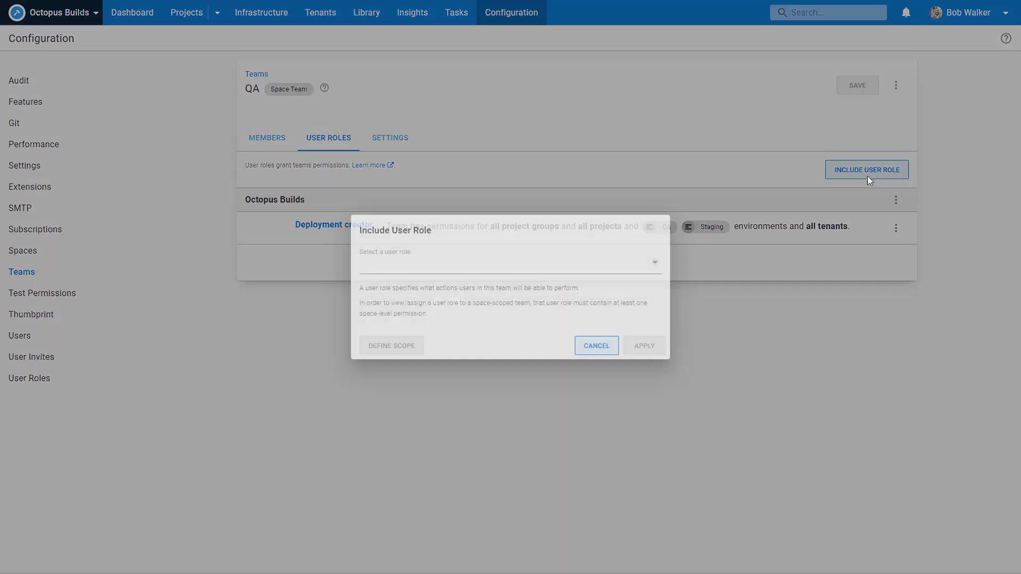
pyautogui.click(506, 273)
pyautogui.scroll(-1, 493, 361)
pyautogui.scroll(-1, 478, 367)
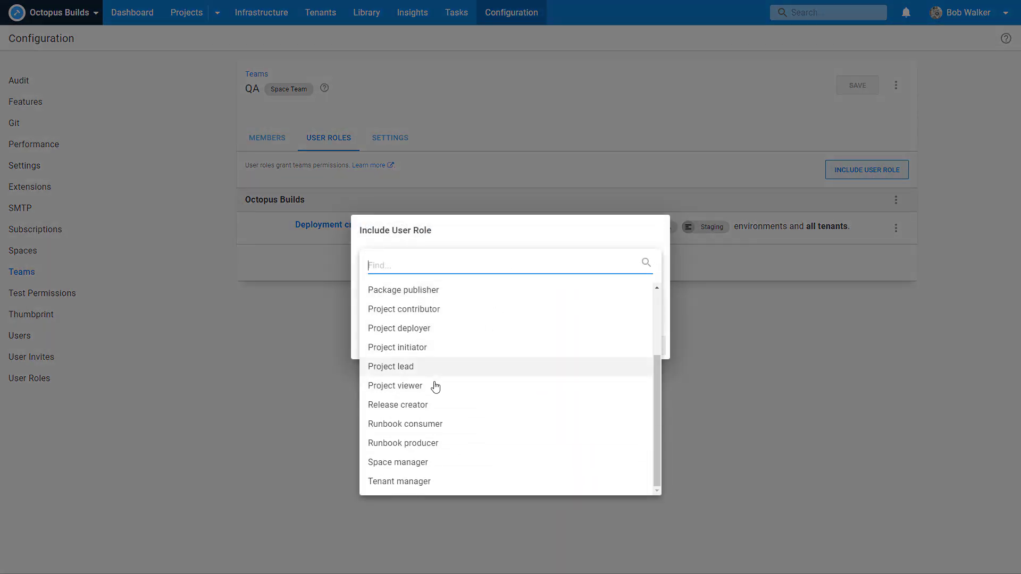
pyautogui.click(432, 385)
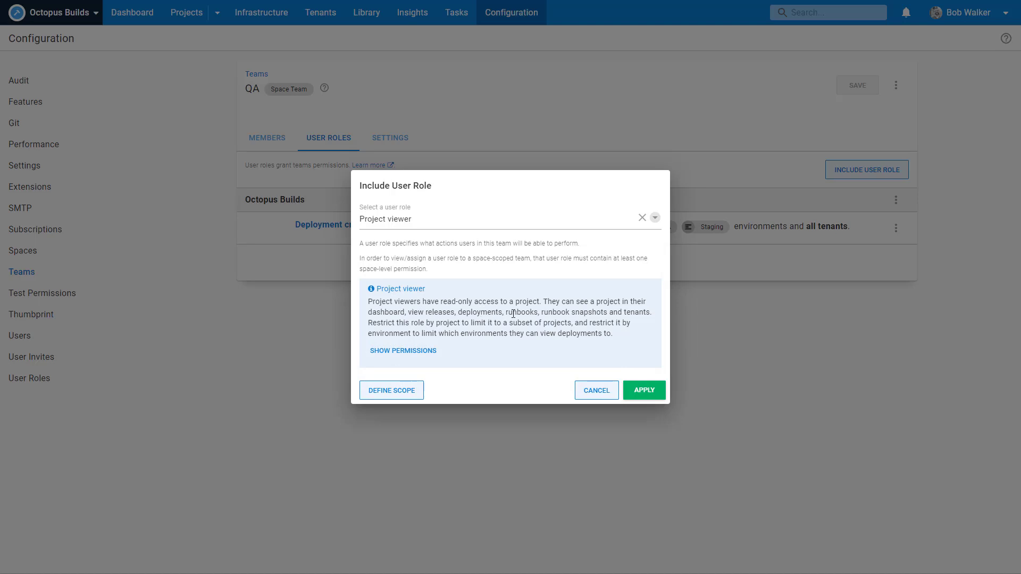
pyautogui.click(642, 389)
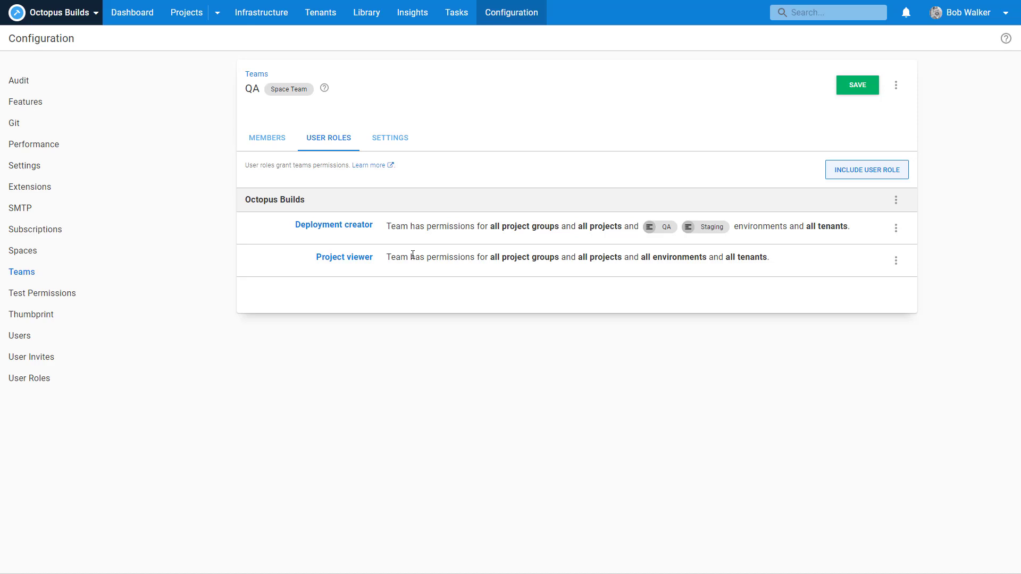
pyautogui.click(847, 88)
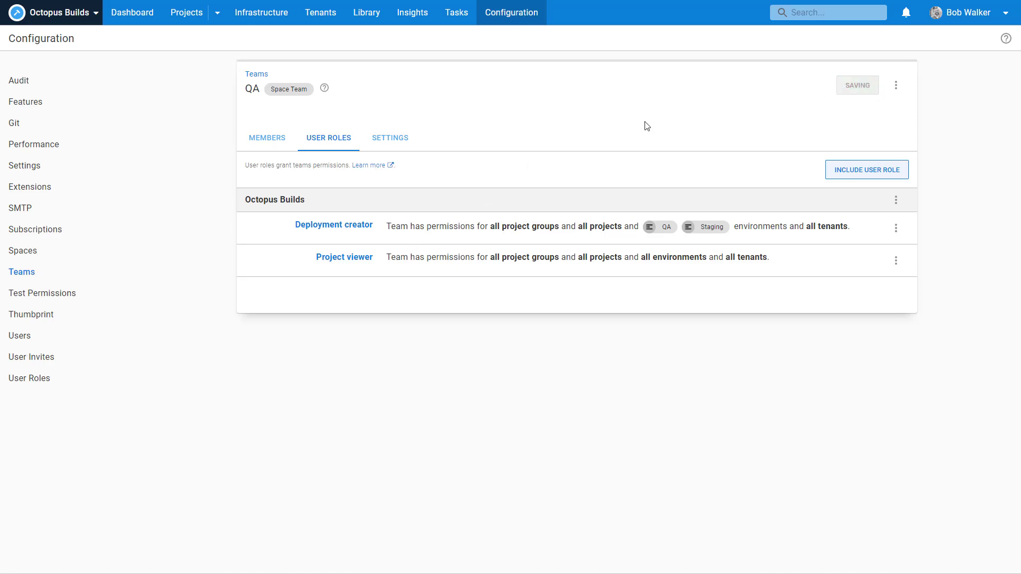
# Review the user roles assigned to the DBAs team.
pyautogui.click(72, 276)
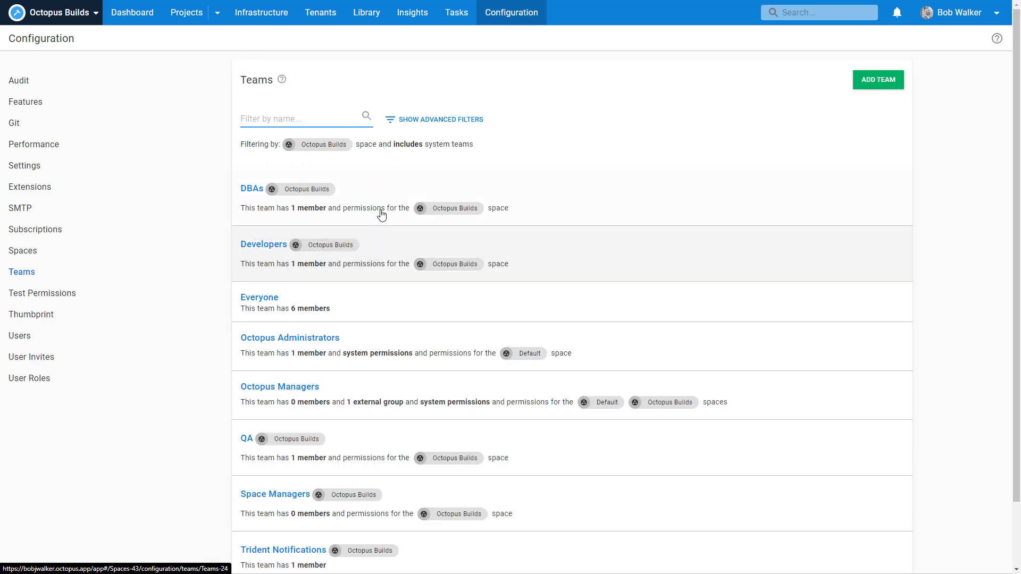
pyautogui.click(382, 214)
pyautogui.click(331, 136)
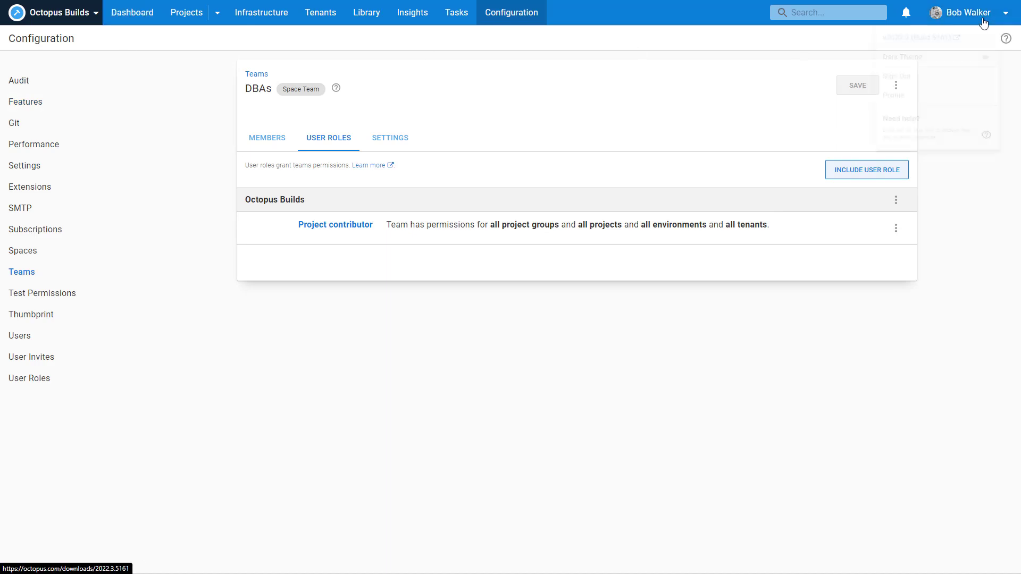
# Sign out of the administrator account and sign in again with the username QA and the account password.
pyautogui.click(1003, 14)
pyautogui.click(904, 94)
pyautogui.click(503, 315)
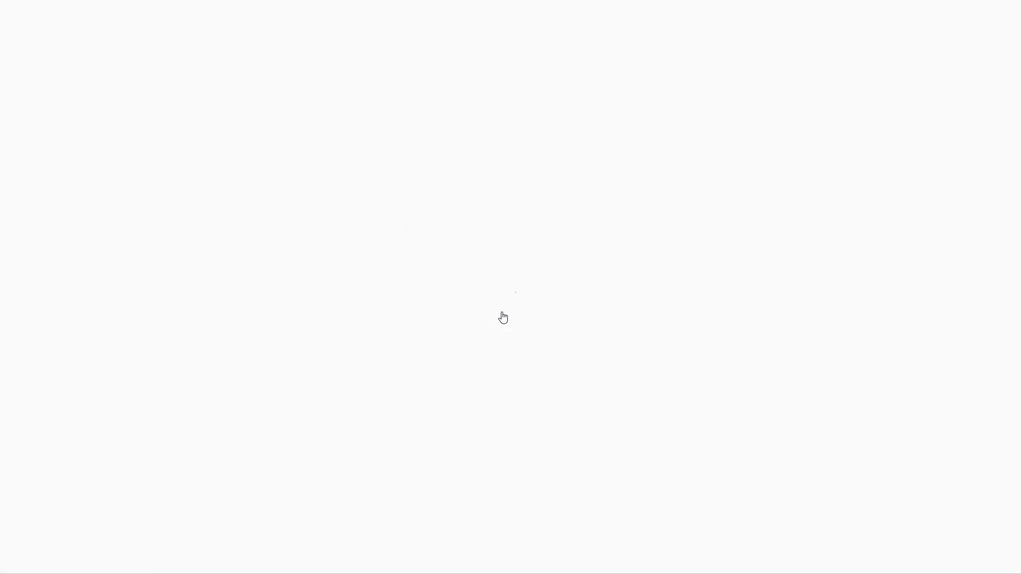
pyautogui.click(498, 234)
pyautogui.write('QA')
pyautogui.press('Tab')
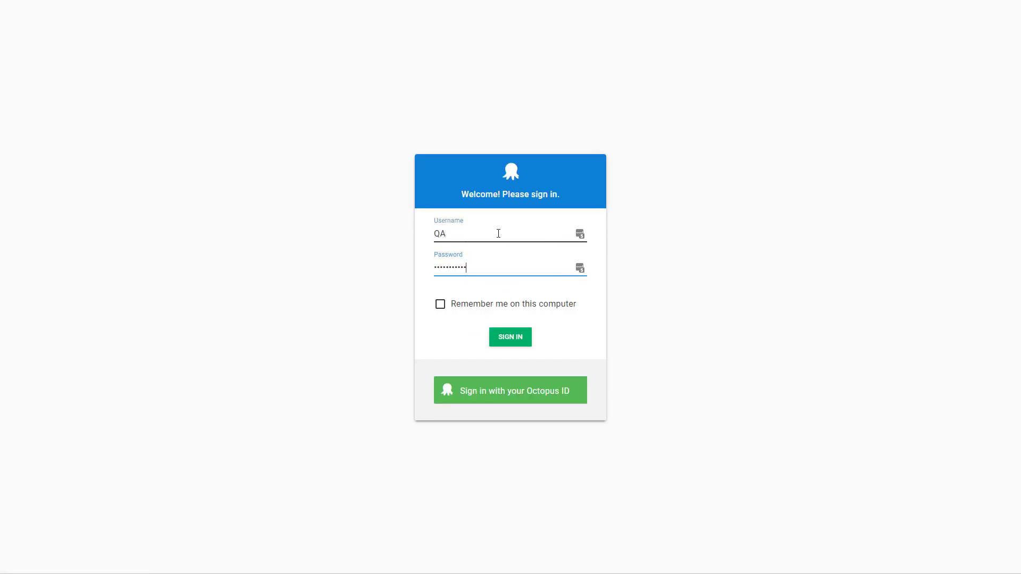
pyautogui.press('Return')
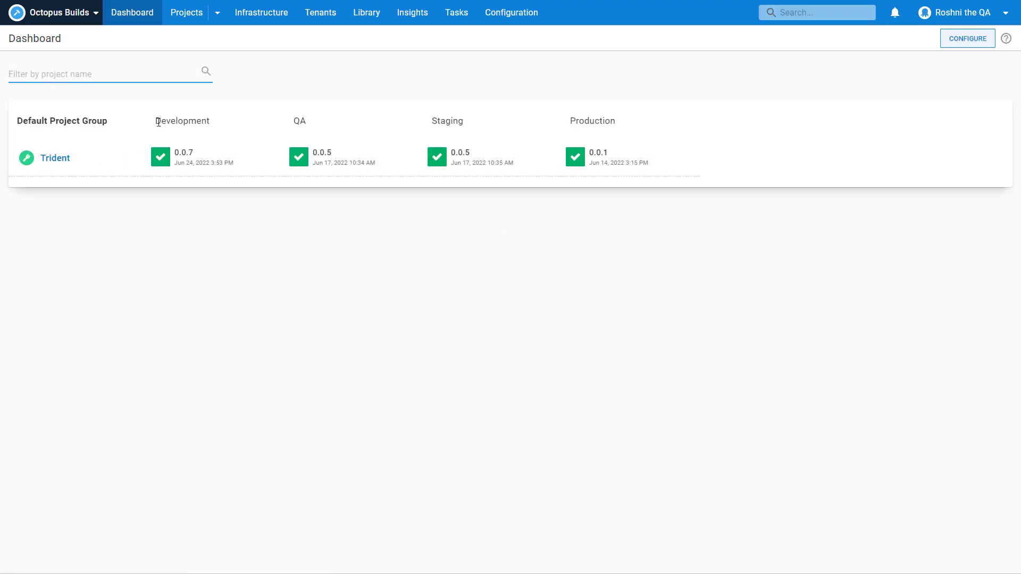
# Check the QA user's access to the dashboard environments and to the Trident project's overview and deployment process.
pyautogui.moveTo(155, 121); pyautogui.dragTo(192, 121)
pyautogui.click(45, 160)
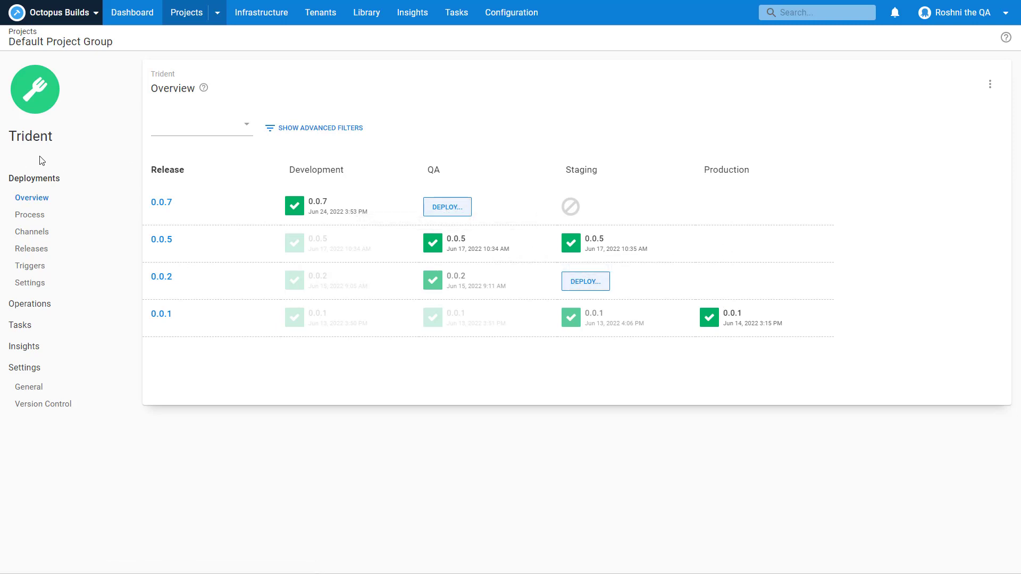
pyautogui.click(47, 215)
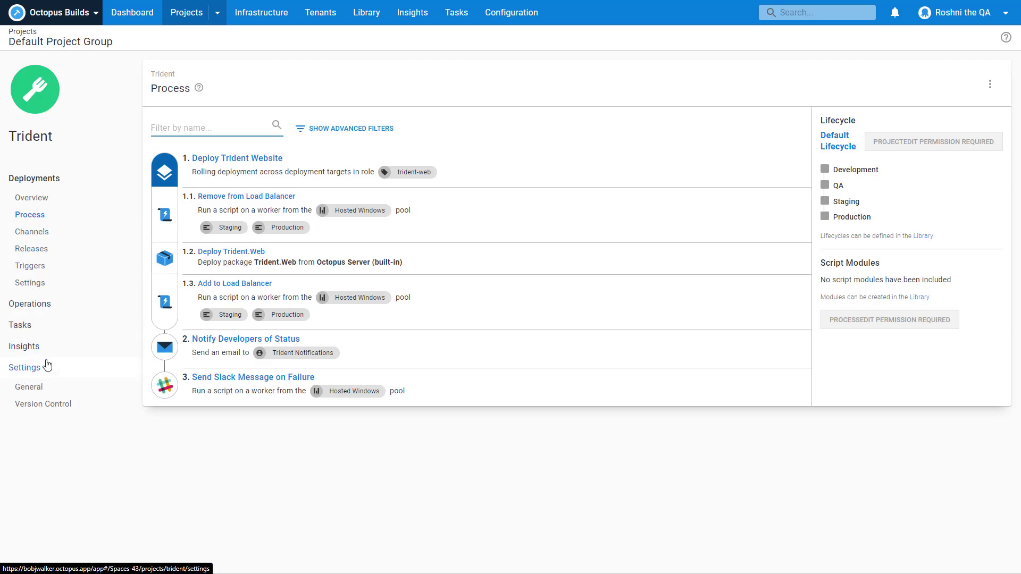
pyautogui.click(18, 198)
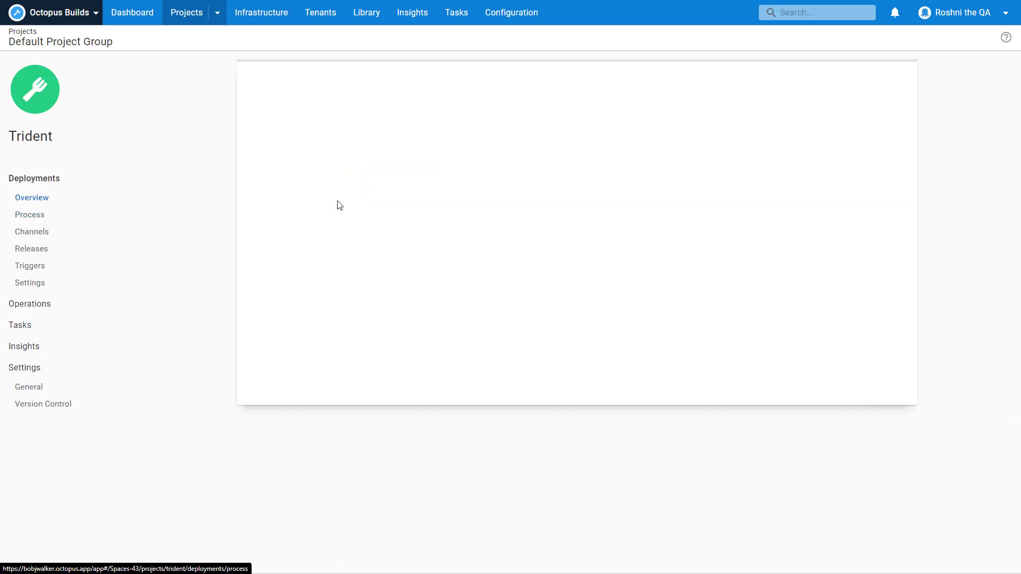
# Sign out of the QA account and sign in again with the username DBA and the account password.
pyautogui.click(947, 19)
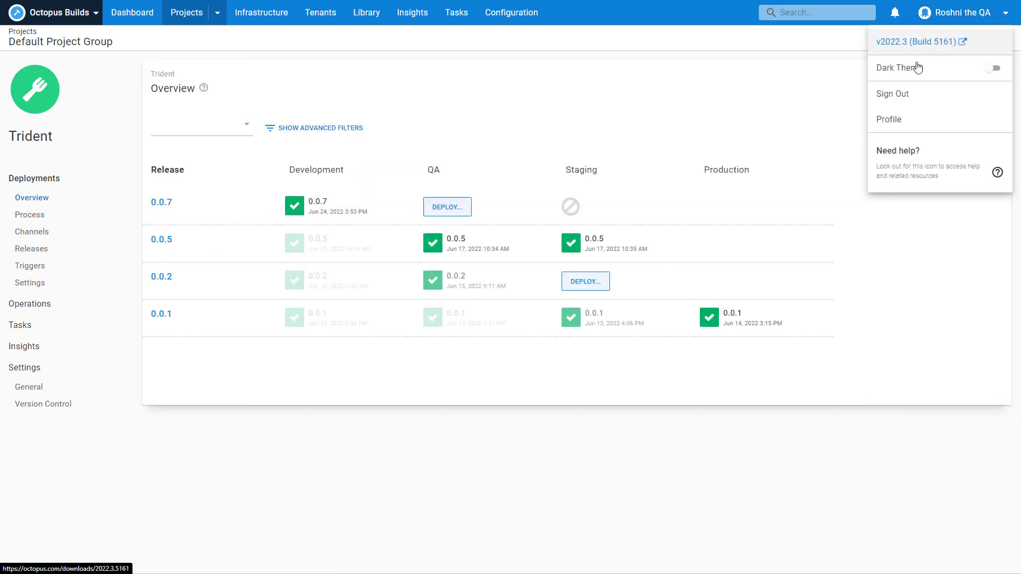
pyautogui.click(902, 96)
pyautogui.click(511, 311)
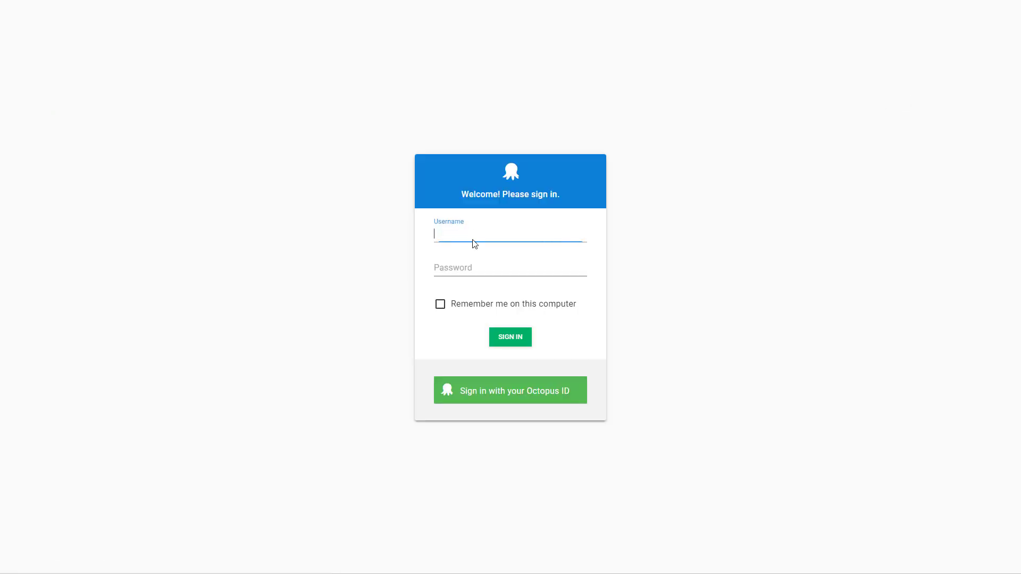
pyautogui.click(472, 270)
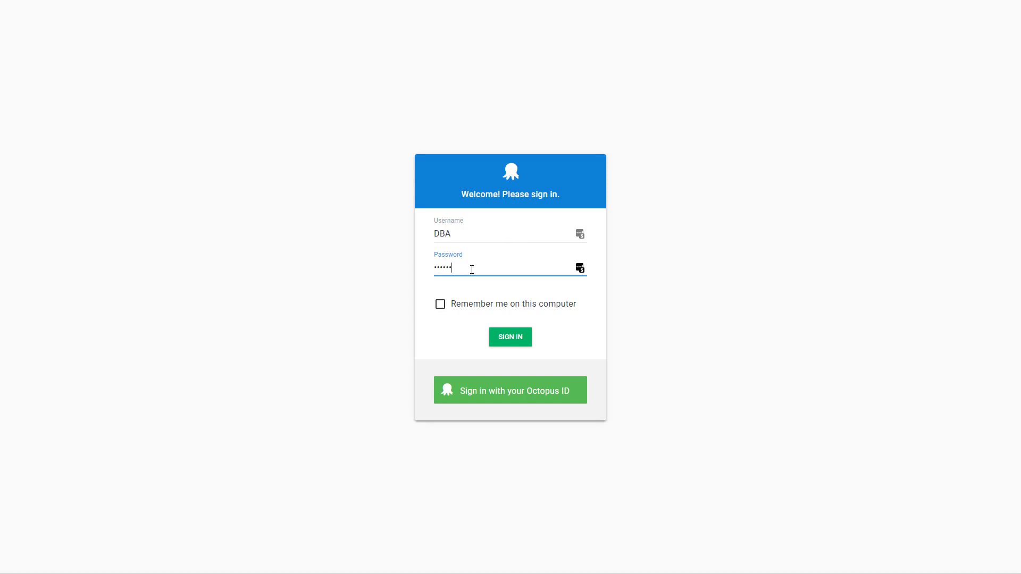
pyautogui.press('Return')
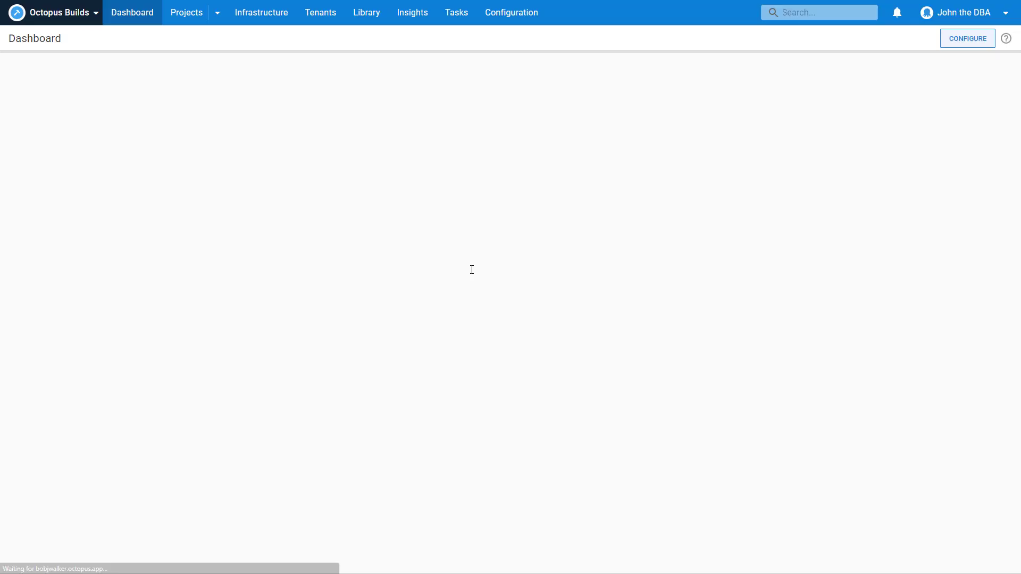
# Check the DBA user's access to the Trident project's overview, deployment process and project variables.
pyautogui.click(55, 158)
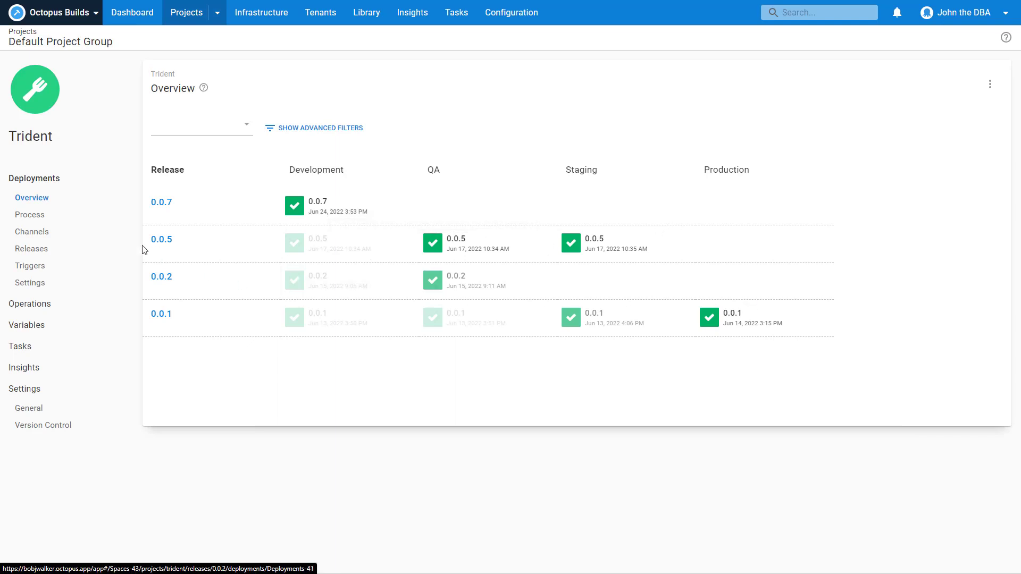
pyautogui.click(81, 224)
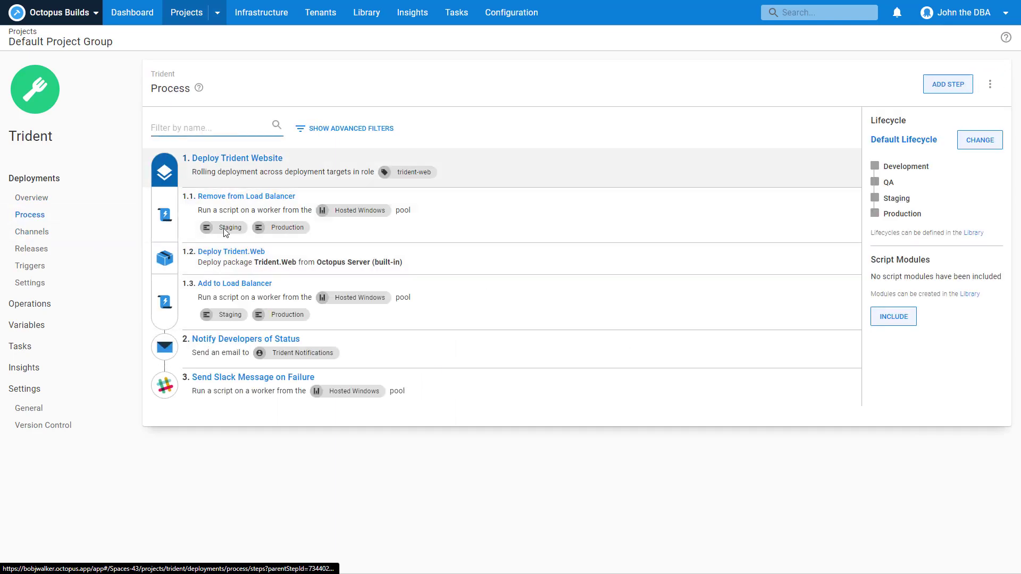
pyautogui.click(25, 326)
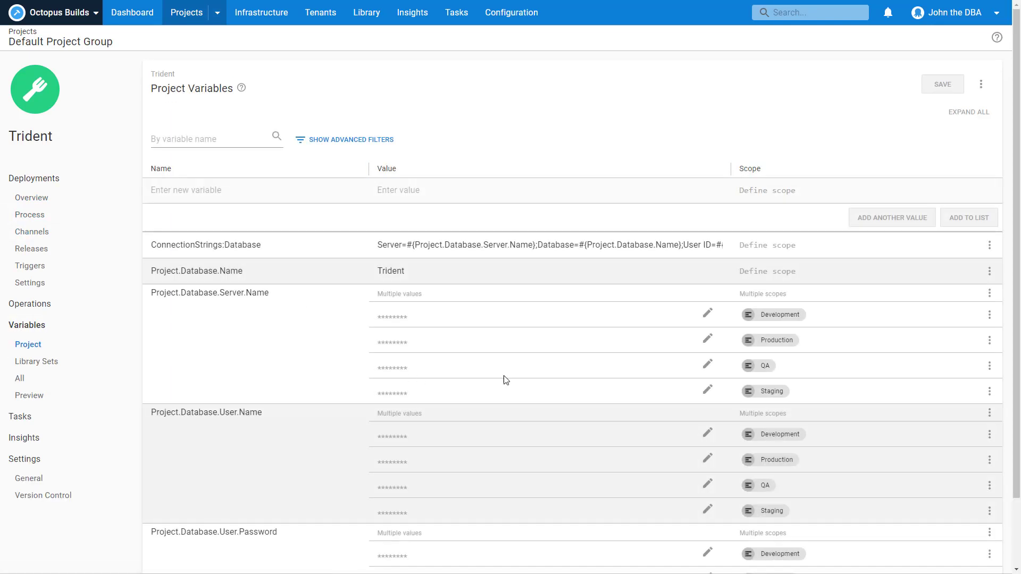
pyautogui.scroll(-2, 528, 320)
pyautogui.scroll(2, 529, 320)
# Sign out of the DBA account and sign in again with the username Web Admin and the account password.
pyautogui.click(933, 16)
pyautogui.click(905, 91)
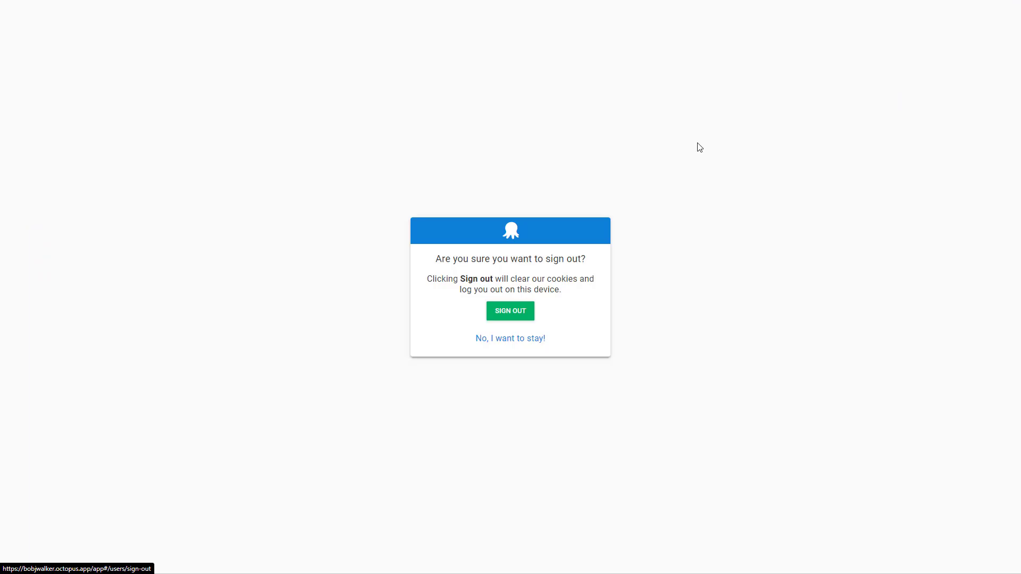
pyautogui.click(498, 312)
pyautogui.click(470, 232)
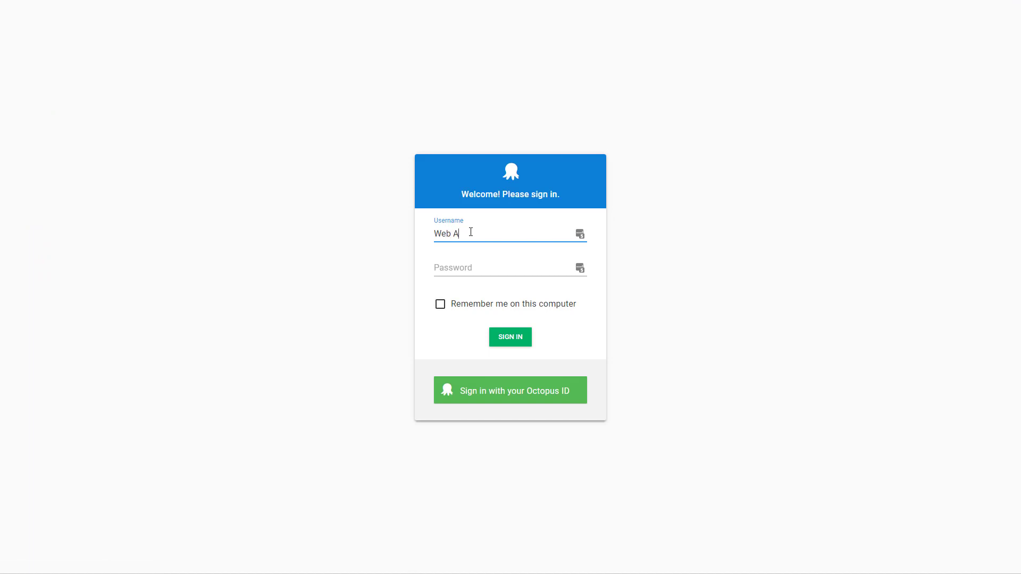
pyautogui.press('Tab')
pyautogui.write('*')
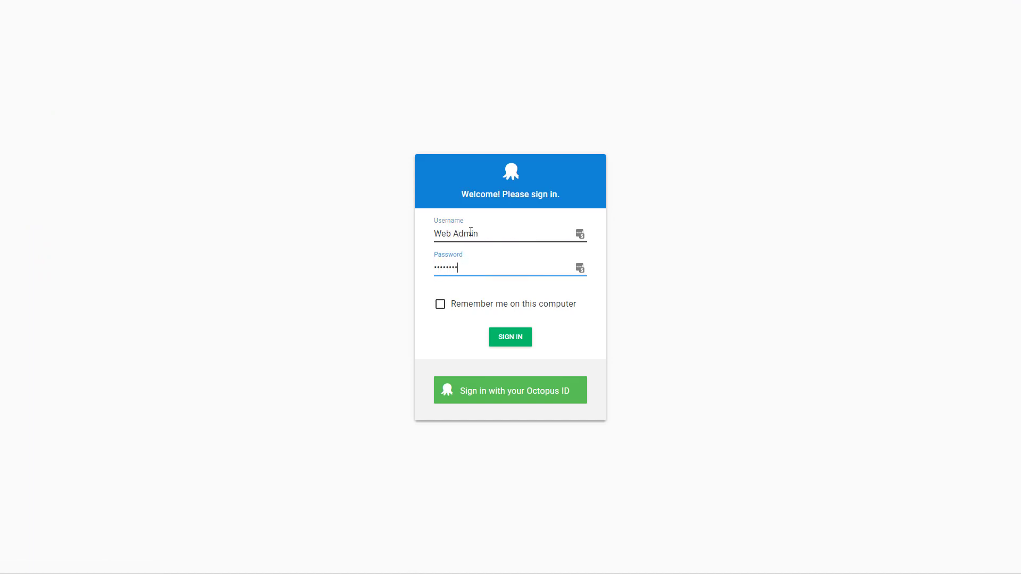
pyautogui.press('Return')
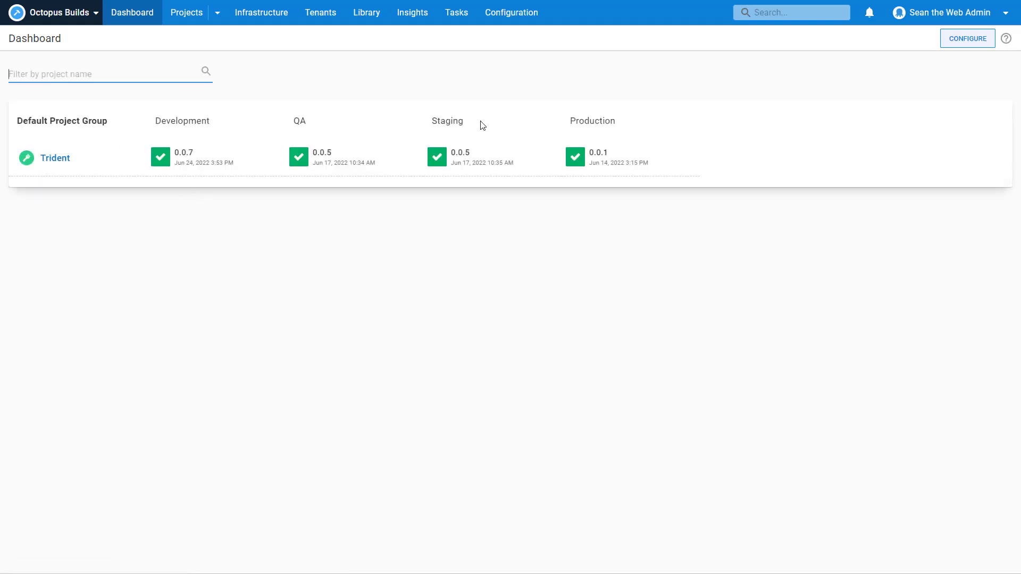
# Check the Web Admin user's access to the Trident project's deployment overview and deployment process.
pyautogui.click(59, 158)
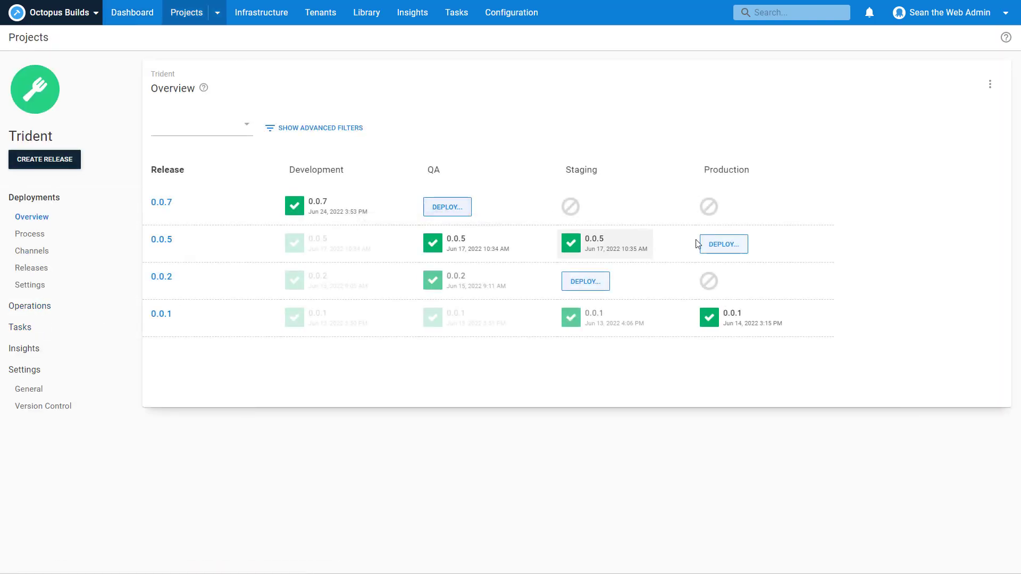
pyautogui.click(33, 234)
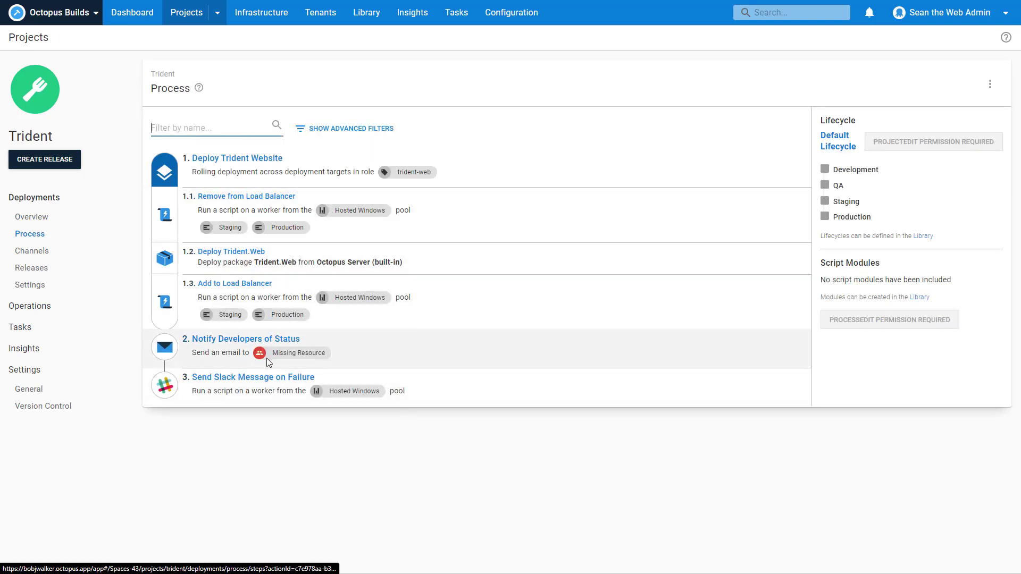
pyautogui.moveTo(299, 354)
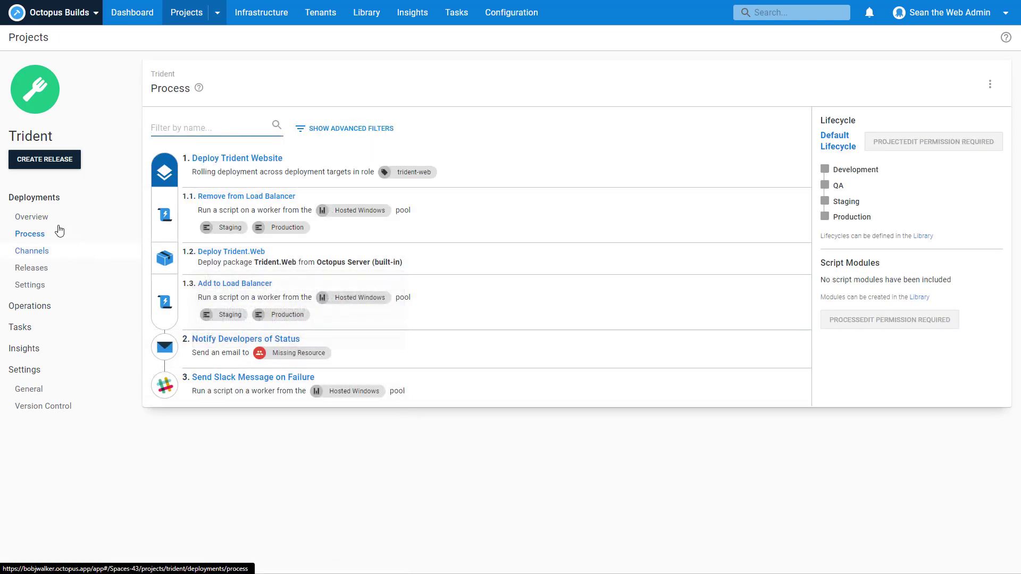
pyautogui.click(49, 218)
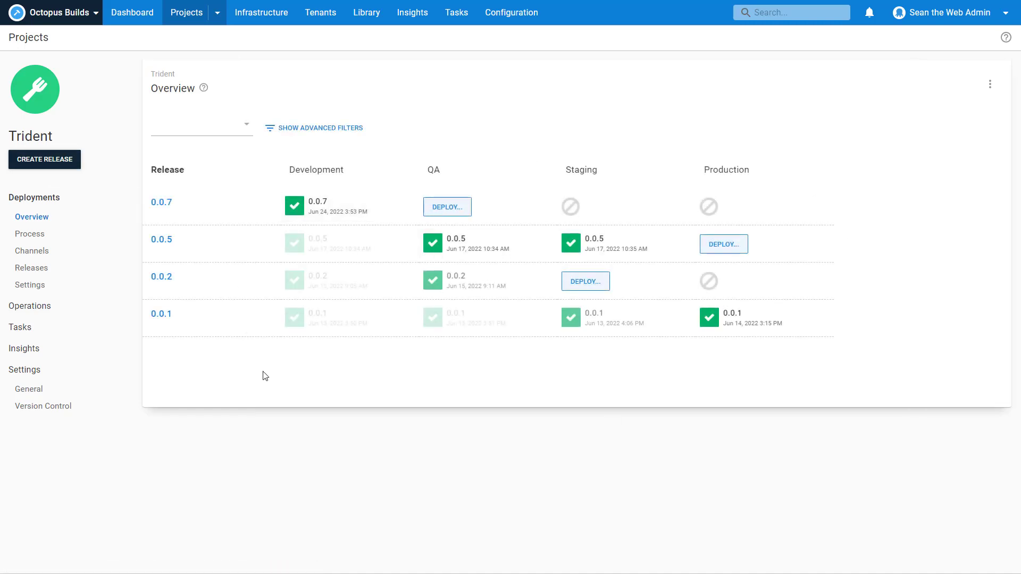
pyautogui.click(64, 235)
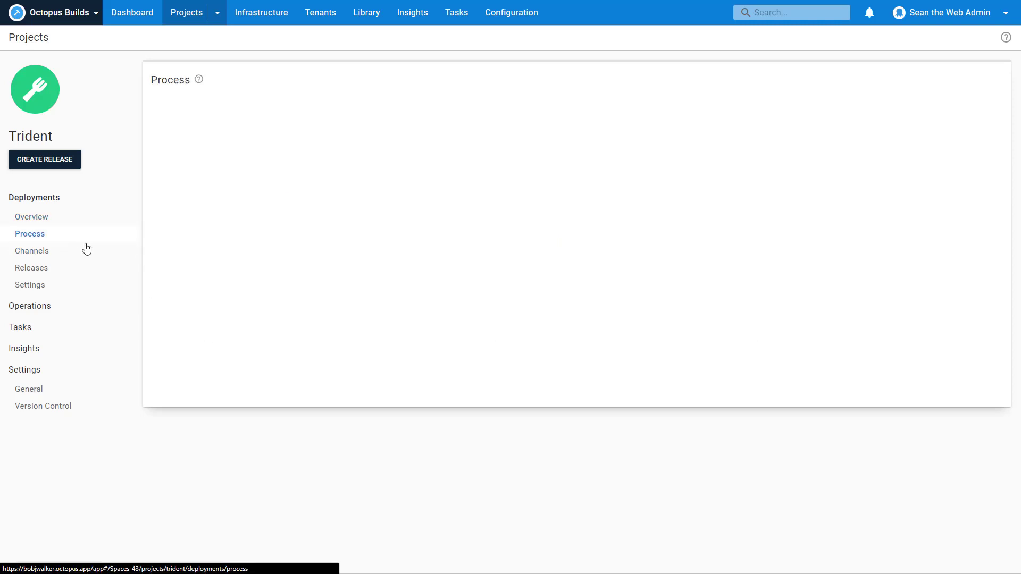